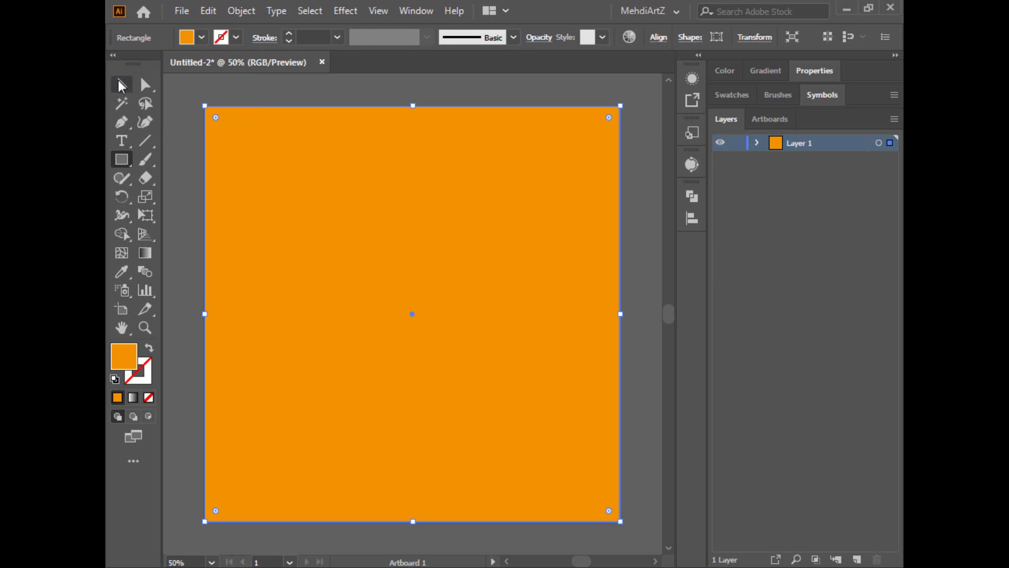
# - Deselect the orange background square, lock Layer 1 and add a new layer above it
pyautogui.click(122, 84)
pyautogui.click(187, 131)
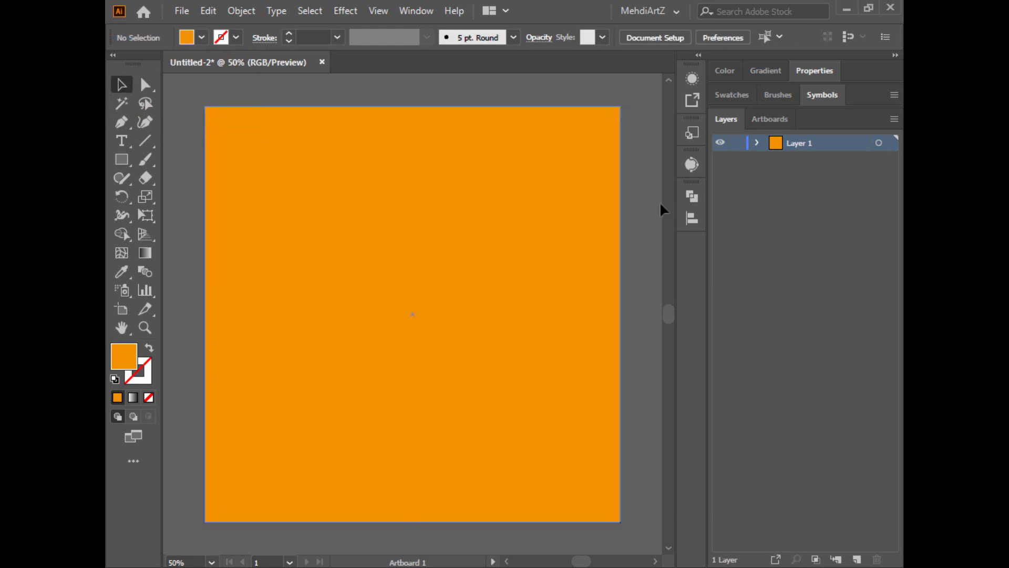
pyautogui.click(738, 143)
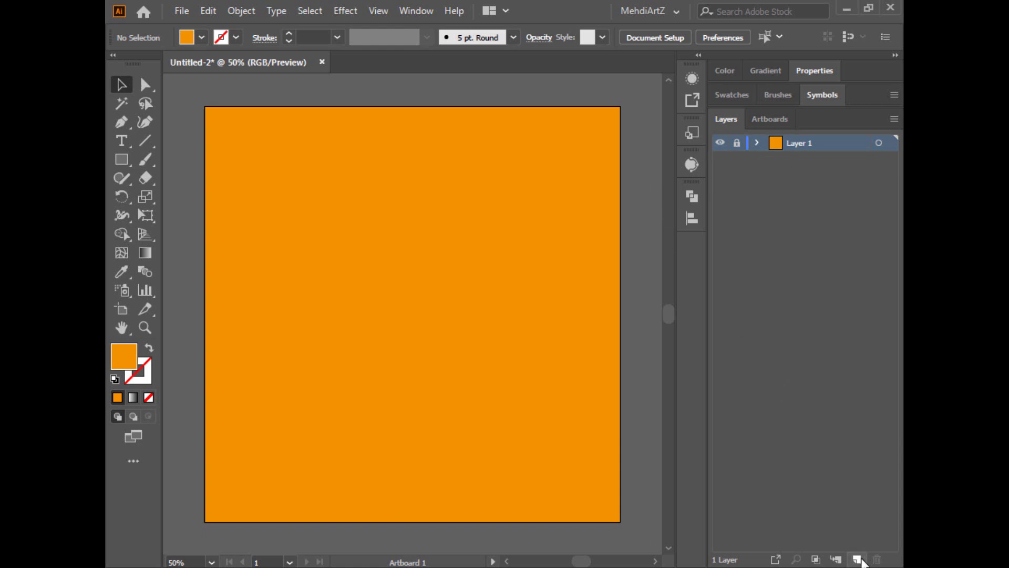
pyautogui.click(857, 558)
# - Draw a long vertical line on the new layer and position it near the orange square's left edge
pyautogui.click(145, 140)
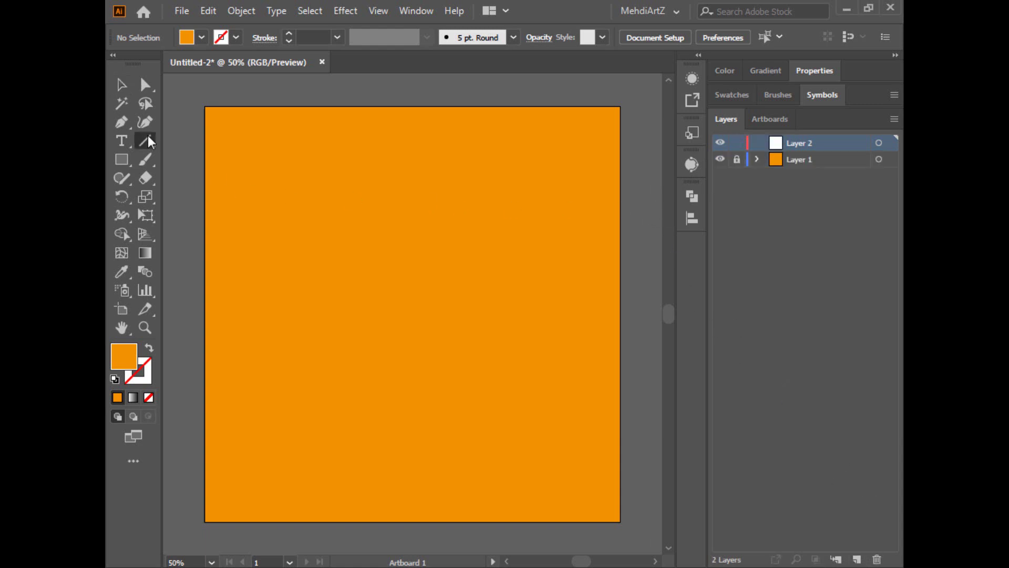
pyautogui.moveTo(261, 151); pyautogui.dragTo(345, 495)
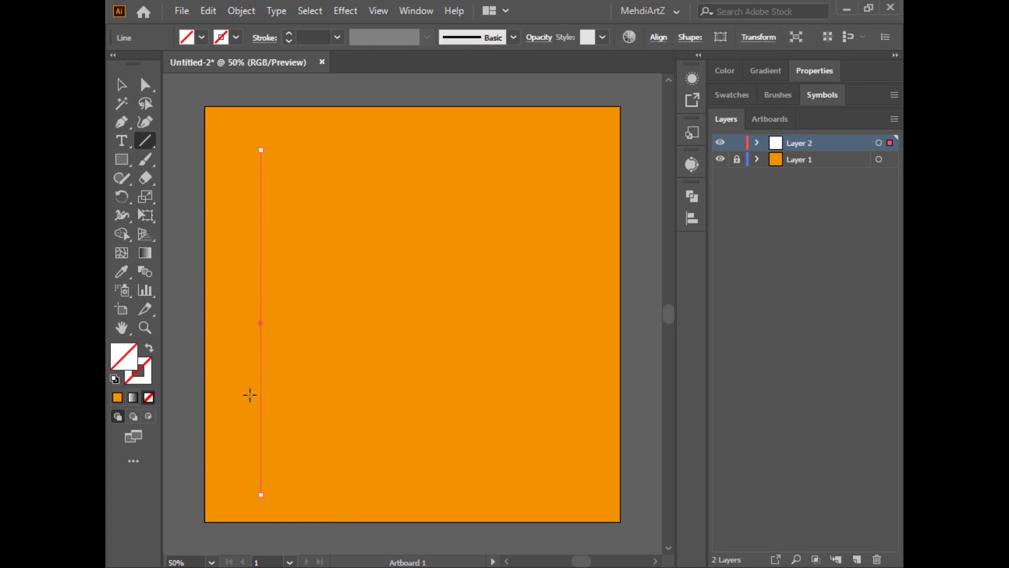
pyautogui.click(141, 86)
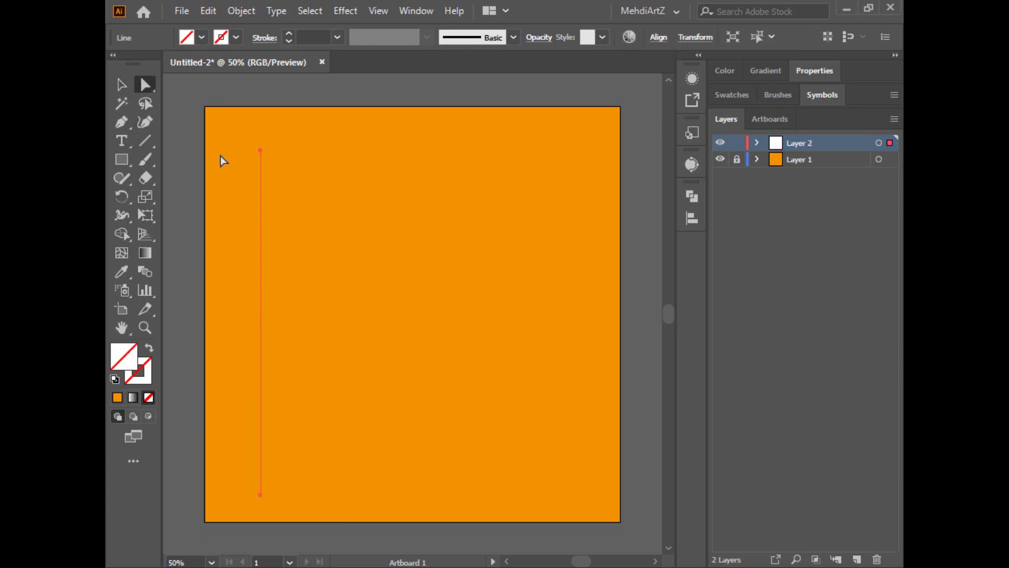
pyautogui.moveTo(263, 239)
pyautogui.mouseDown()
pyautogui.moveTo(250, 219)
pyautogui.moveTo(249, 232)
pyautogui.mouseUp()
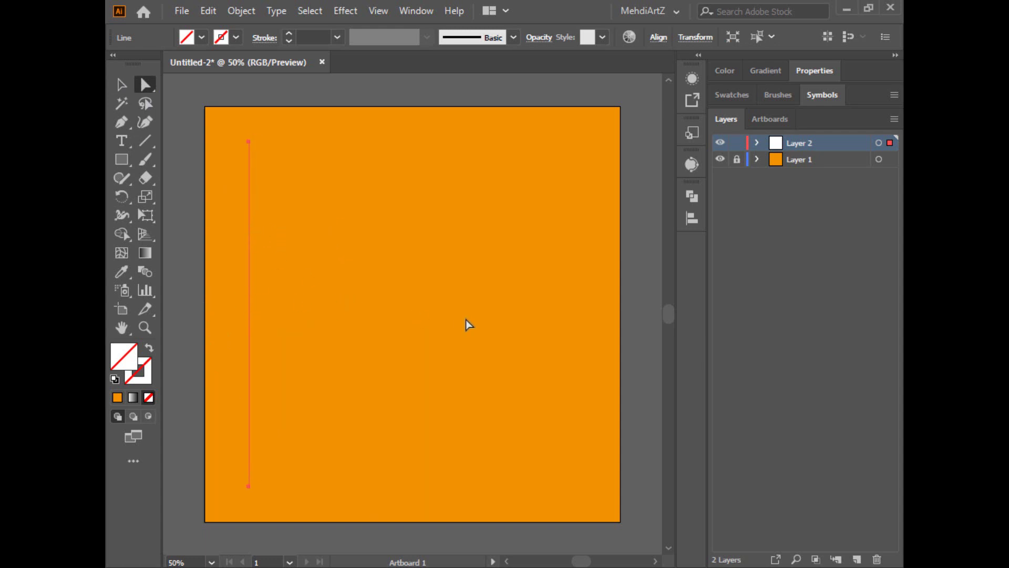
# - Give the vertical line a black stroke with a weight of 2 pt
pyautogui.click(222, 36)
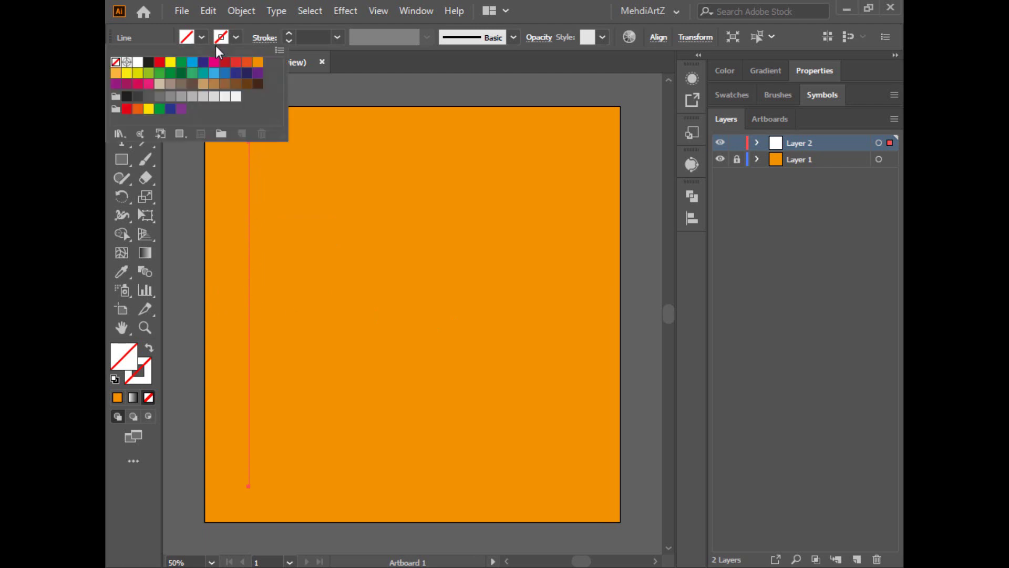
pyautogui.click(148, 62)
pyautogui.click(289, 33)
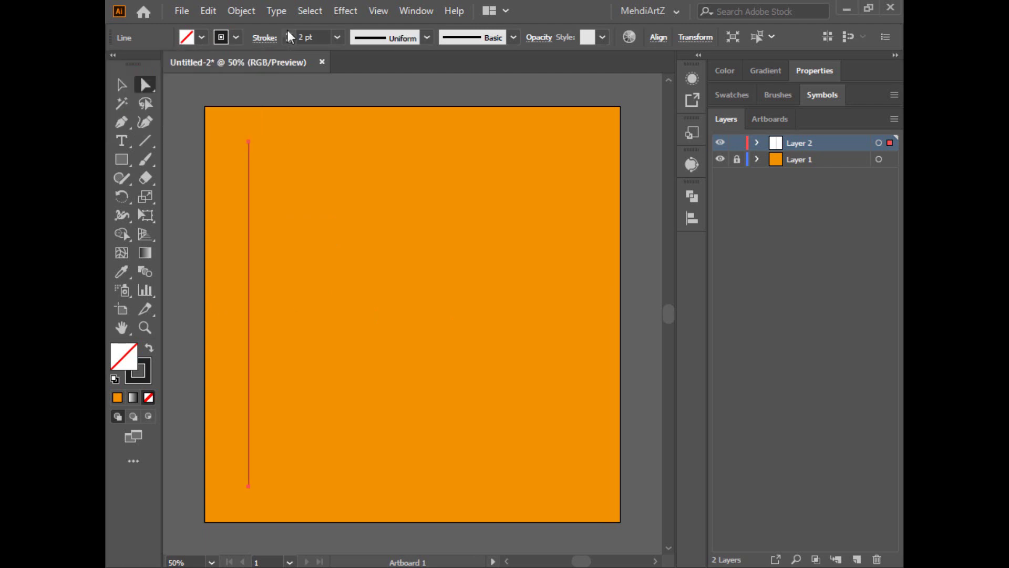
pyautogui.click(289, 34)
pyautogui.click(181, 87)
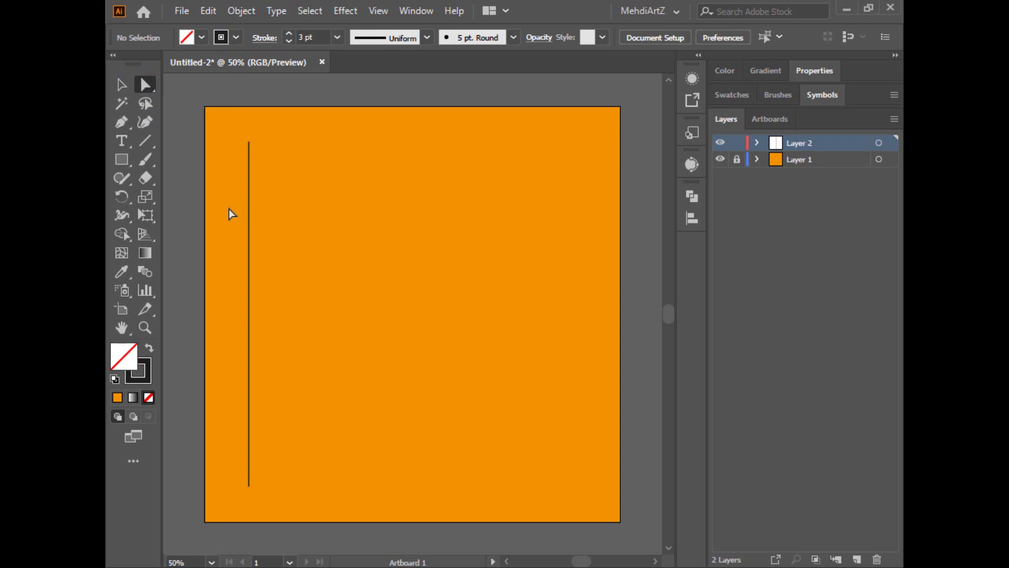
pyautogui.hotkey('ctrl', 'a')
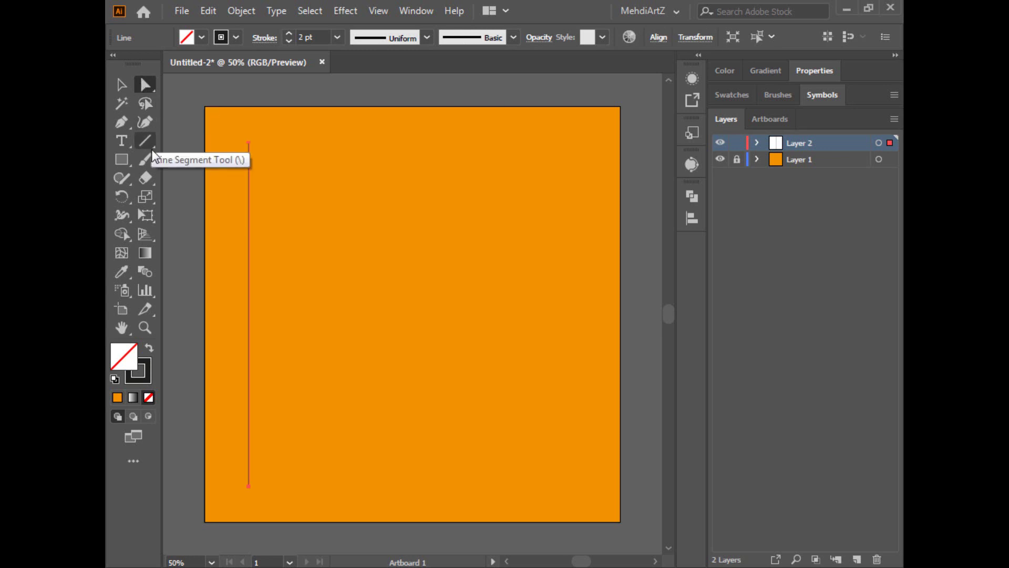
pyautogui.hotkey('ctrl', 'shift', 'a')
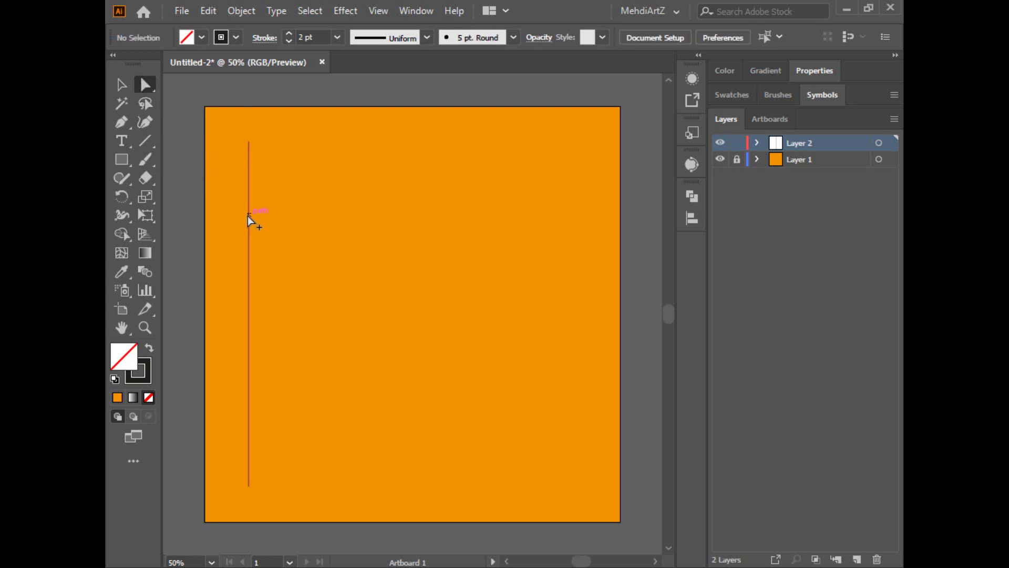
# - Duplicate the vertical line a short distance to the right and repeat the copy to make twelve evenly spaced lines
pyautogui.moveTo(244, 228); pyautogui.dragTo(274, 225)
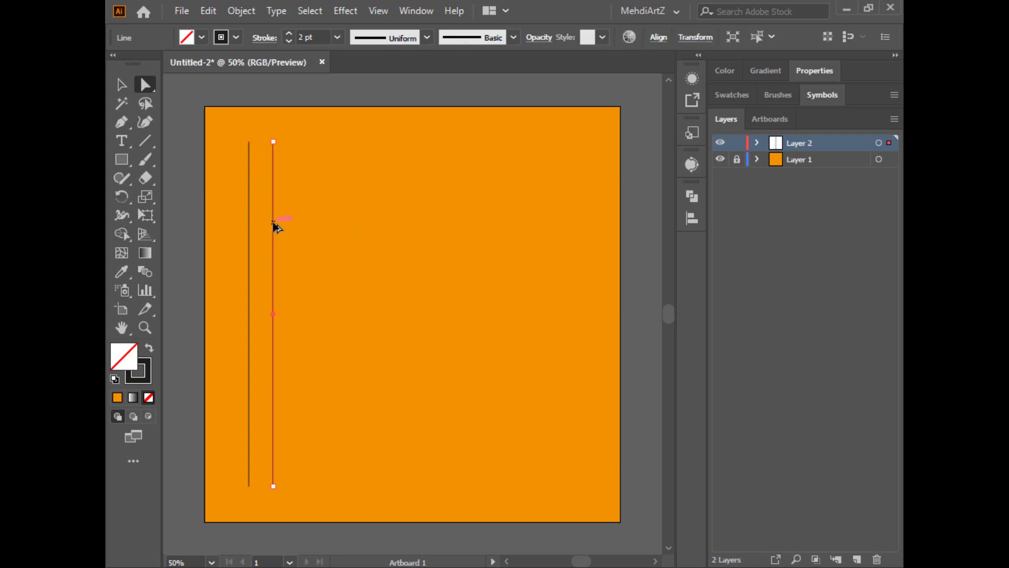
pyautogui.hotkey('ctrl', 'd')
pyautogui.hotkey('ctrl', 'd')
pyautogui.hotkey('ctrl', 'd')
pyautogui.hotkey('ctrl', 'd')
pyautogui.hotkey('ctrl', 'd')
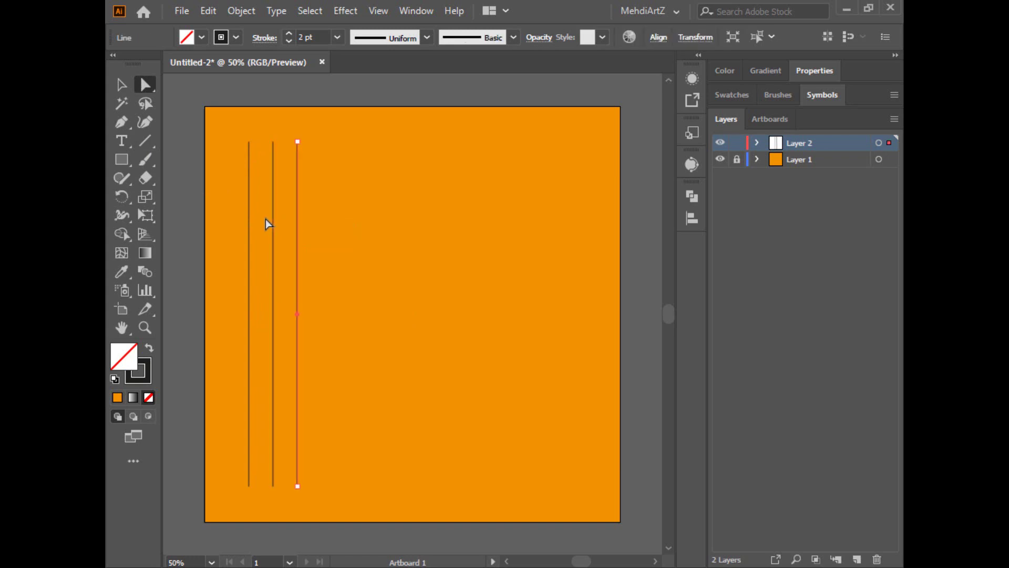
pyautogui.hotkey('ctrl', 'd')
pyautogui.hotkey('ctrl', 'd')
pyautogui.hotkey('ctrl', 'd')
pyautogui.hotkey('ctrl', 'd')
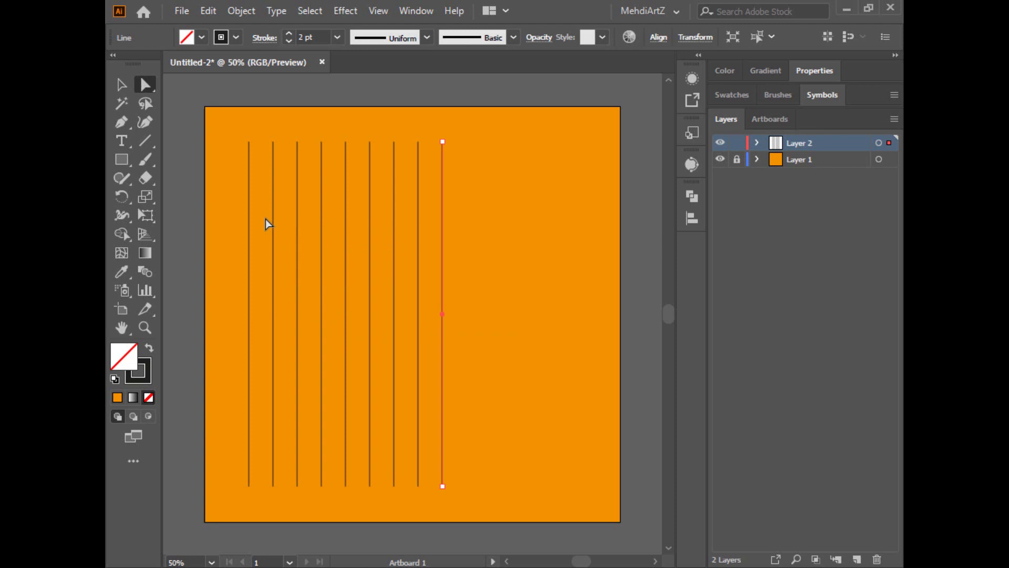
pyautogui.hotkey('ctrl', 'd')
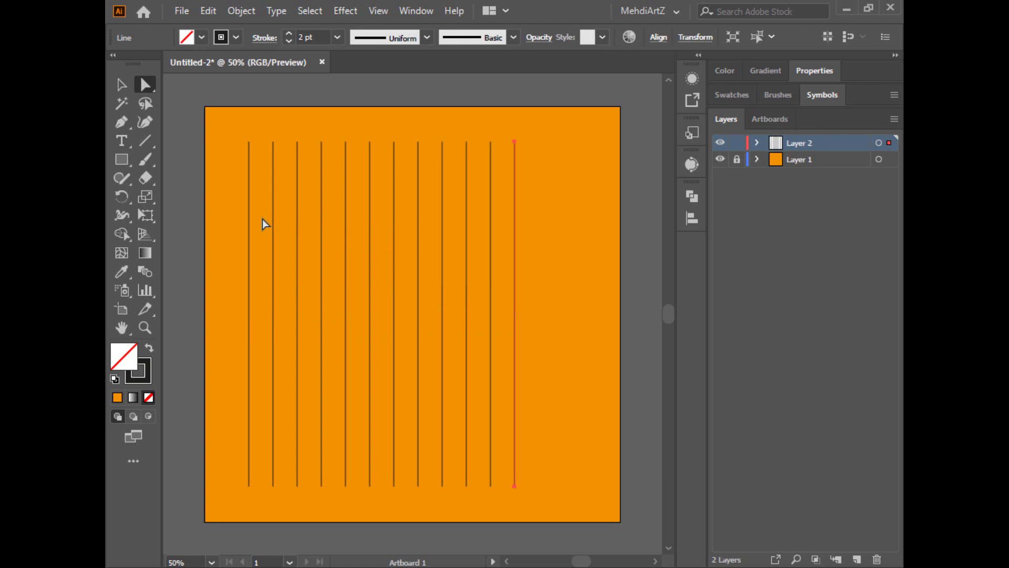
# - Delete the rightmost vertical line so that eleven remain
pyautogui.click(616, 152)
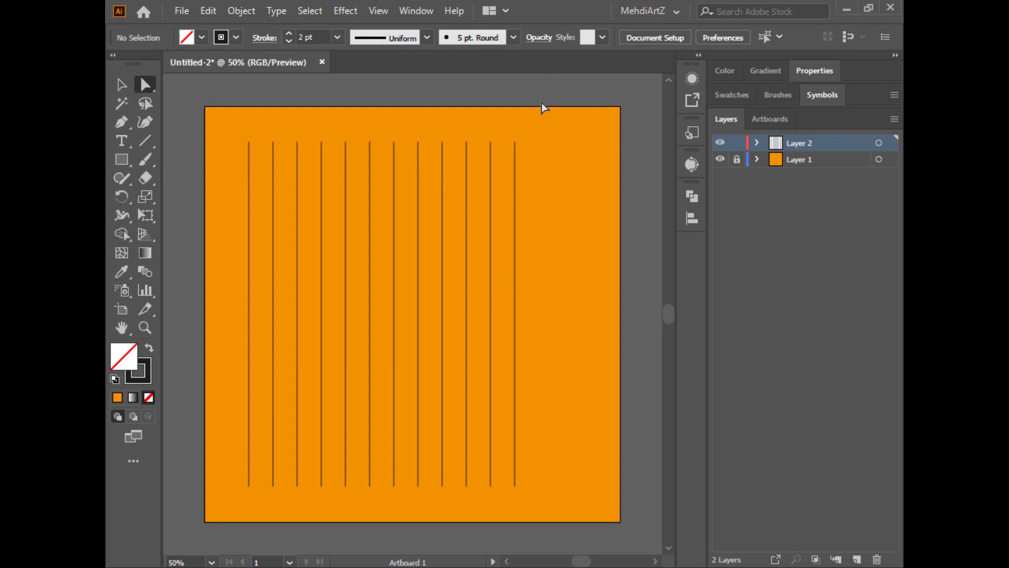
pyautogui.moveTo(552, 108); pyautogui.dragTo(509, 520)
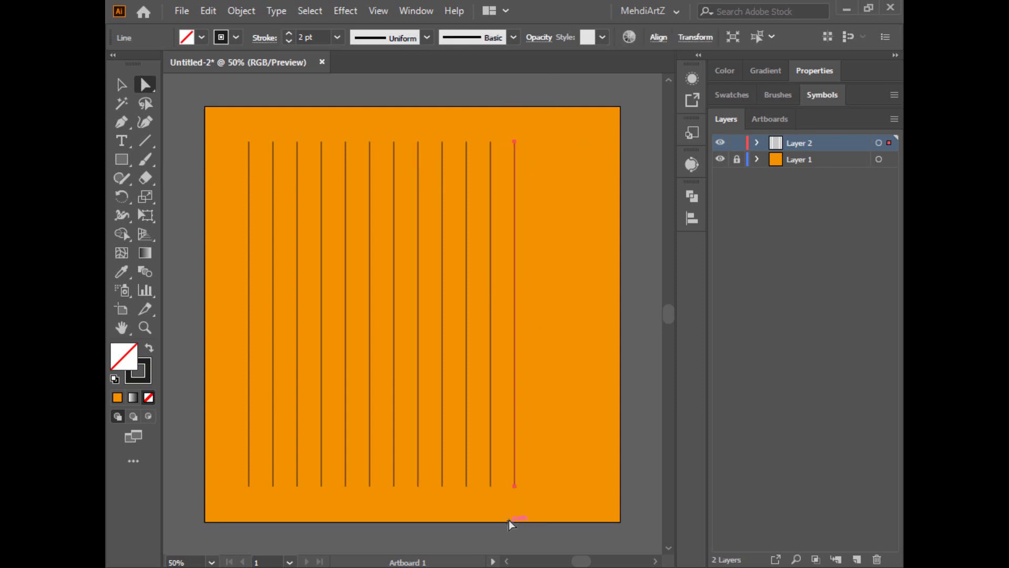
pyautogui.press('Delete')
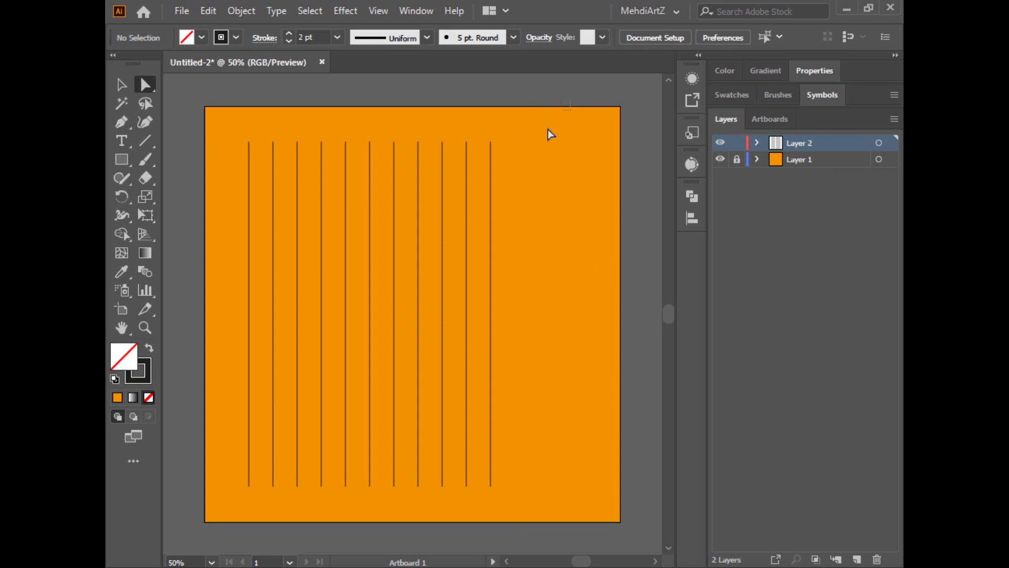
# - Group the eleven vertical lines and centre the group horizontally on the artboard
pyautogui.moveTo(550, 134); pyautogui.dragTo(216, 516)
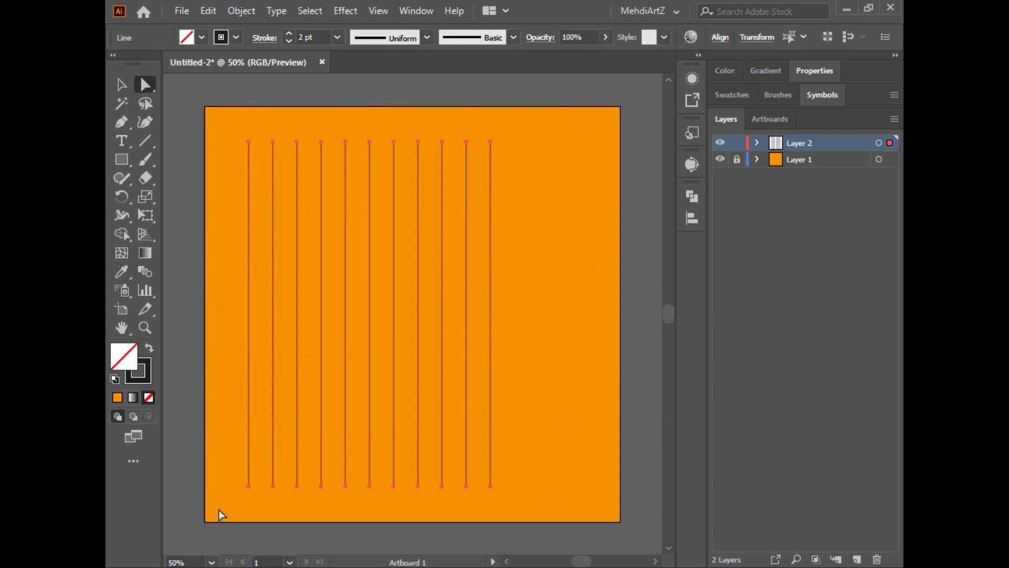
pyautogui.hotkey('ctrl', 'g')
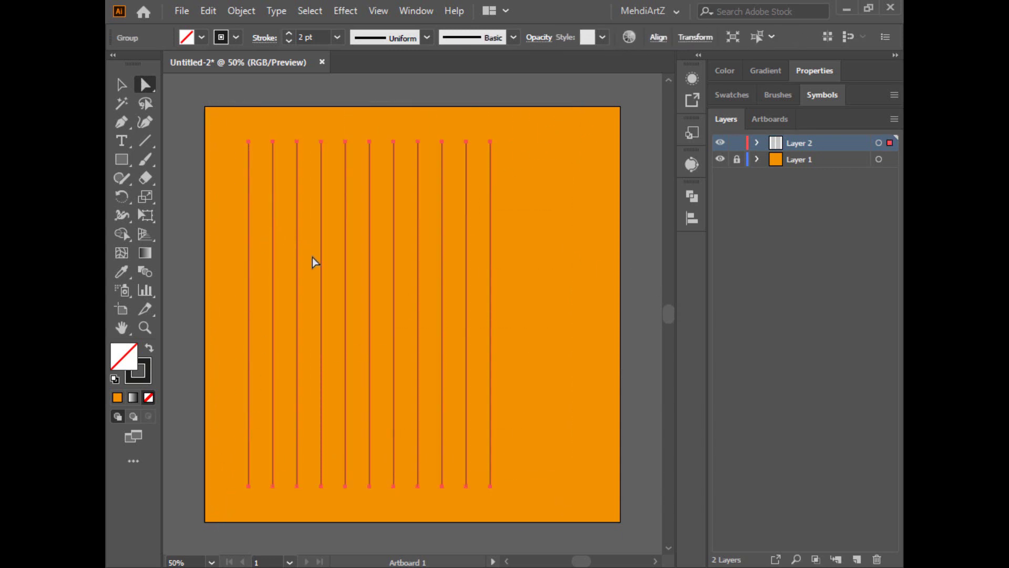
pyautogui.click(658, 38)
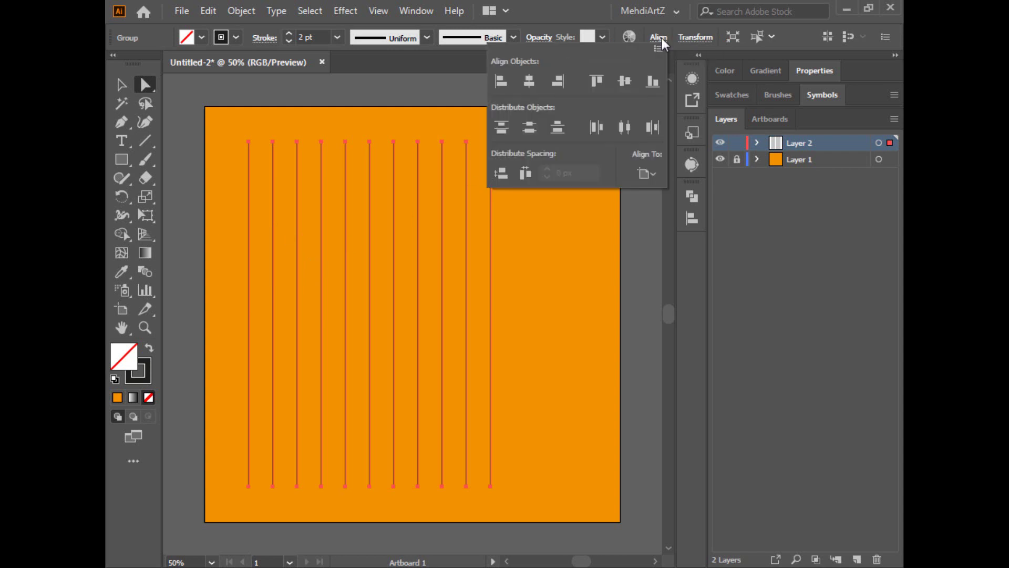
pyautogui.click(529, 83)
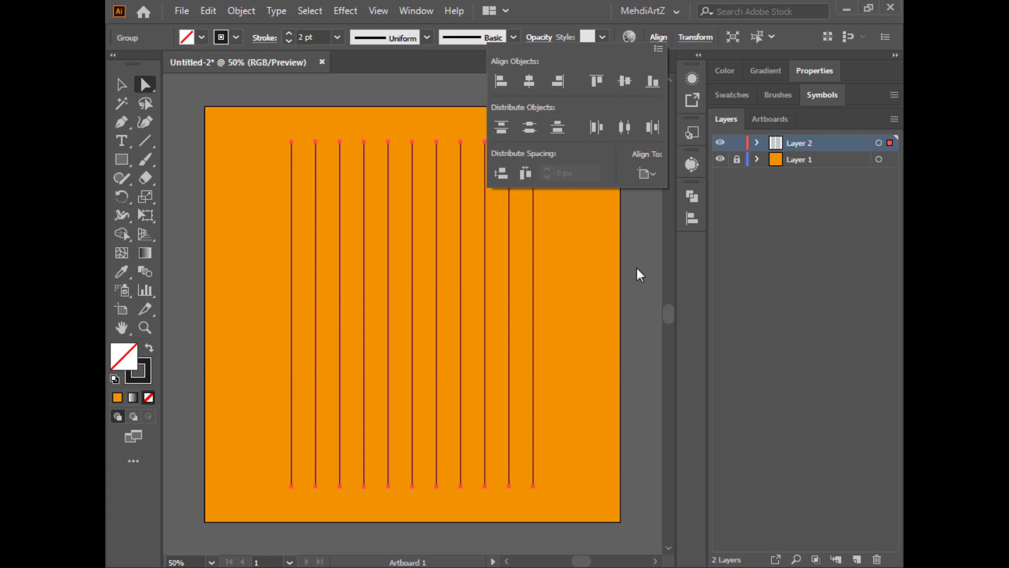
pyautogui.click(368, 82)
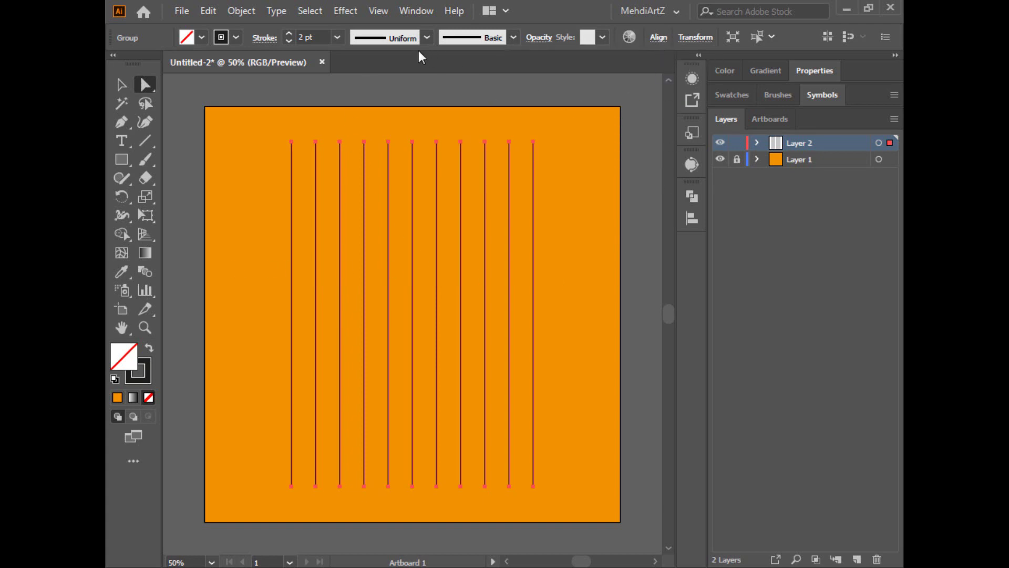
pyautogui.click(409, 10)
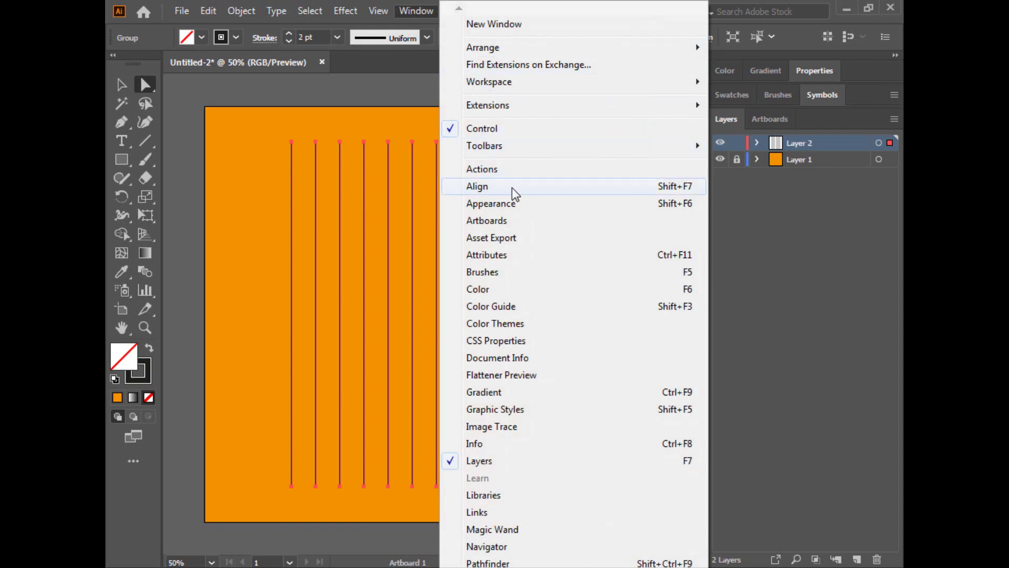
pyautogui.click(434, 93)
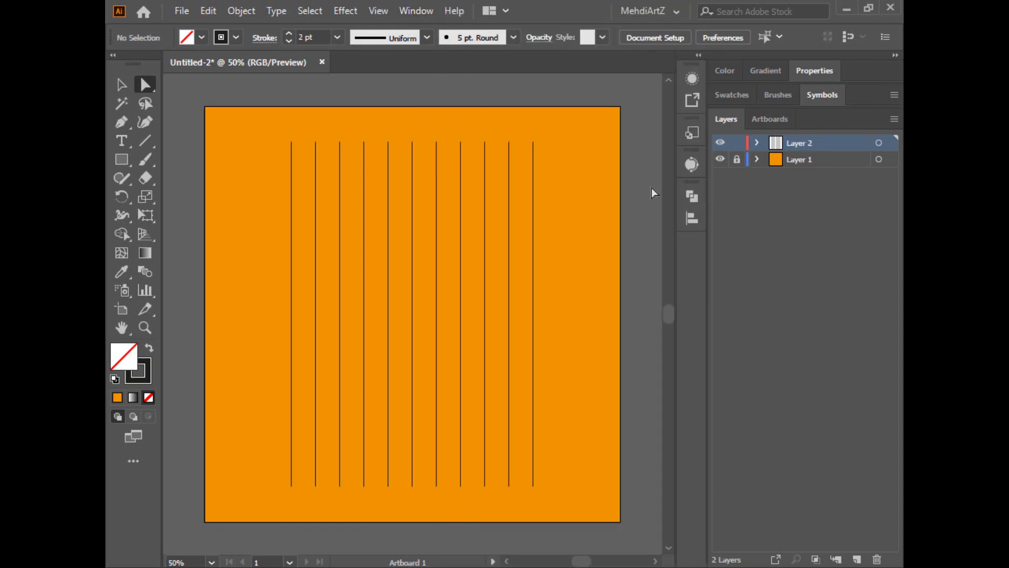
# - Create a copy of the vertical line group rotated by 60°
pyautogui.click(124, 86)
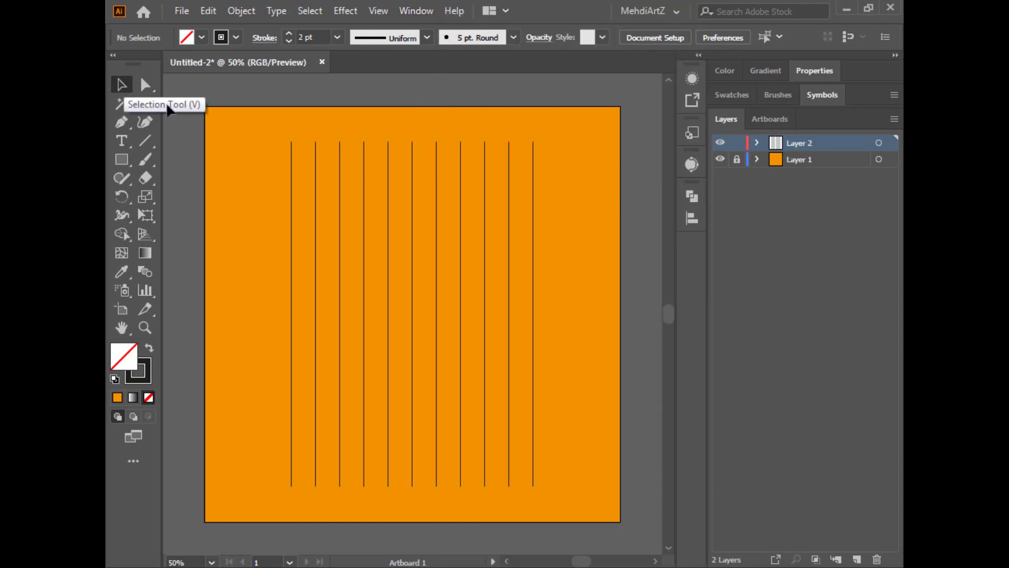
pyautogui.moveTo(211, 110); pyautogui.dragTo(572, 451)
pyautogui.rightClick(471, 274)
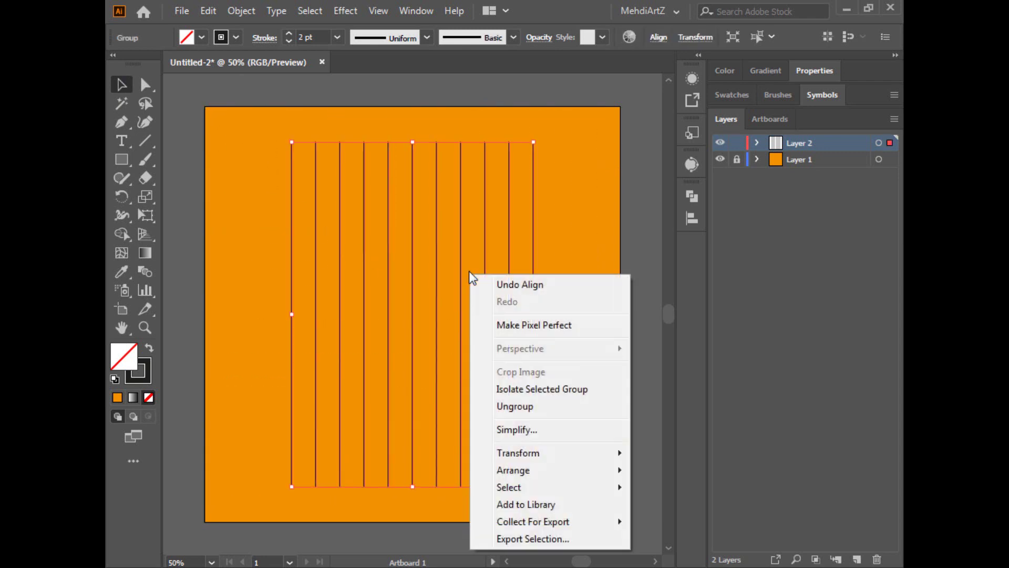
pyautogui.moveTo(552, 460)
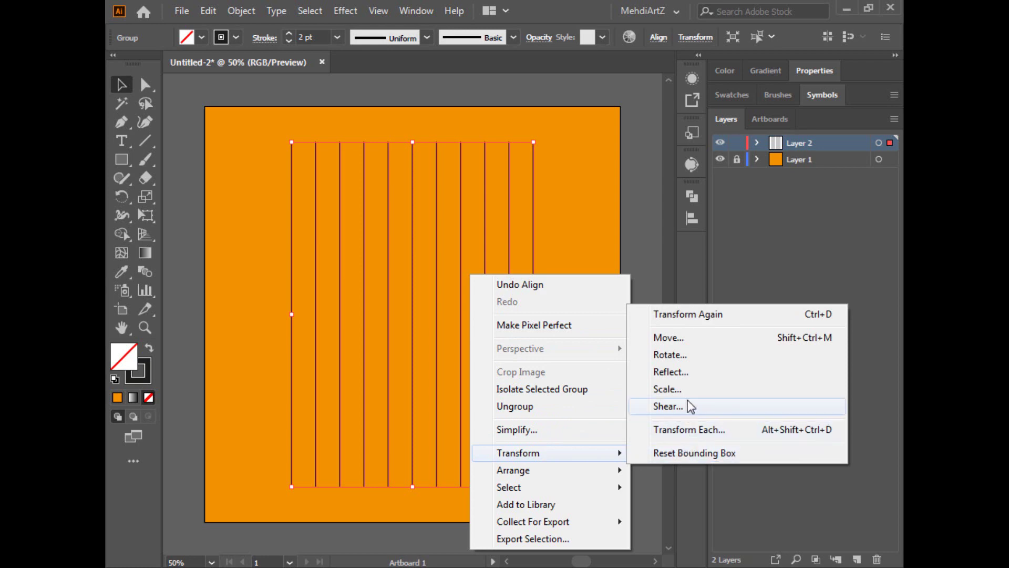
pyautogui.click(687, 356)
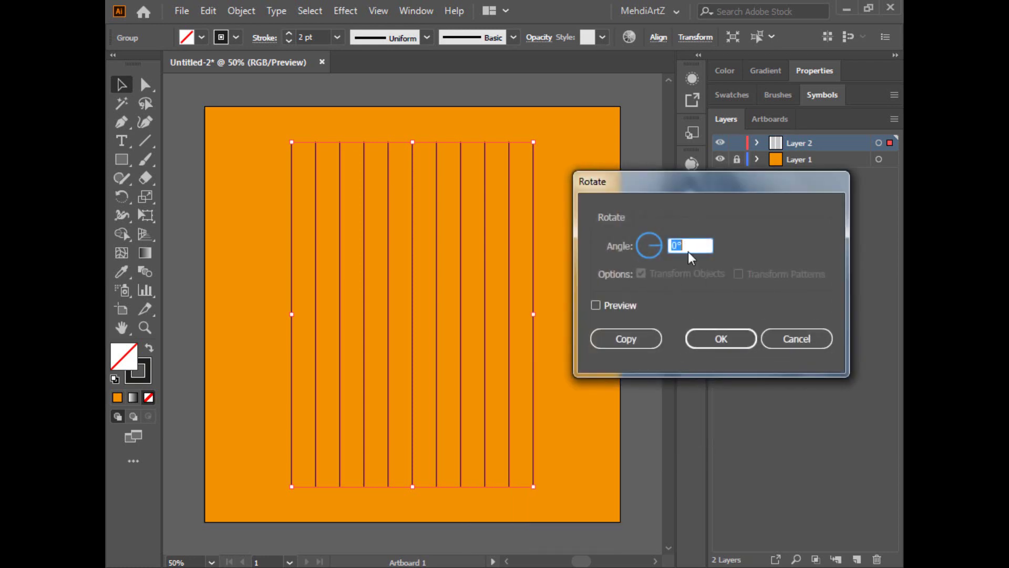
pyautogui.write('60')
pyautogui.click(599, 307)
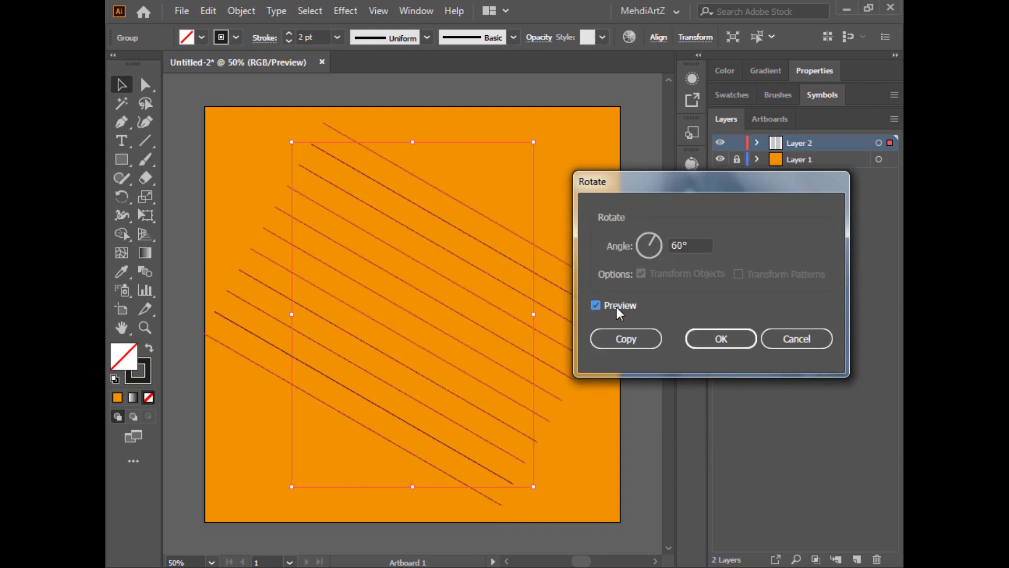
pyautogui.click(595, 305)
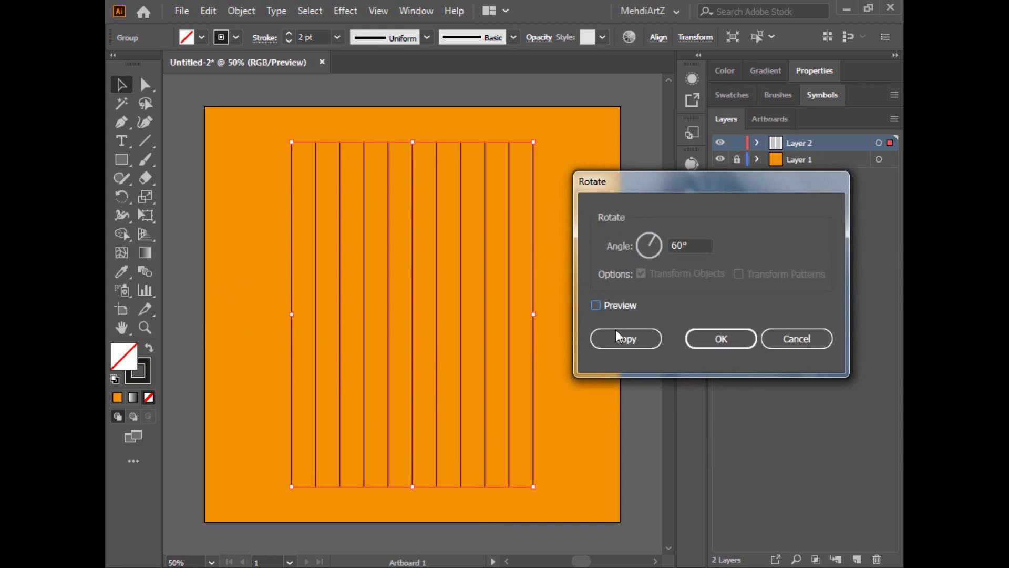
pyautogui.click(627, 340)
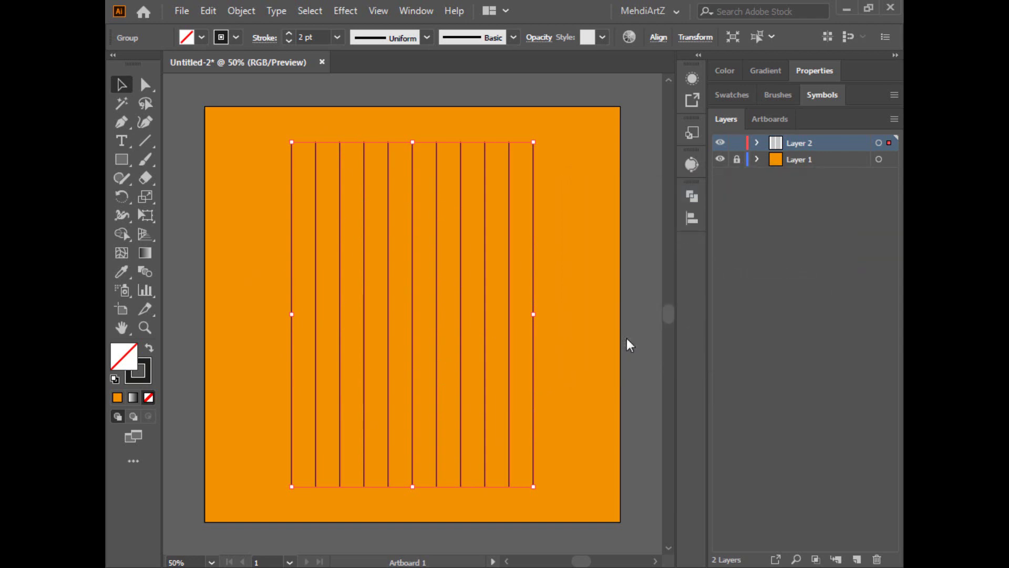
# - Create another copy of the rotated line group turned by 60° to complete the triangular grid, and deselect it
pyautogui.rightClick(455, 284)
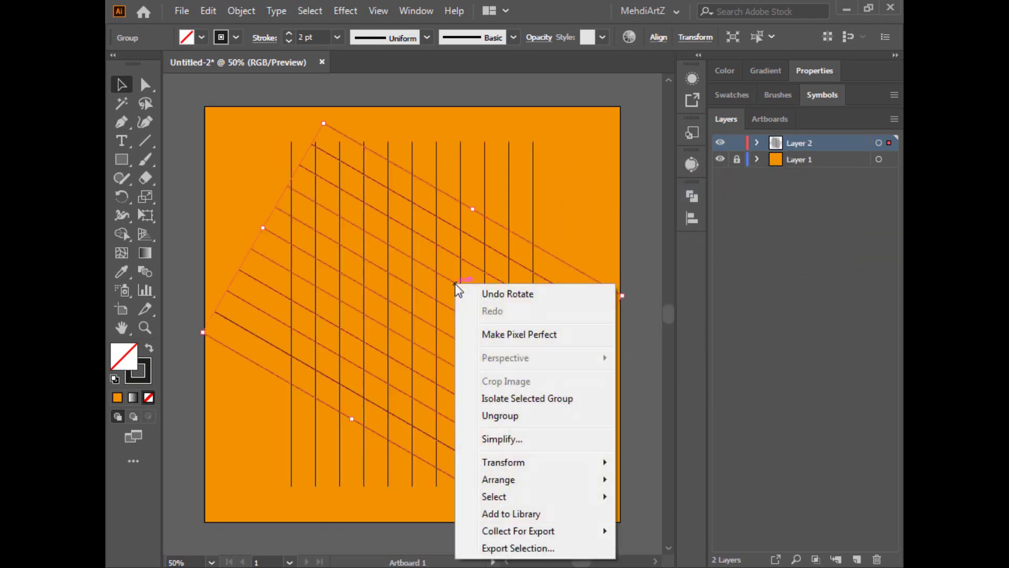
pyautogui.moveTo(543, 465)
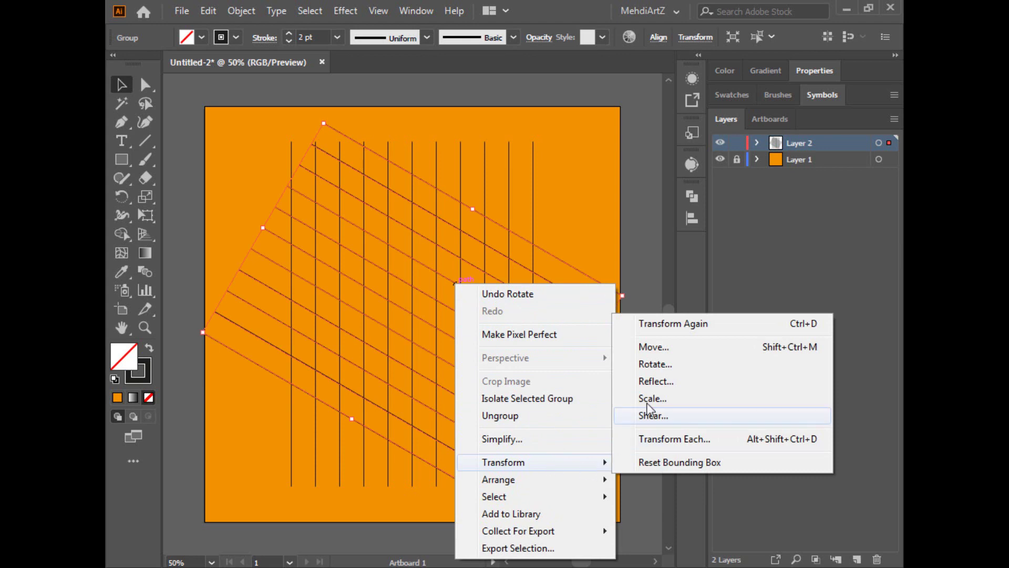
pyautogui.click(657, 364)
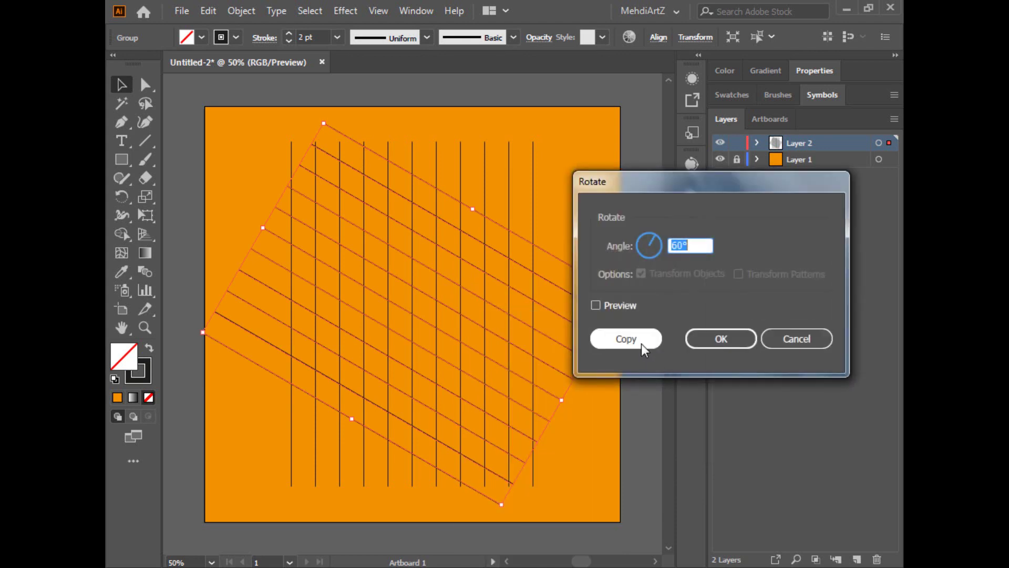
pyautogui.click(626, 336)
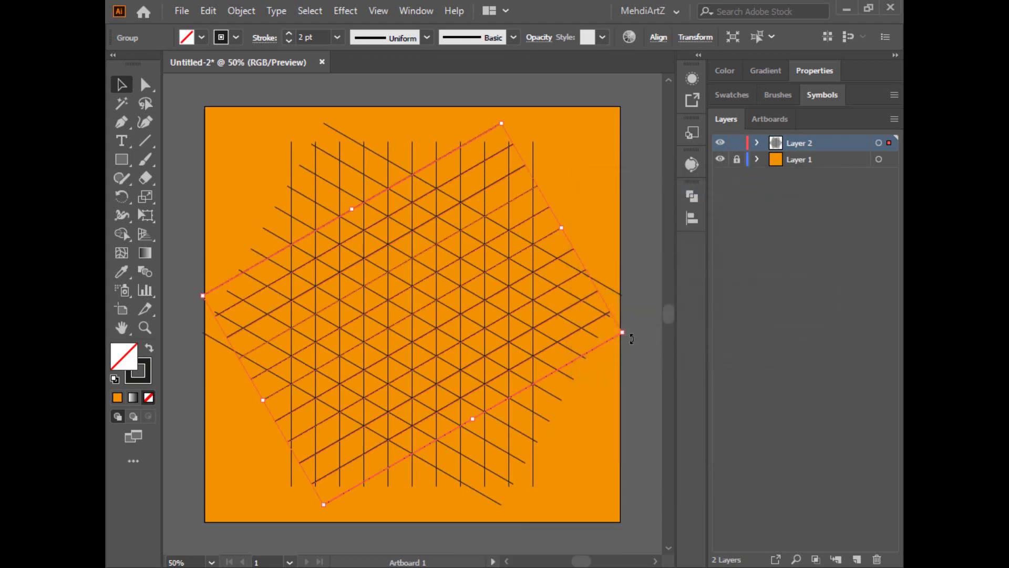
pyautogui.click(630, 209)
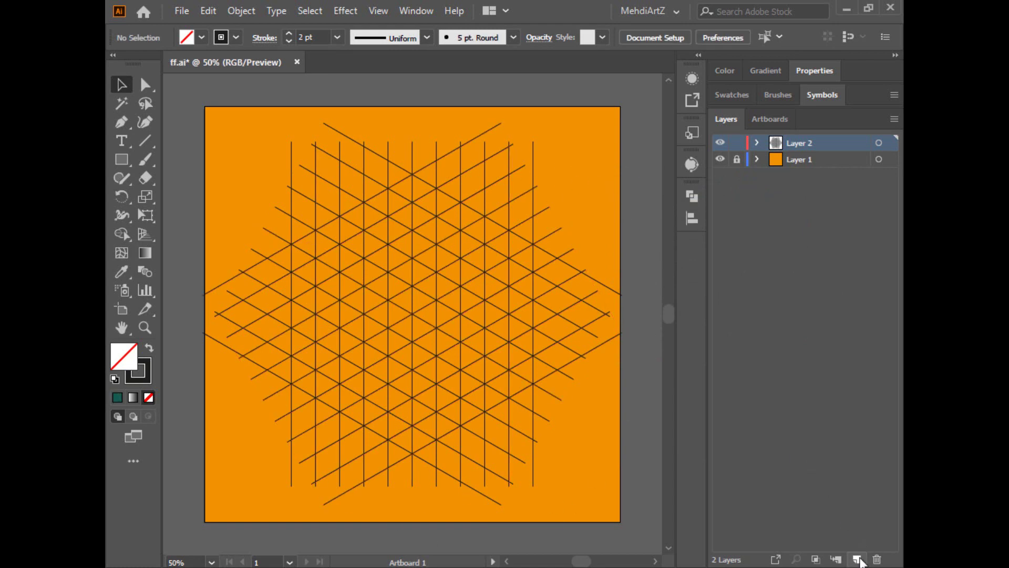
# - Add a new layer above Layer 2 and place a duplicate of Layer 2's grid artwork on it
pyautogui.click(858, 559)
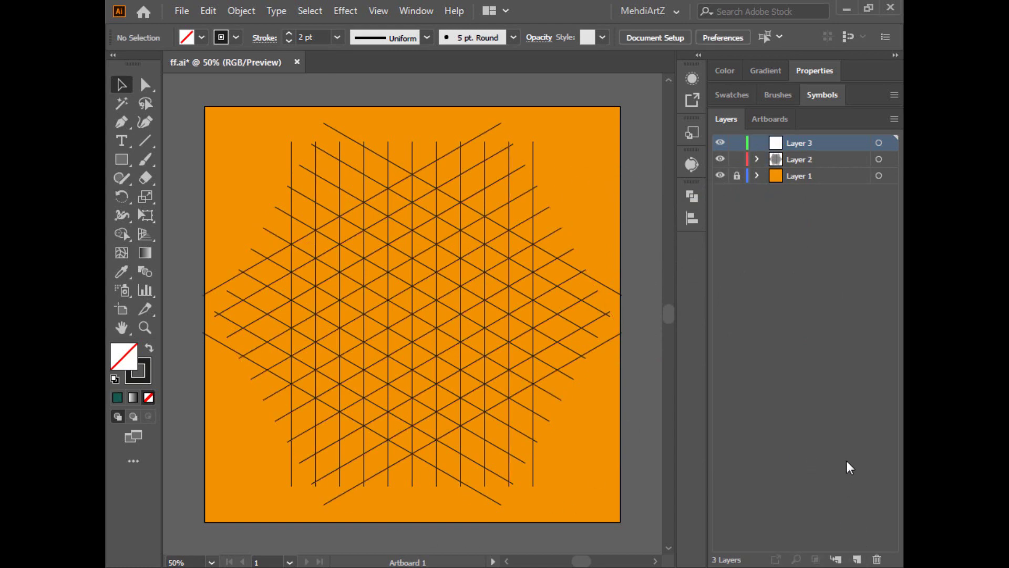
pyautogui.click(879, 159)
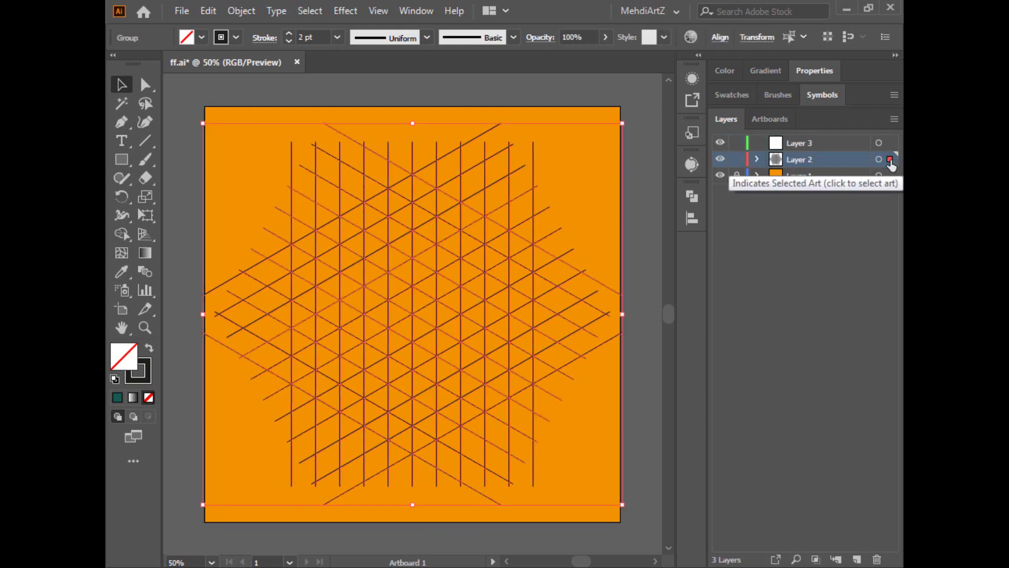
pyautogui.moveTo(890, 161); pyautogui.dragTo(890, 144)
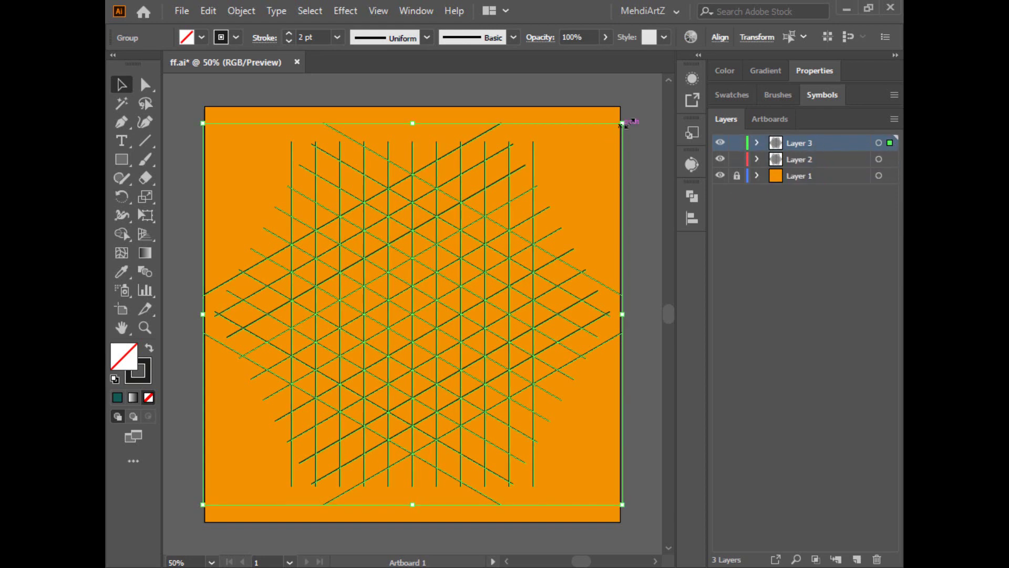
pyautogui.click(210, 97)
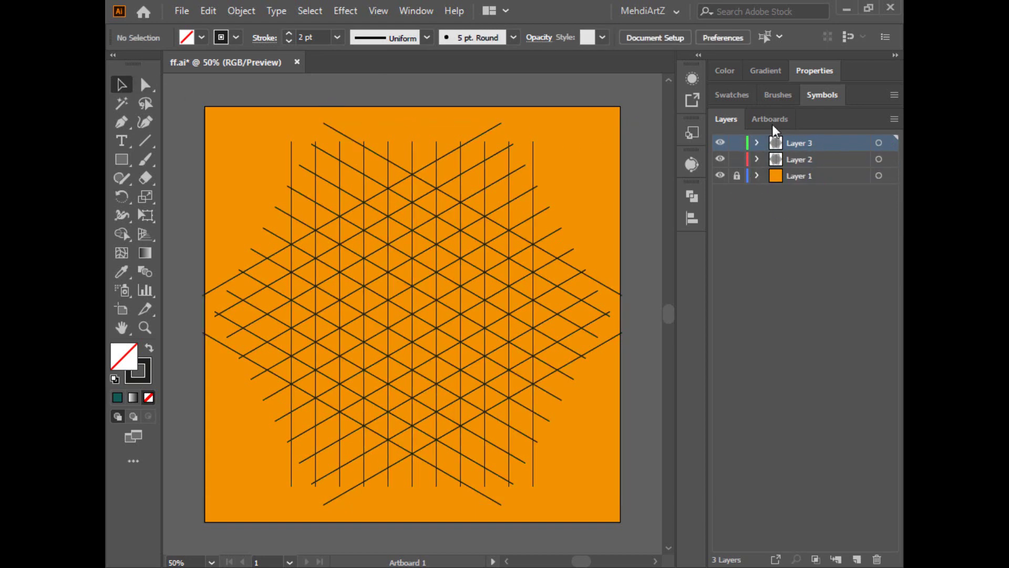
# - Hide Layer 2, keep Layer 3 visible and make Layer 3 the active layer
pyautogui.click(798, 162)
pyautogui.click(720, 159)
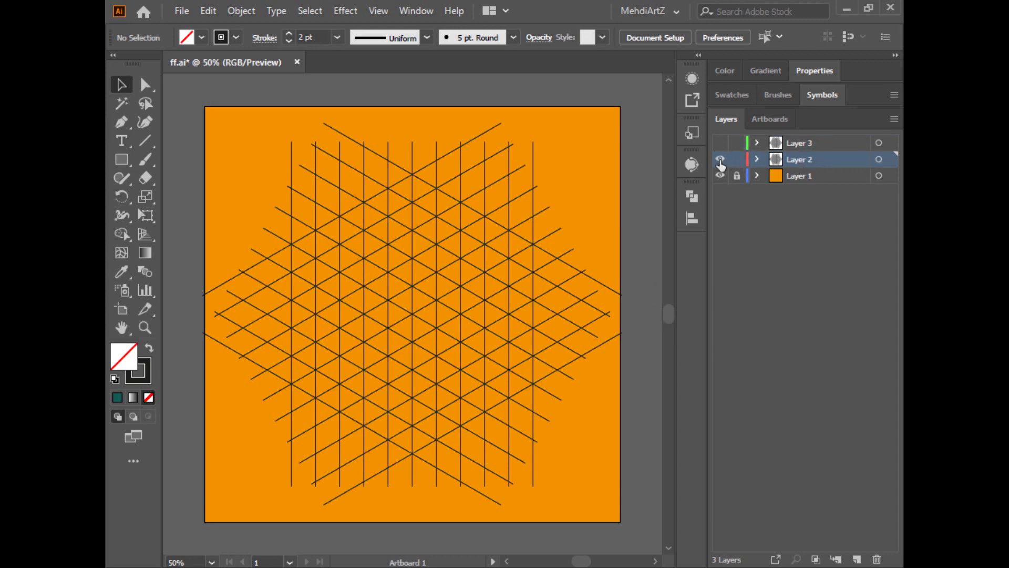
pyautogui.click(720, 142)
pyautogui.click(720, 143)
pyautogui.click(720, 143)
pyautogui.click(720, 143)
# - Select the whole grid for Shape Builder and create a colour group named Color Group 1 from the selected artwork
pyautogui.hotkey('ctrl', 'a')
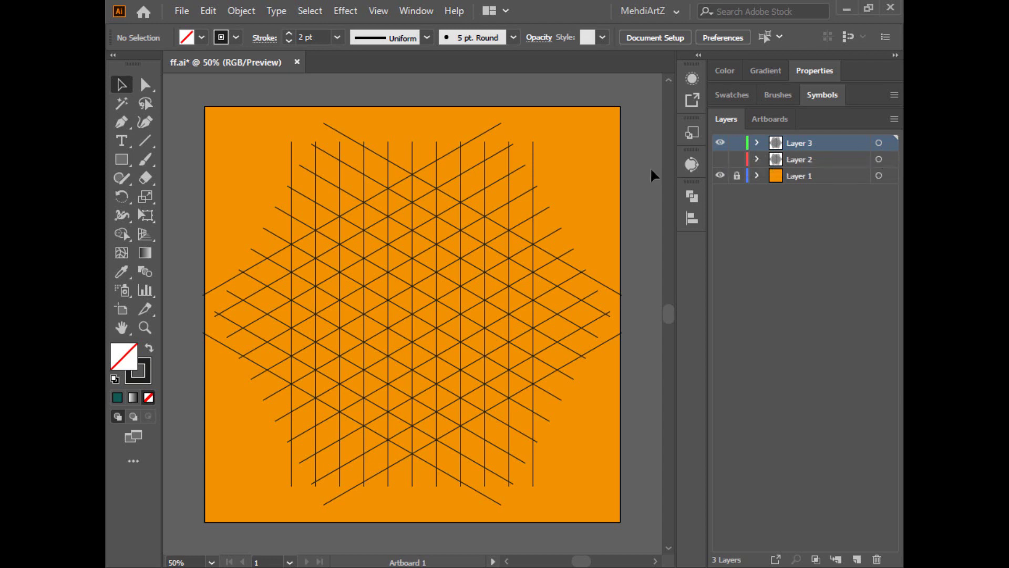
pyautogui.hotkey('ctrl', 'a')
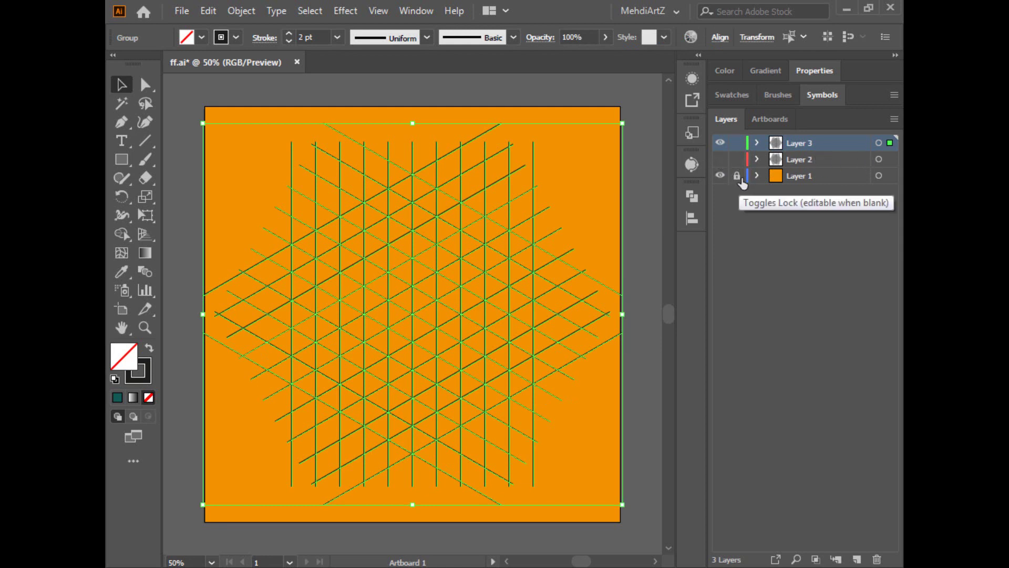
pyautogui.click(122, 234)
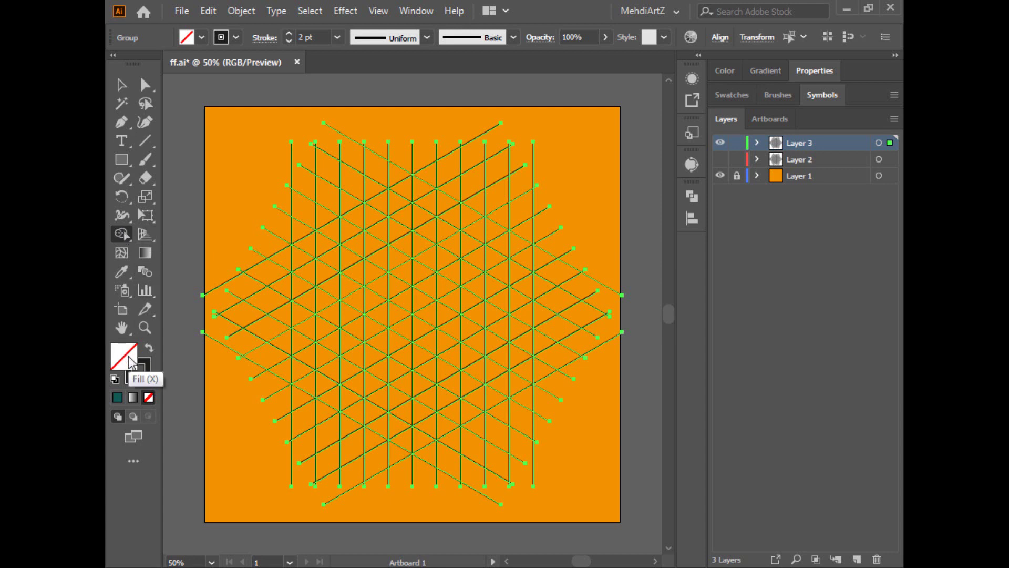
pyautogui.click(187, 37)
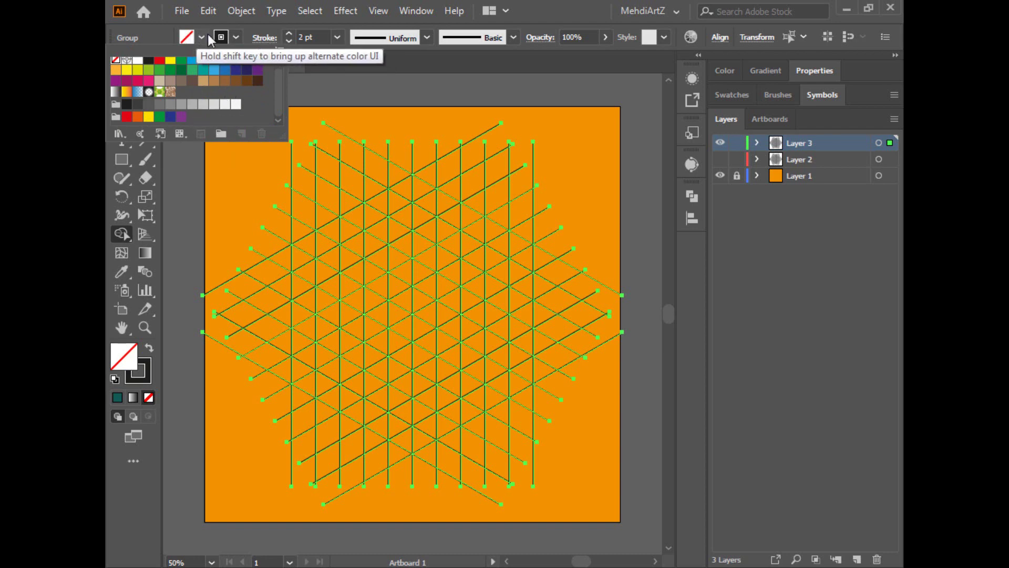
pyautogui.click(222, 133)
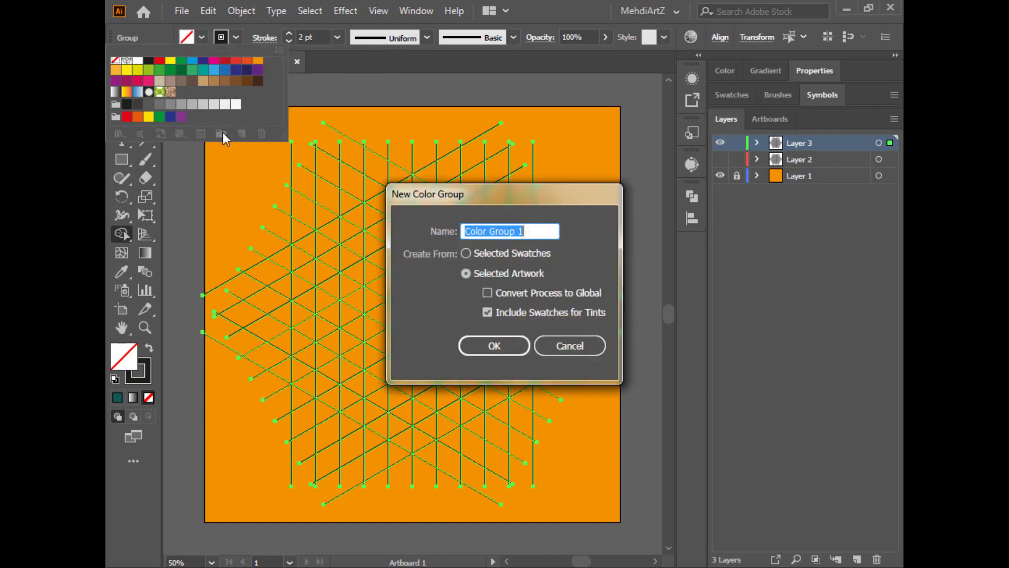
pyautogui.click(491, 339)
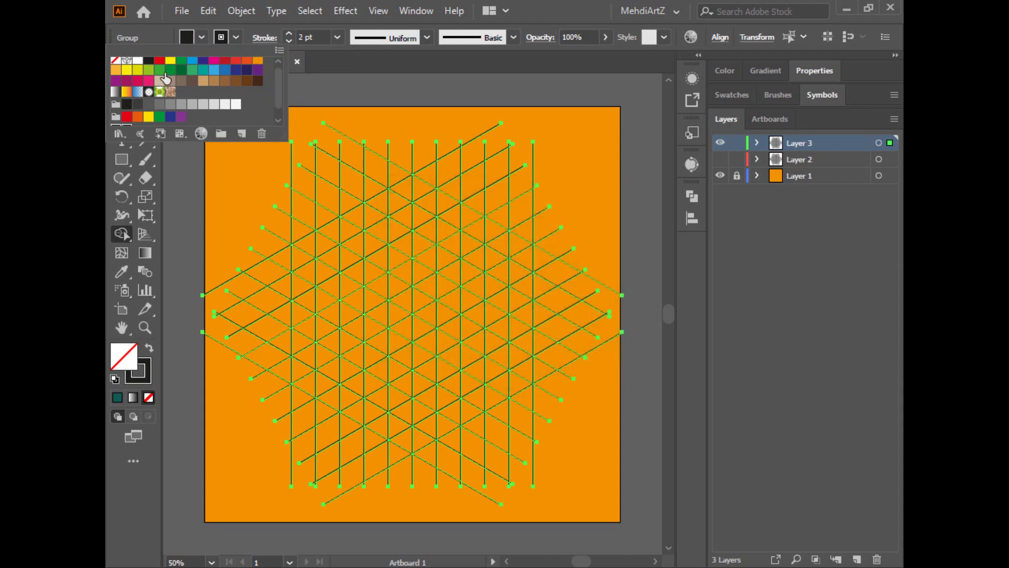
# - Add a bright cyan swatch to the new colour group in HSB mode with H 188°, S 100% and B 100%
pyautogui.click(127, 117)
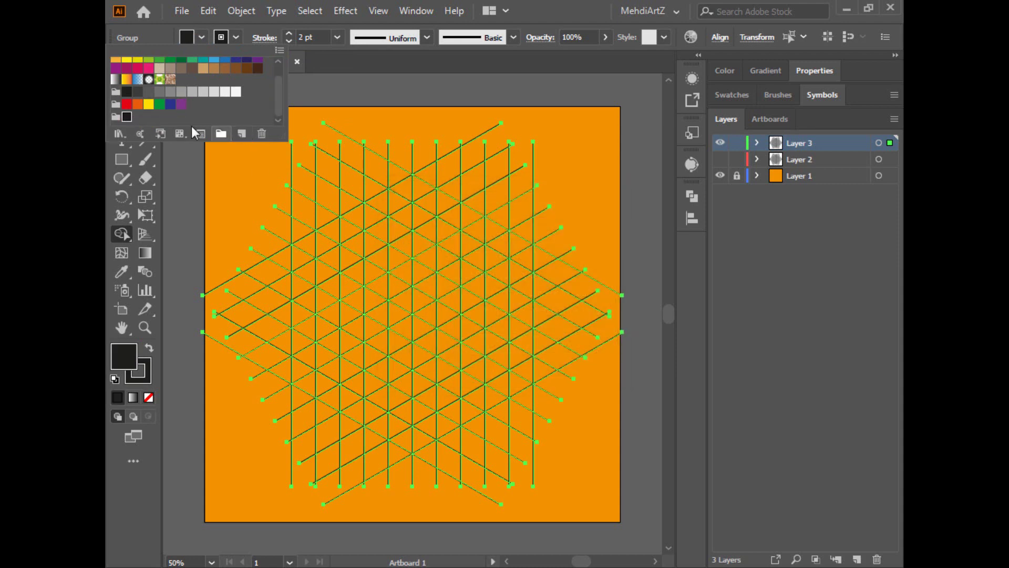
pyautogui.click(241, 132)
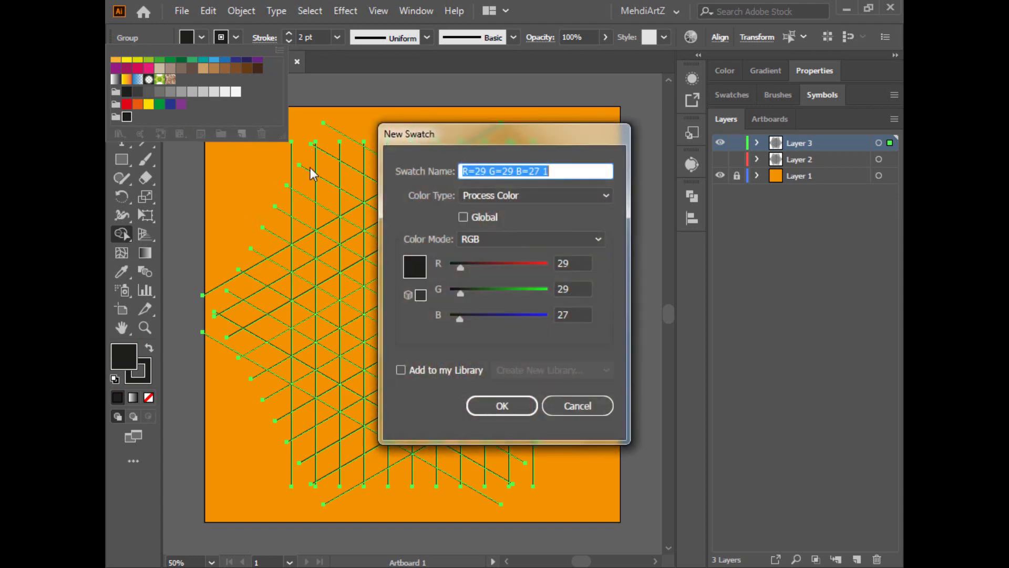
pyautogui.click(538, 234)
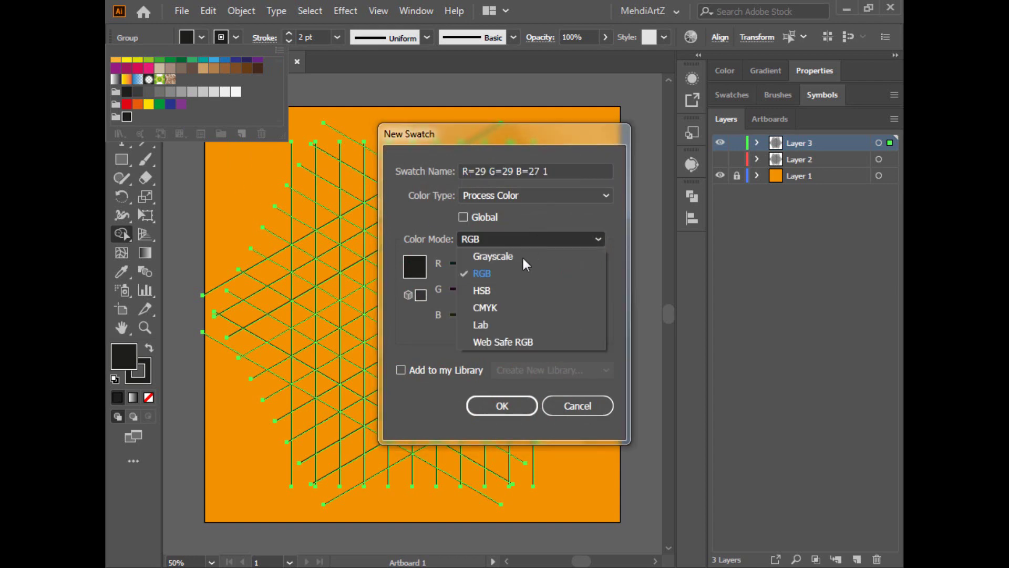
pyautogui.click(479, 291)
pyautogui.moveTo(462, 320); pyautogui.dragTo(605, 323)
pyautogui.moveTo(455, 290); pyautogui.dragTo(469, 290)
pyautogui.moveTo(535, 300); pyautogui.dragTo(635, 308)
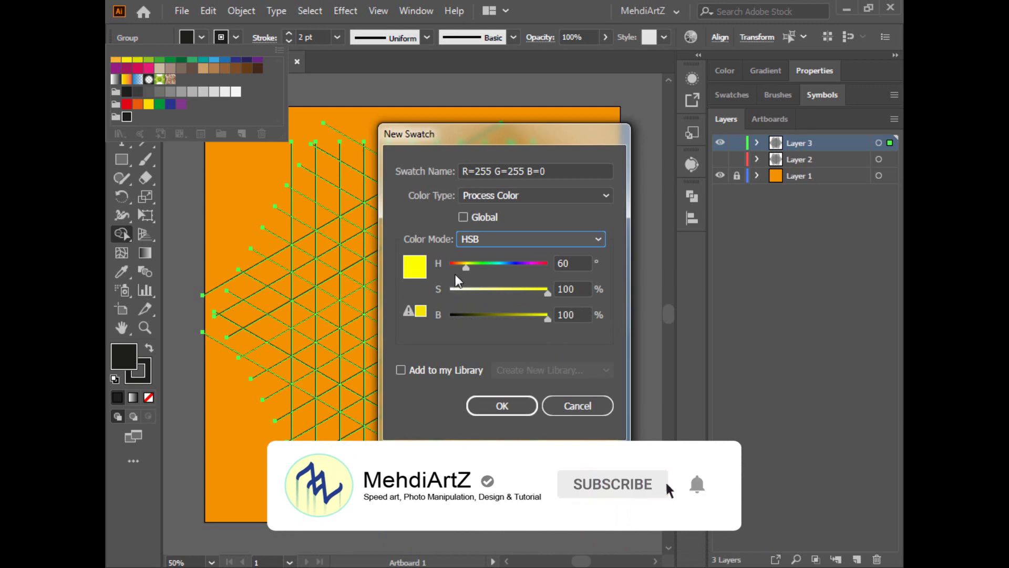
pyautogui.moveTo(465, 266); pyautogui.dragTo(503, 270)
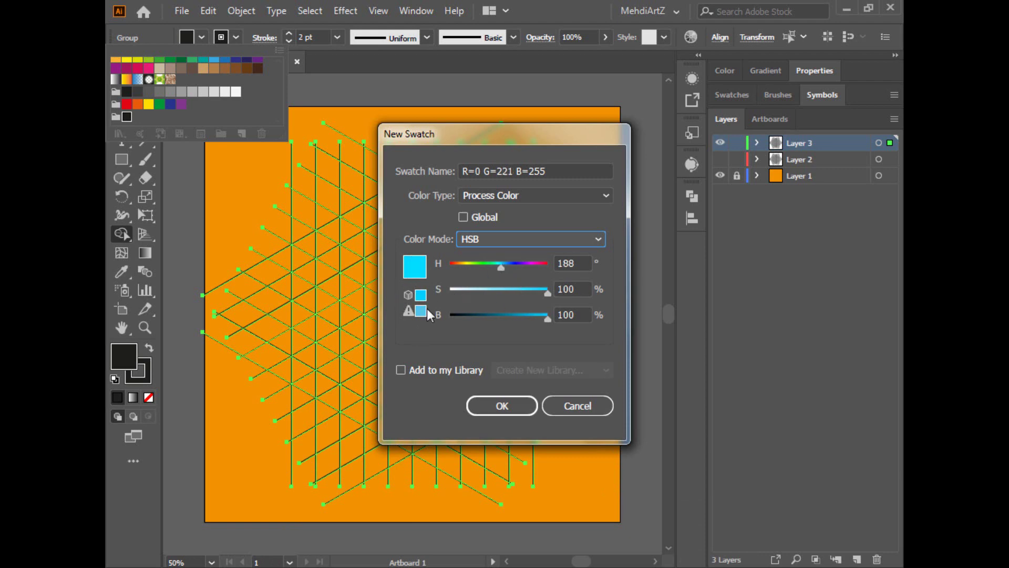
pyautogui.click(510, 405)
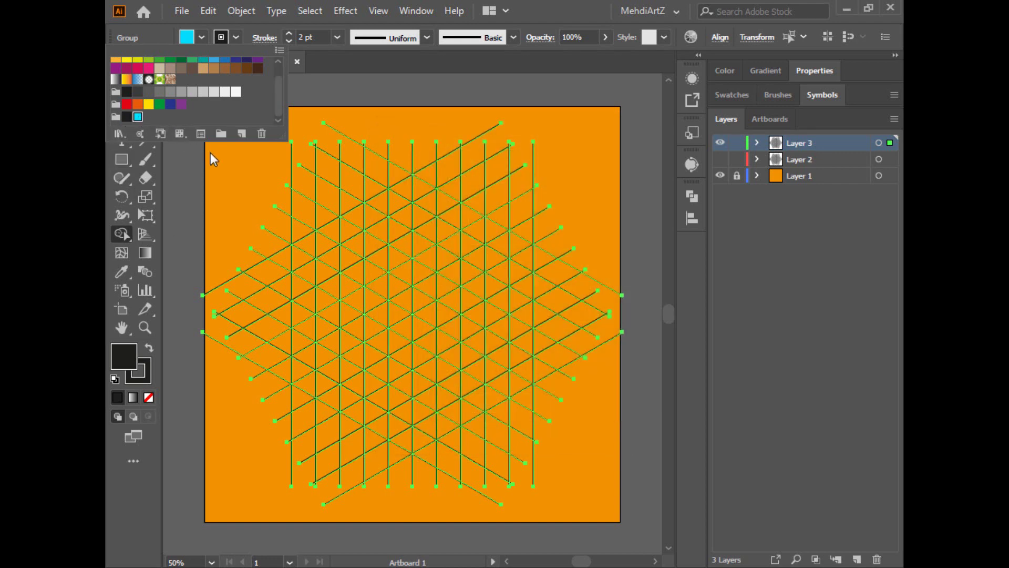
# - Add a medium teal swatch based on the bright cyan one, with HSB brightness lowered to 75%
pyautogui.click(241, 132)
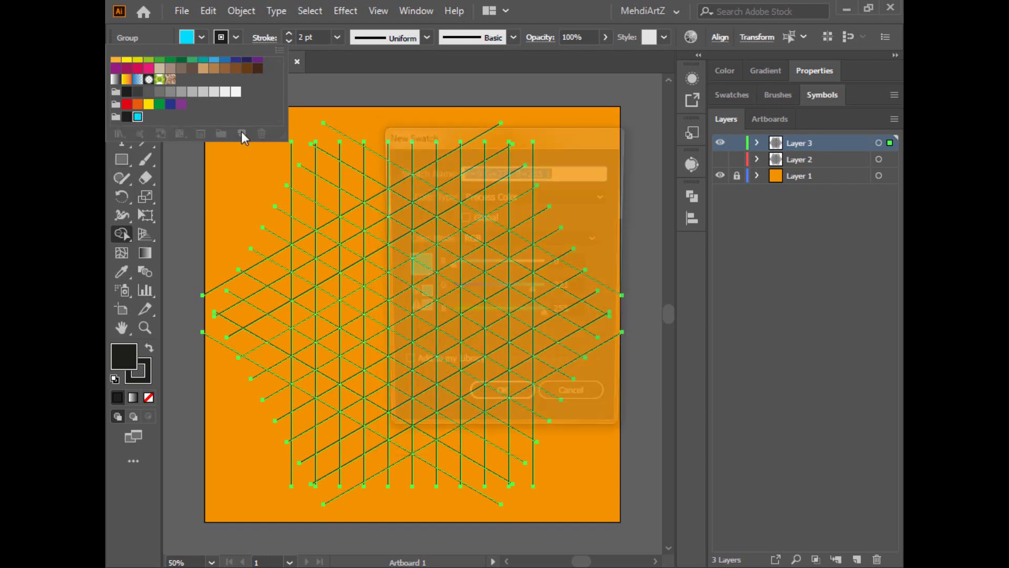
pyautogui.click(509, 238)
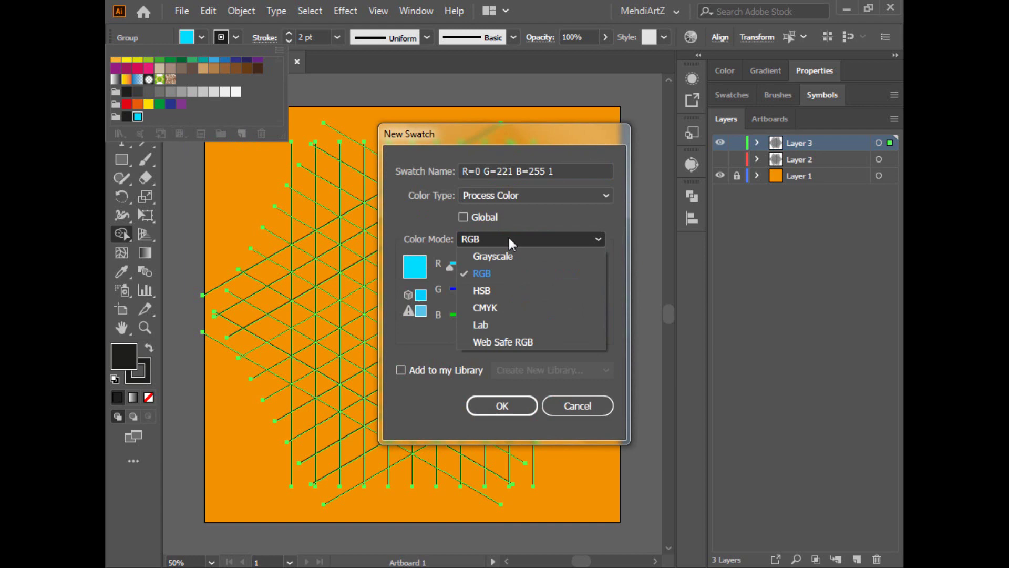
pyautogui.click(496, 295)
pyautogui.moveTo(540, 315); pyautogui.dragTo(523, 316)
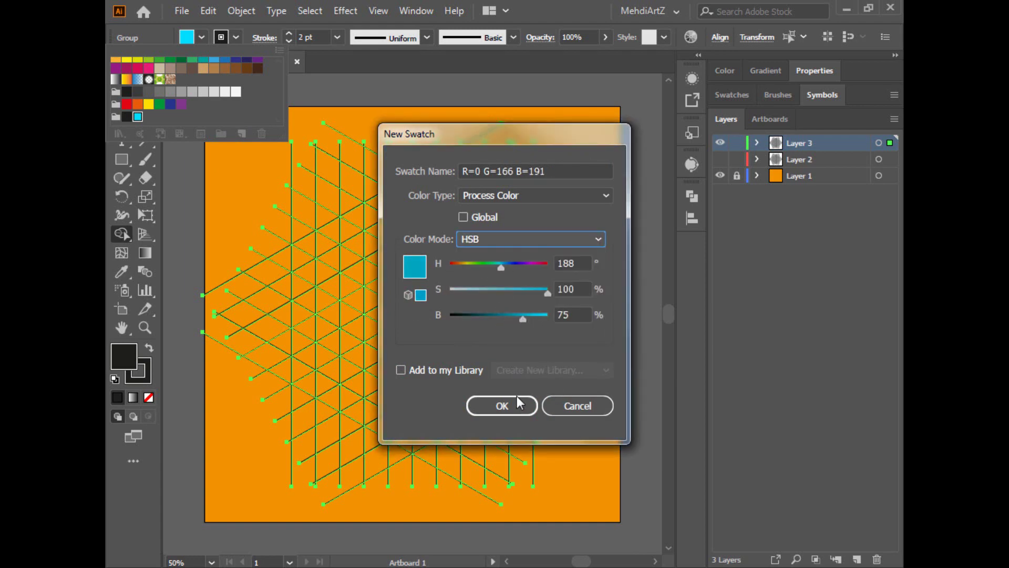
pyautogui.click(515, 406)
# - Add a dark teal swatch based on the medium teal one, with HSB brightness lowered to 42%
pyautogui.click(241, 134)
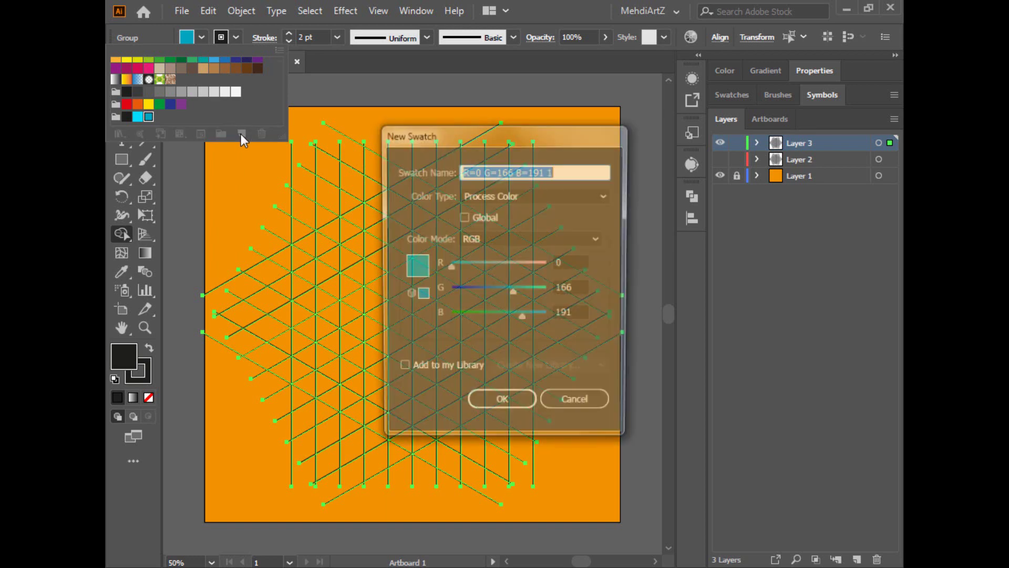
pyautogui.click(515, 239)
pyautogui.click(508, 285)
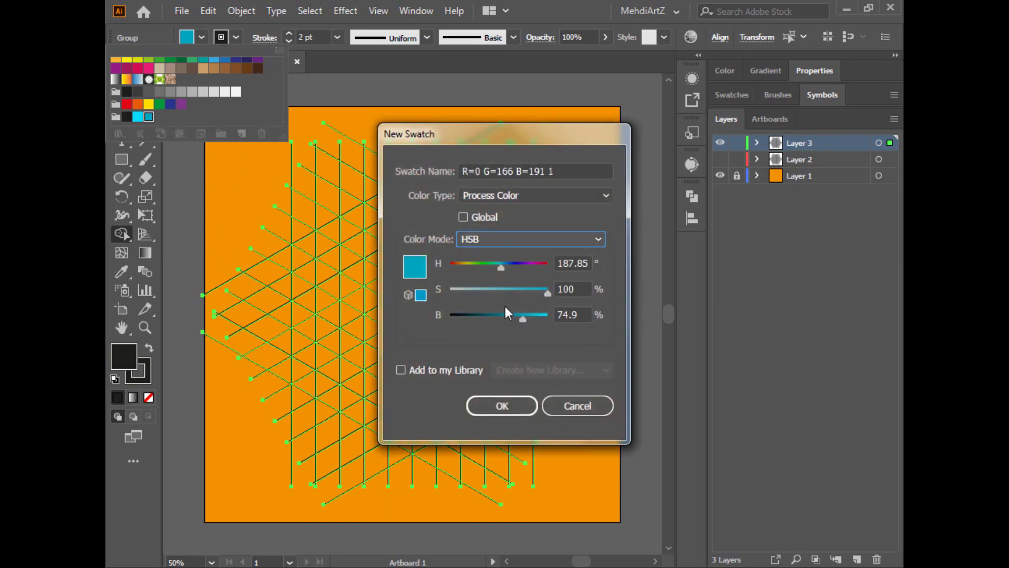
pyautogui.moveTo(525, 318); pyautogui.dragTo(491, 317)
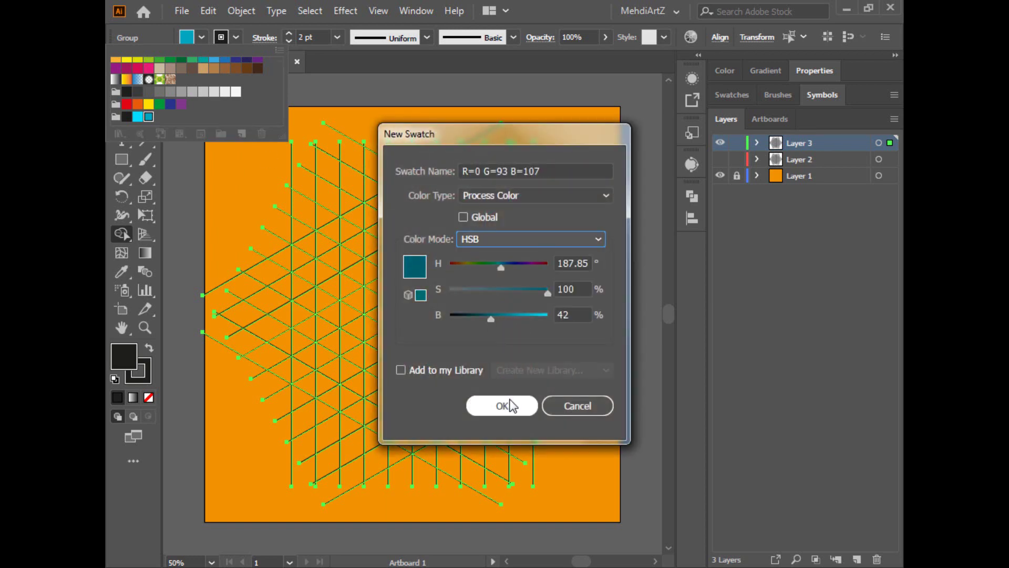
pyautogui.click(506, 405)
pyautogui.click(254, 117)
pyautogui.click(637, 193)
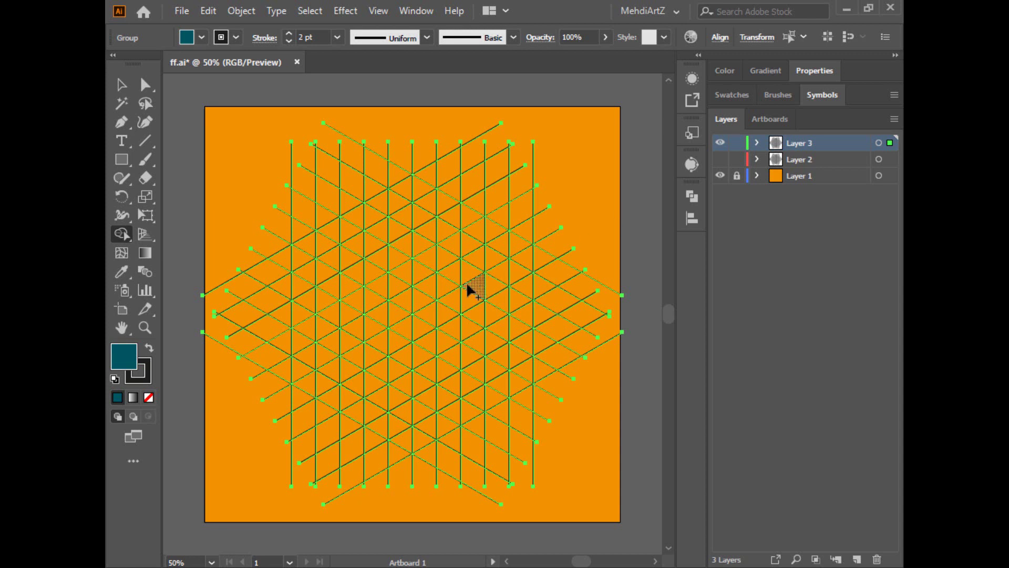
# - Merge grid cells near the centre with Shape Builder into a cube's right face in dark teal and left face in medium teal
pyautogui.click(421, 298)
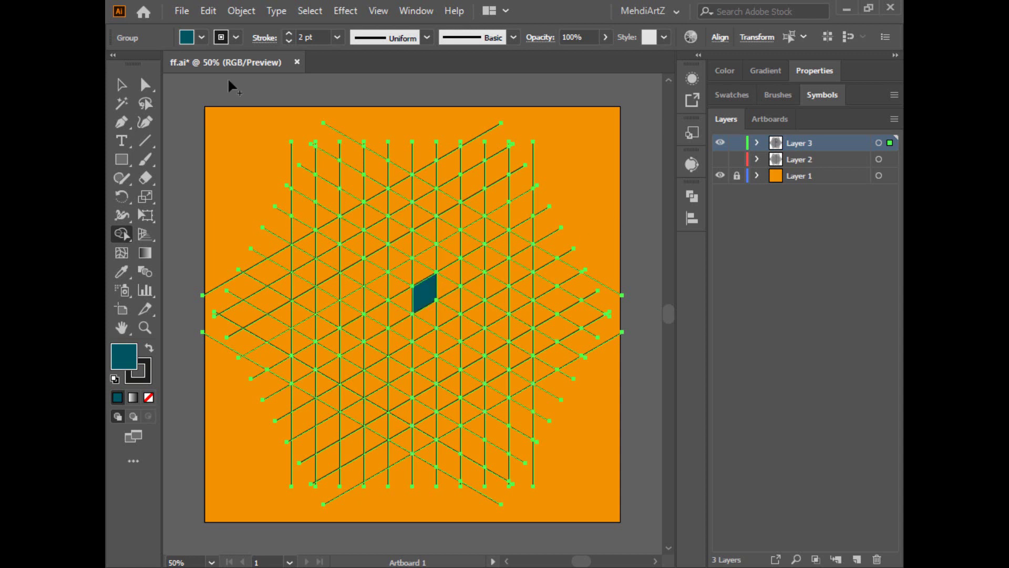
pyautogui.click(186, 38)
pyautogui.click(181, 144)
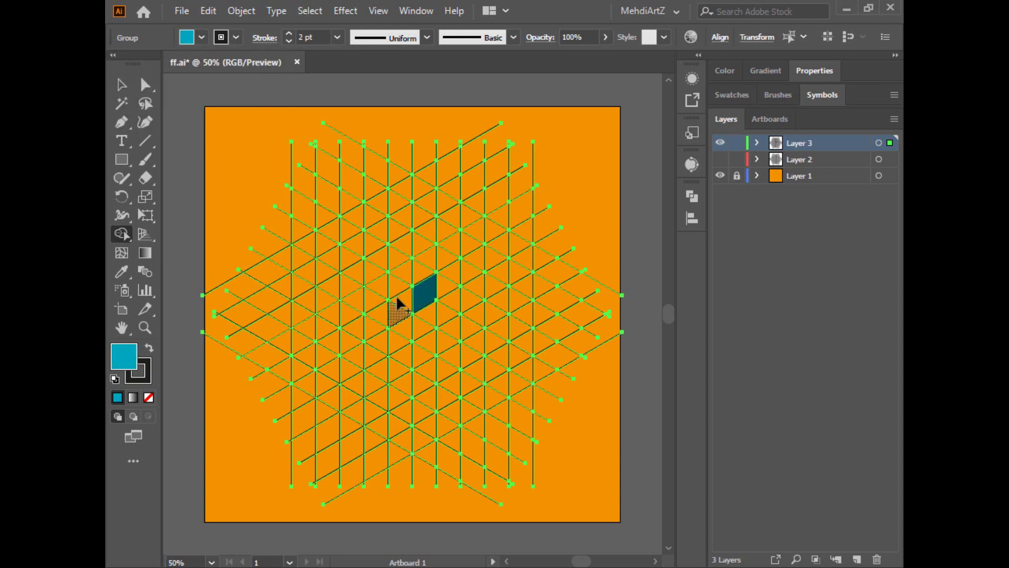
pyautogui.click(407, 307)
# - Try to merge the cells above the two side faces into the cube's top face in bright cyan, and deselect the grid
pyautogui.click(186, 38)
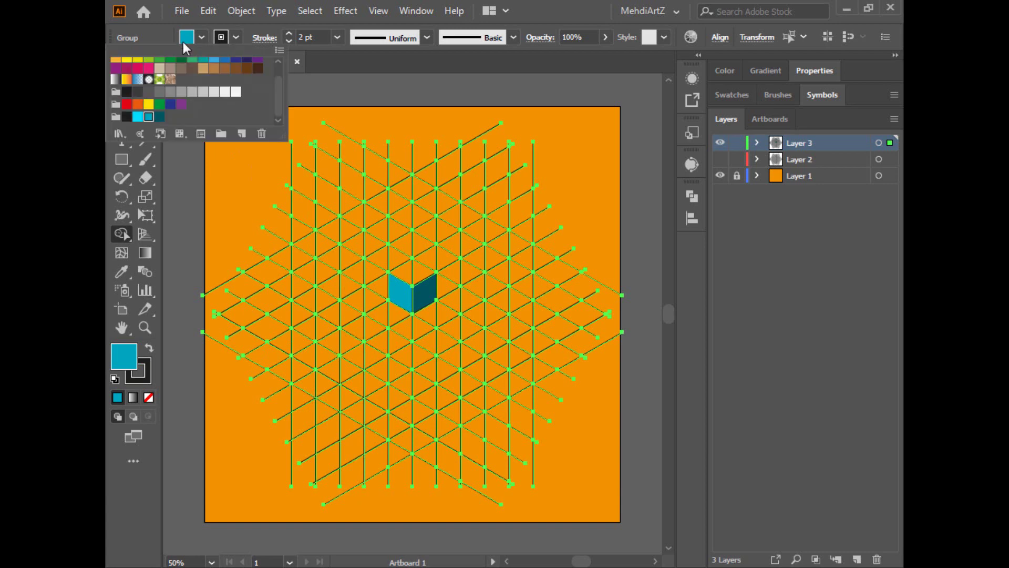
pyautogui.click(138, 125)
pyautogui.click(412, 272)
pyautogui.press('v')
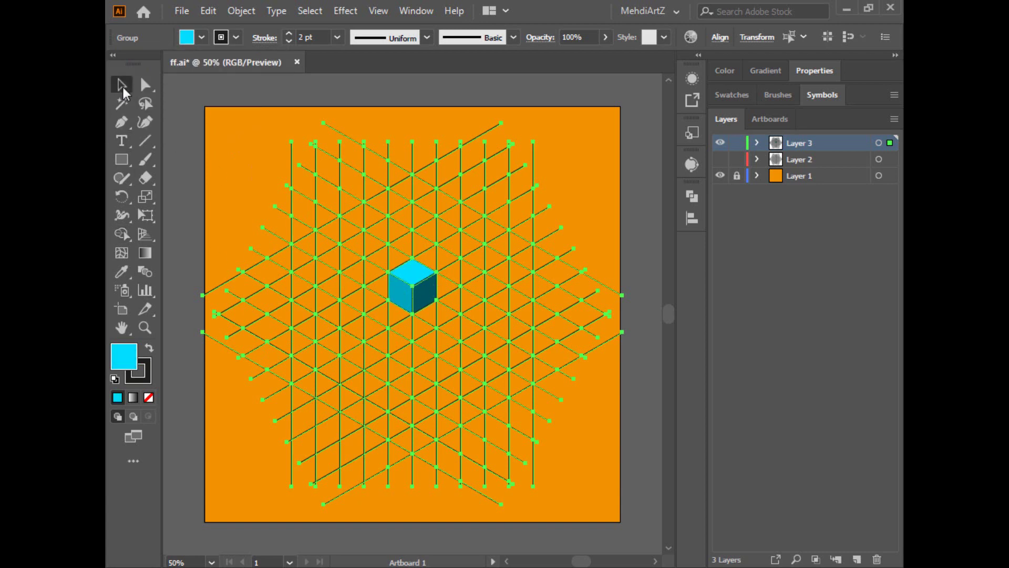
pyautogui.click(169, 106)
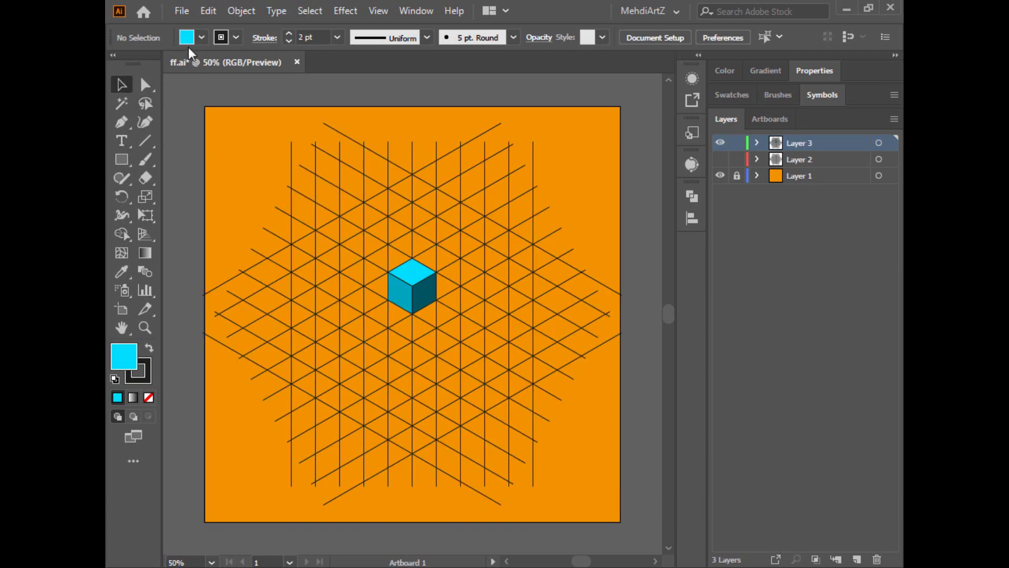
# - Select the grid and fill the cube's top face above the two side faces in bright cyan with Shape Builder
pyautogui.hotkey('ctrl', 'a')
pyautogui.click(122, 234)
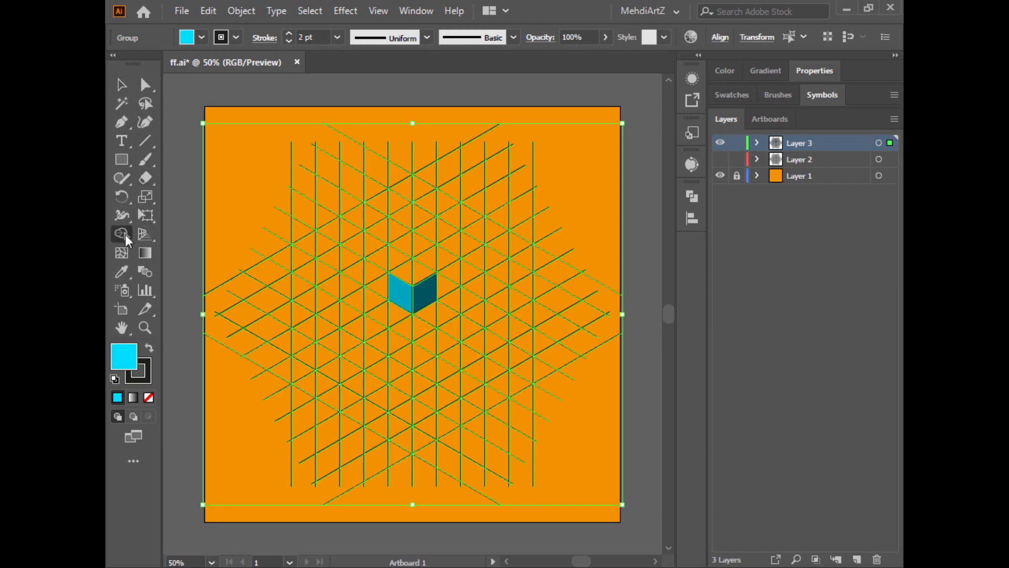
pyautogui.click(416, 274)
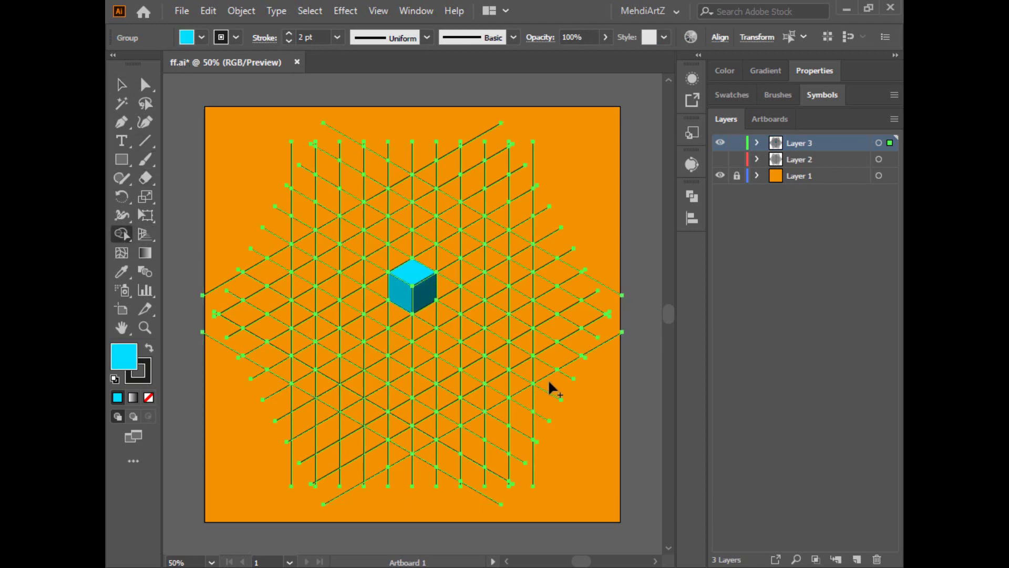
# - Build a second cube lower right of the first, with bright cyan right face, medium teal top face and dark teal left face
pyautogui.click(493, 372)
pyautogui.click(188, 38)
pyautogui.click(149, 116)
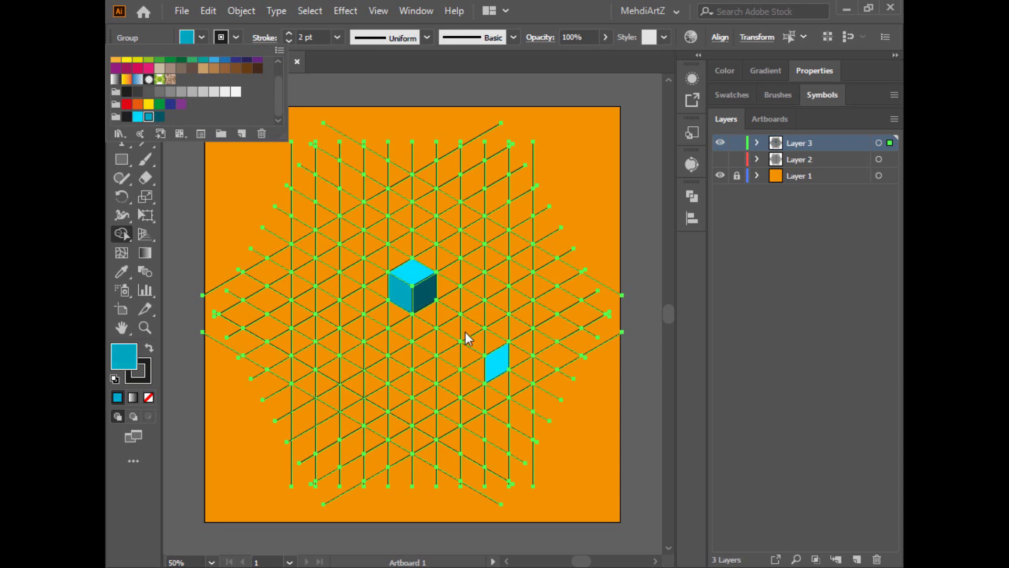
pyautogui.click(470, 340)
pyautogui.click(484, 342)
pyautogui.click(187, 37)
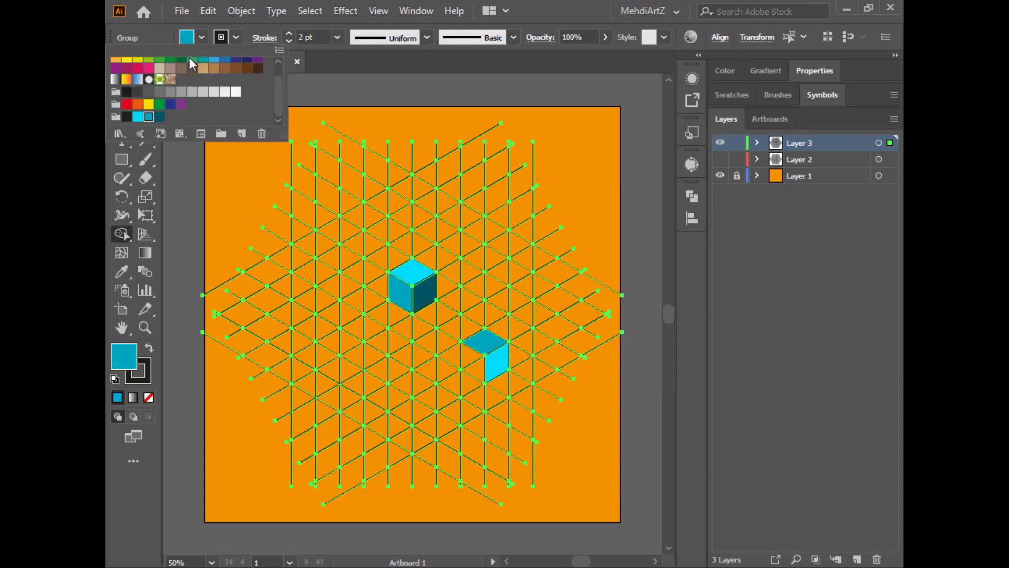
pyautogui.click(159, 116)
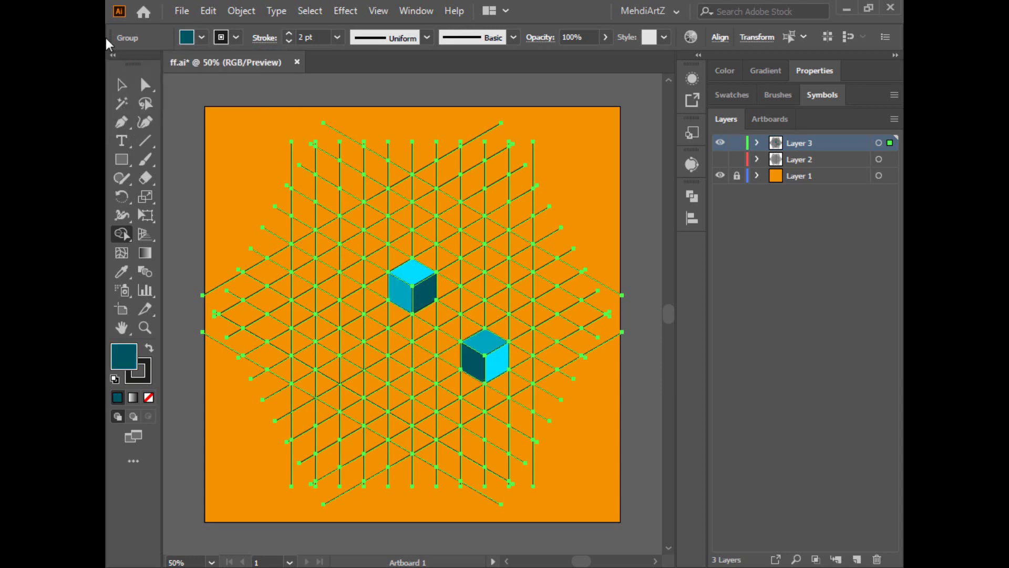
# - Deselect the artwork and undo the Shape Builder fills of both cubes back to the bare line grid
pyautogui.press('v')
pyautogui.click(206, 86)
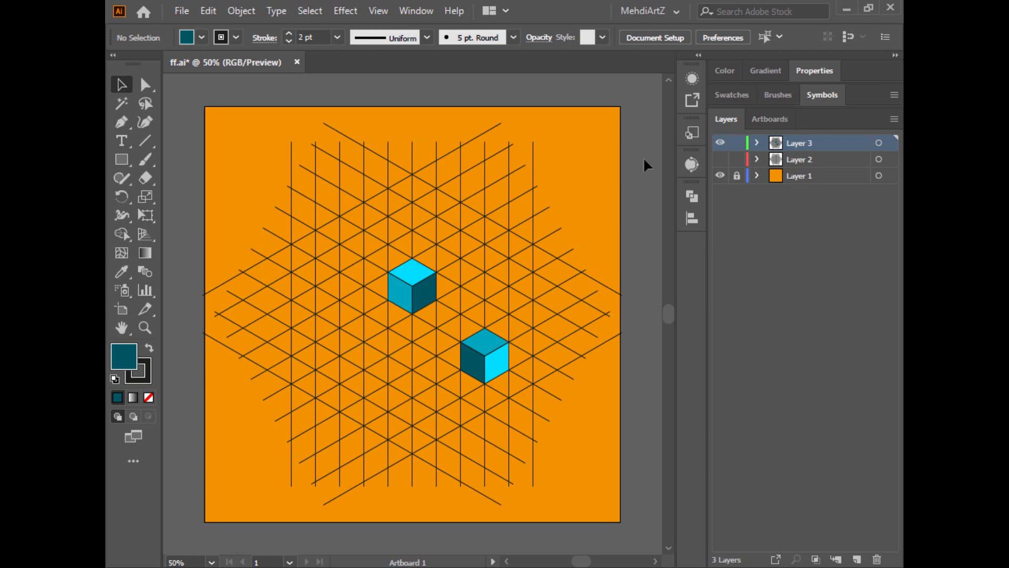
pyautogui.hotkey('ctrl', 'z')
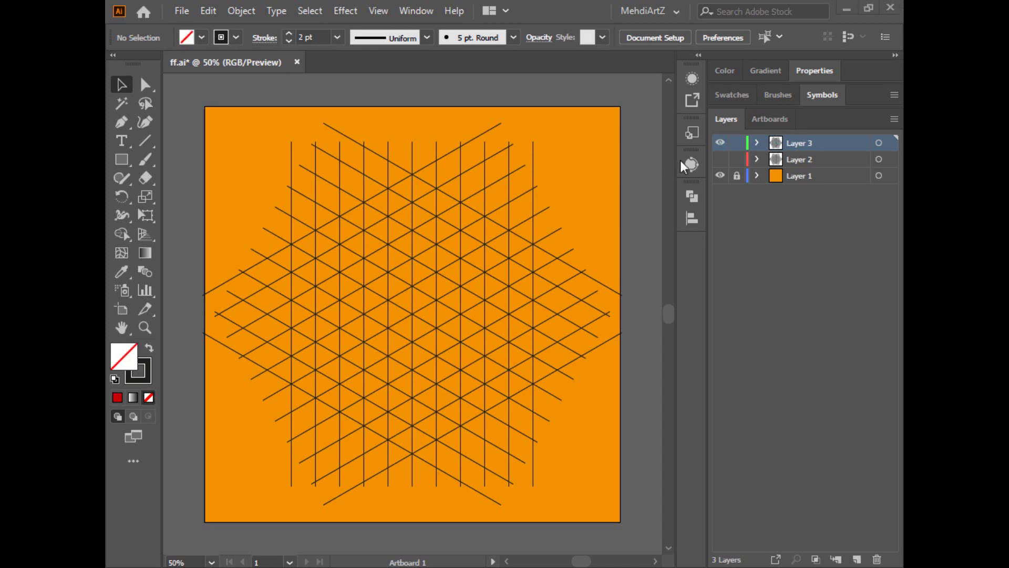
# - Select Layer 3's grid for Shape Builder and set the fill to red with hue 0°, saturation 100% and brightness 80%
pyautogui.click(894, 142)
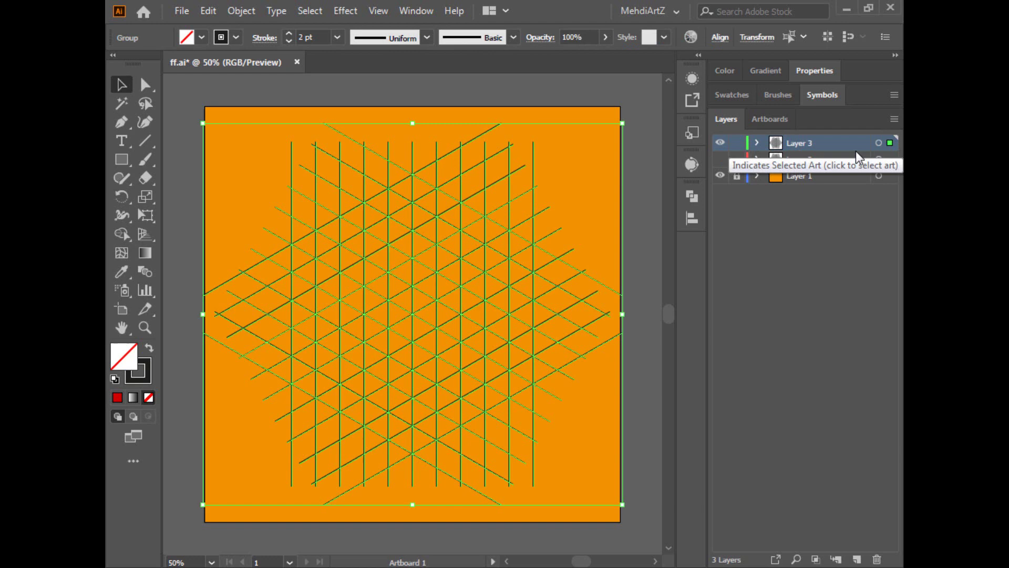
pyautogui.click(116, 235)
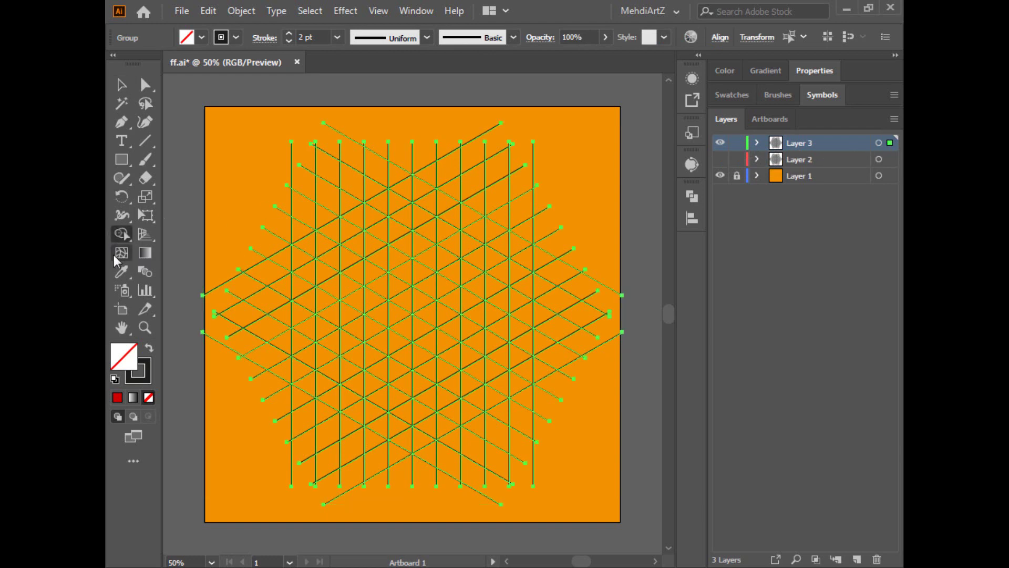
pyautogui.doubleClick(123, 361)
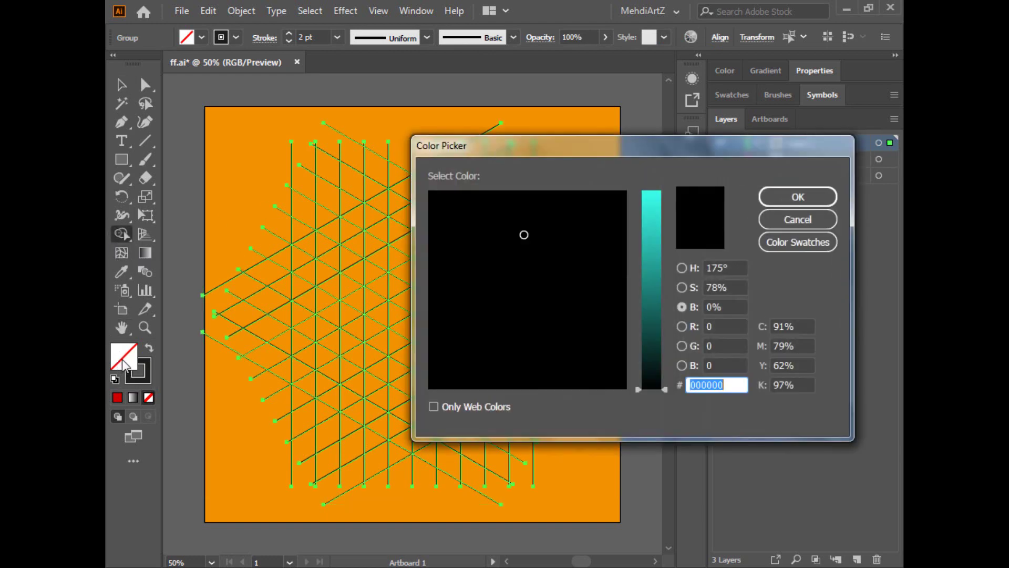
pyautogui.moveTo(467, 248); pyautogui.dragTo(428, 186)
pyautogui.moveTo(668, 253); pyautogui.dragTo(656, 182)
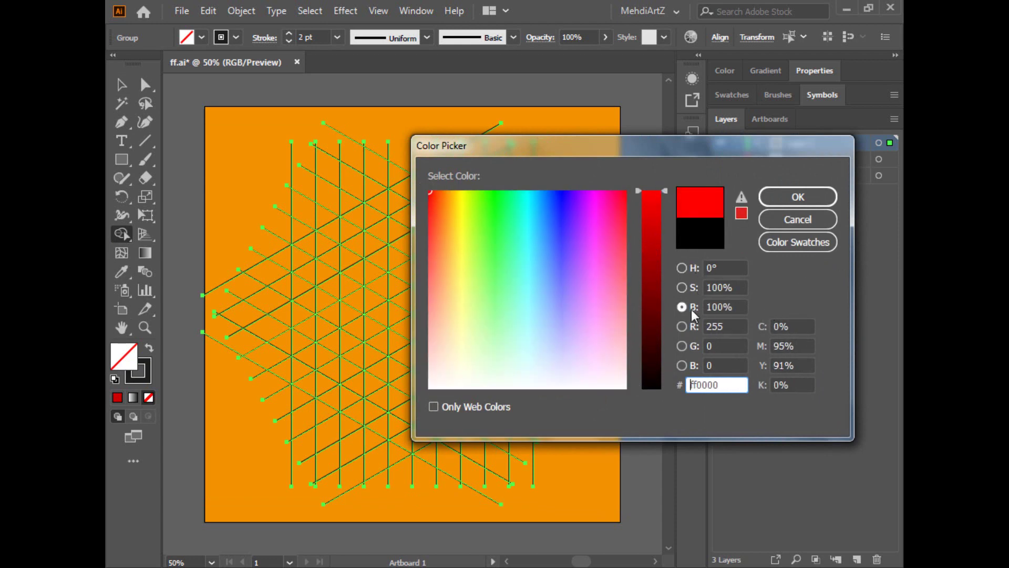
pyautogui.click(728, 307)
pyautogui.write('80')
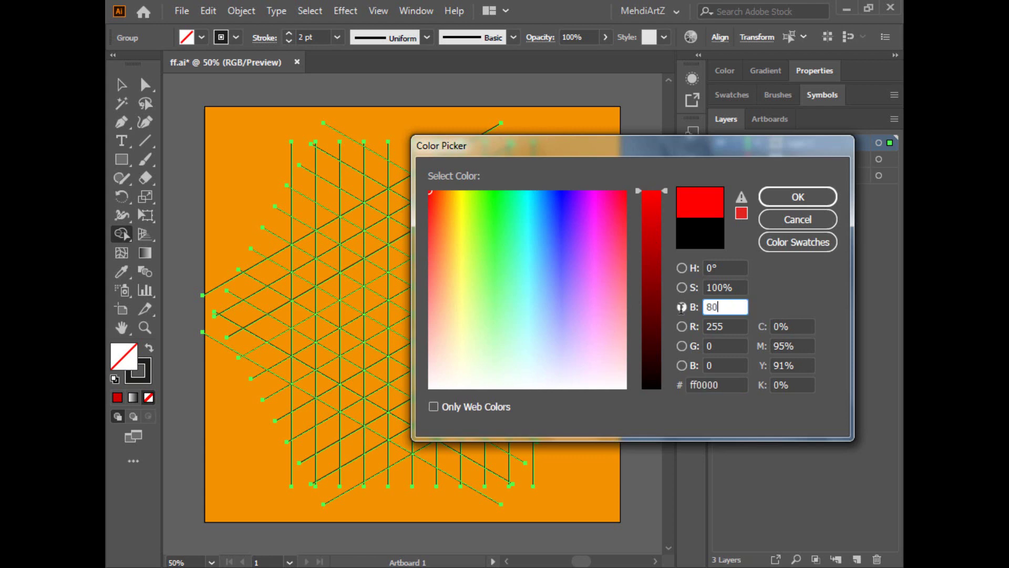
pyautogui.click(797, 198)
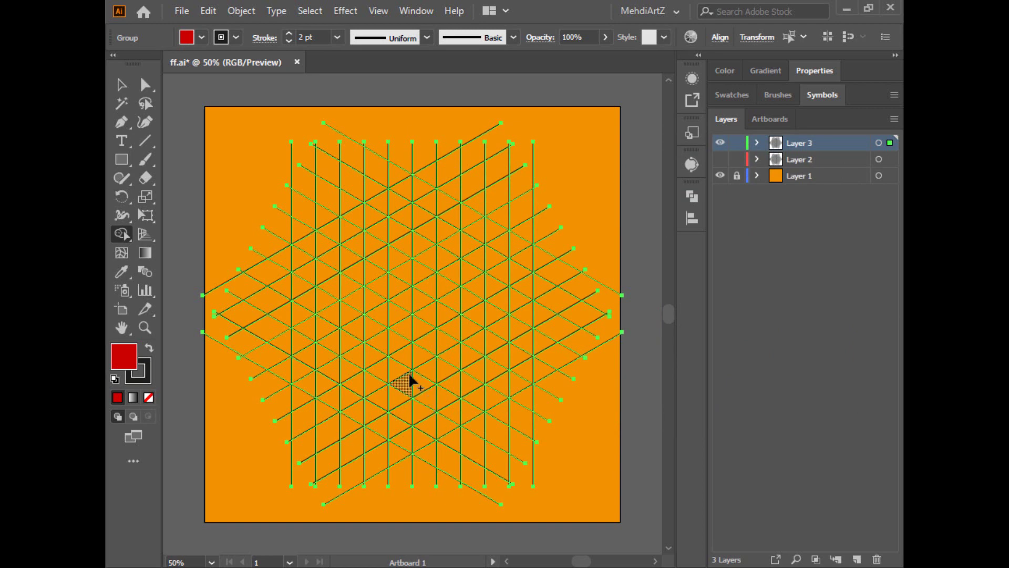
# - Merge grid cells around the centre with Shape Builder into the red top face of an isometric letter E with three parallel arms
pyautogui.moveTo(410, 387)
pyautogui.mouseDown()
pyautogui.moveTo(314, 327)
pyautogui.moveTo(410, 269)
pyautogui.moveTo(432, 281)
pyautogui.mouseUp()
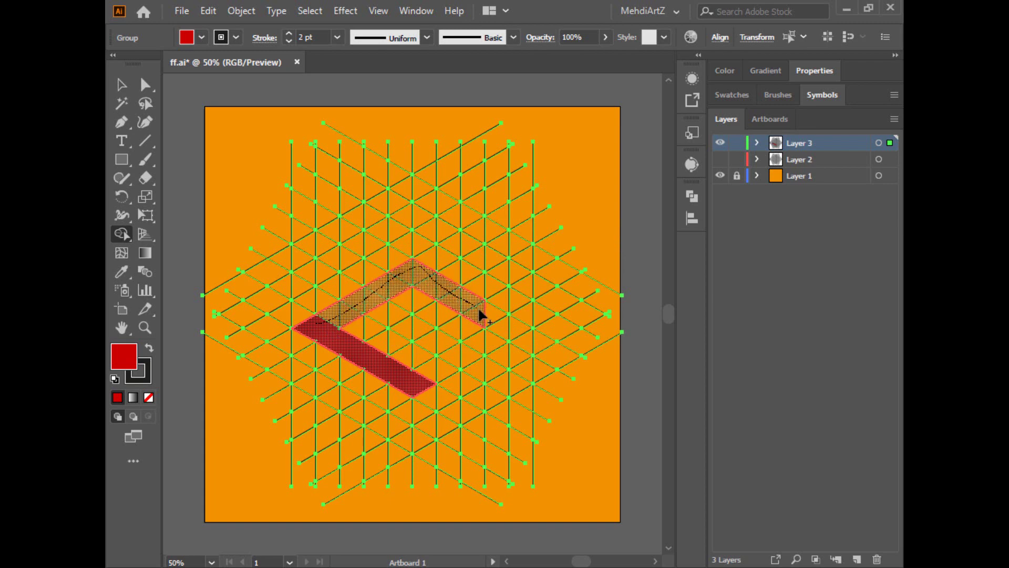
pyautogui.moveTo(480, 314); pyautogui.dragTo(517, 336)
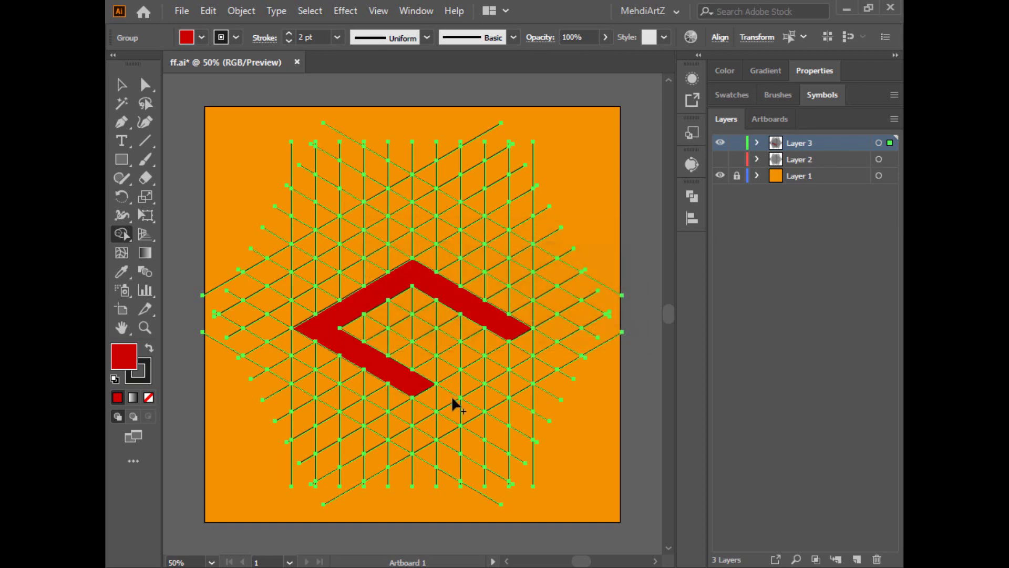
pyautogui.moveTo(380, 303); pyautogui.dragTo(467, 353)
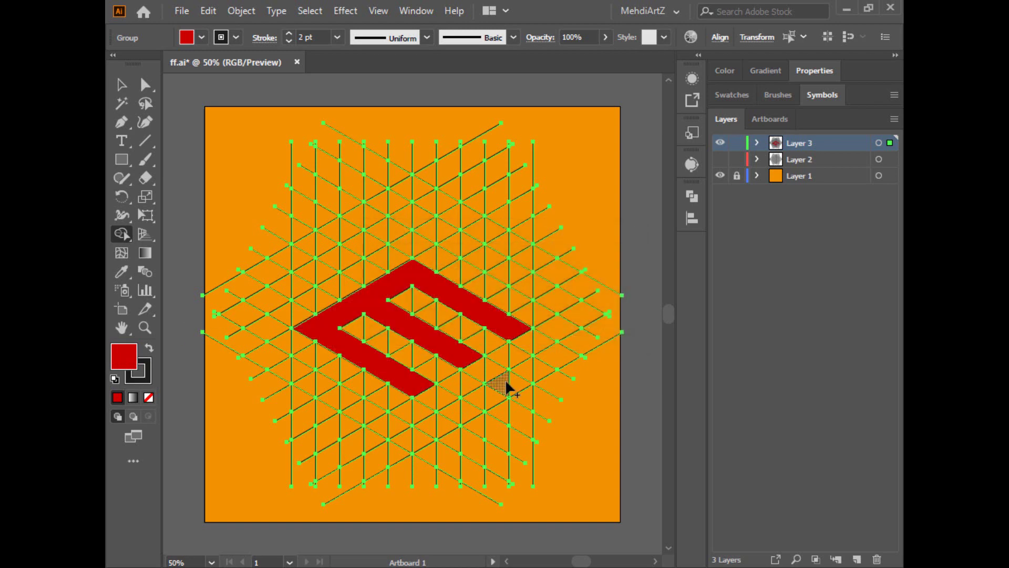
# - Raise the fill to bright red and colour the end faces of the three arms and the two inner notch faces with Shape Builder
pyautogui.doubleClick(125, 359)
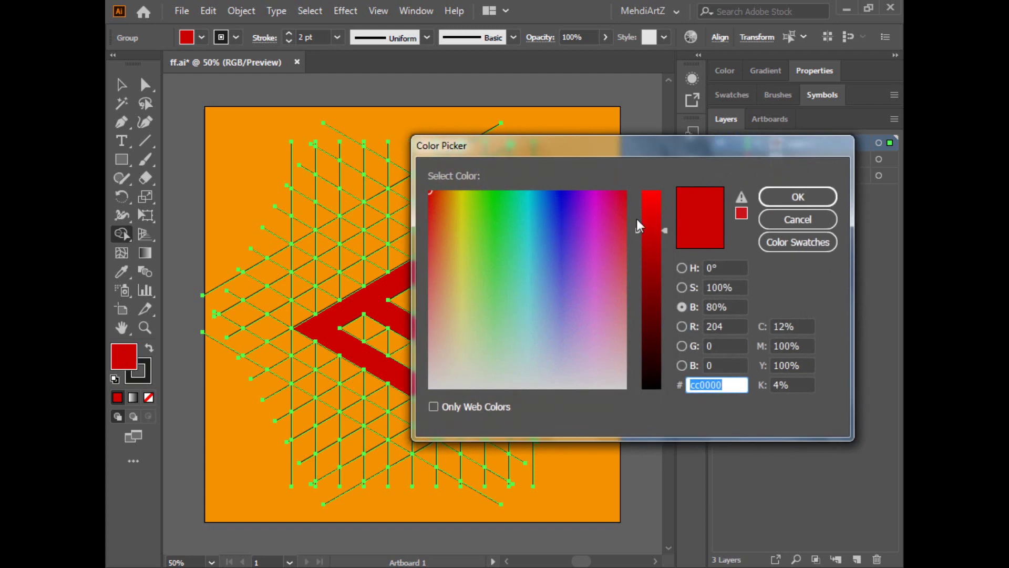
pyautogui.moveTo(652, 221); pyautogui.dragTo(666, 172)
pyautogui.click(797, 197)
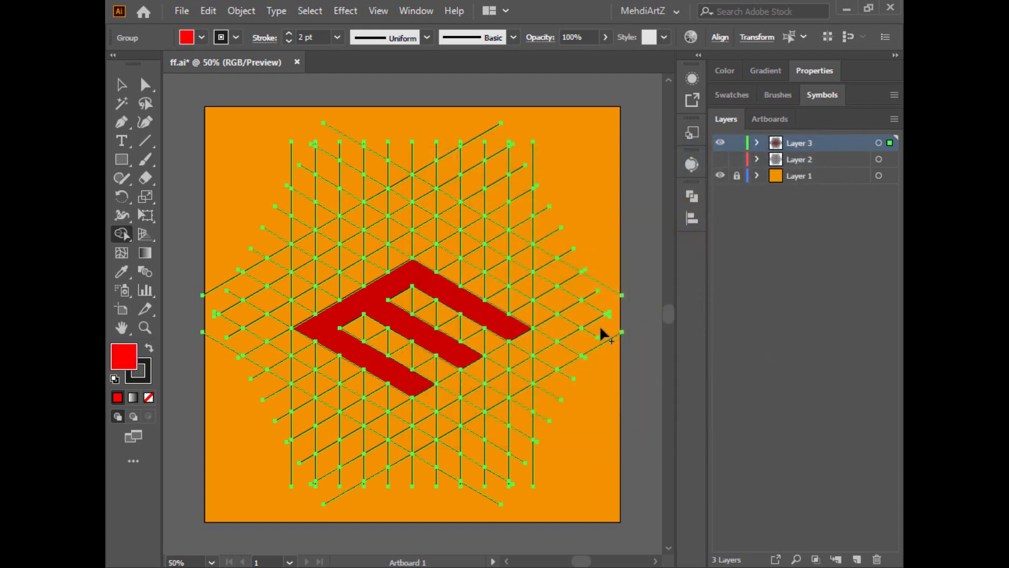
pyautogui.click(519, 353)
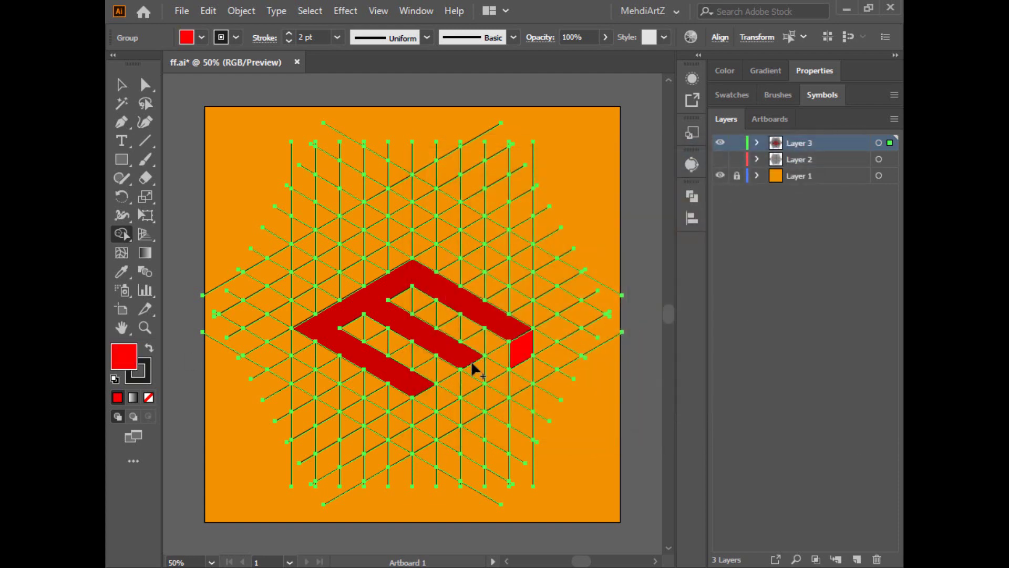
pyautogui.moveTo(471, 373); pyautogui.dragTo(423, 412)
pyautogui.hotkey('ctrl', 'z')
pyautogui.click(359, 337)
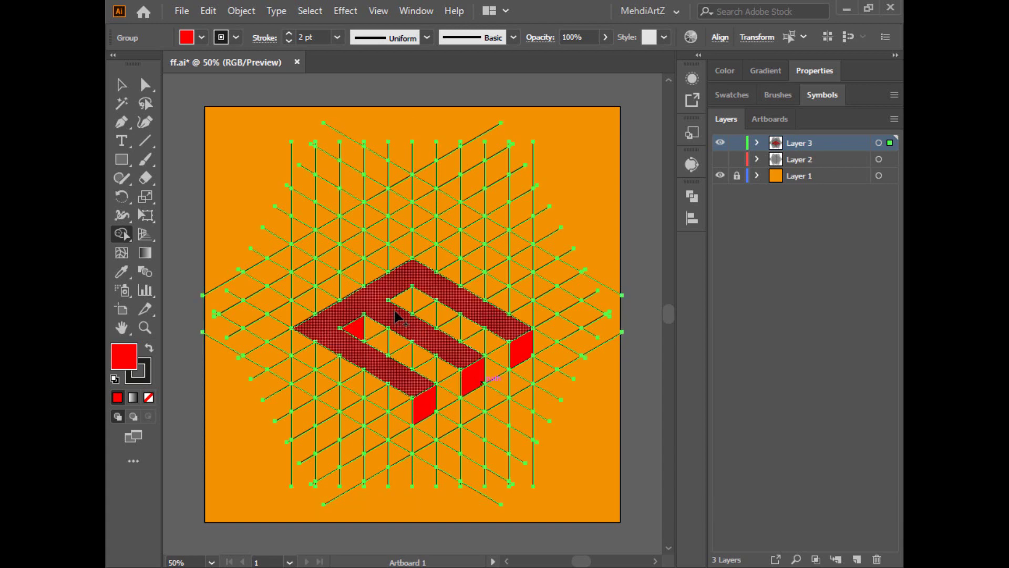
pyautogui.click(406, 303)
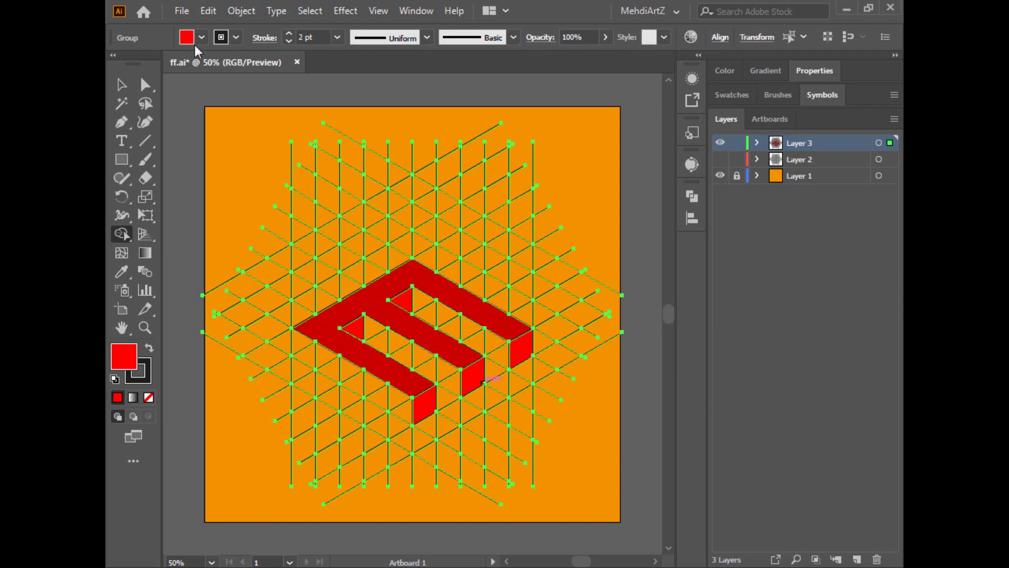
# - Set the fill to dark red at 42% brightness (6b0000), merge the cells below each arm into long side faces, and deselect
pyautogui.click(187, 36)
pyautogui.doubleClick(114, 351)
pyautogui.click(651, 301)
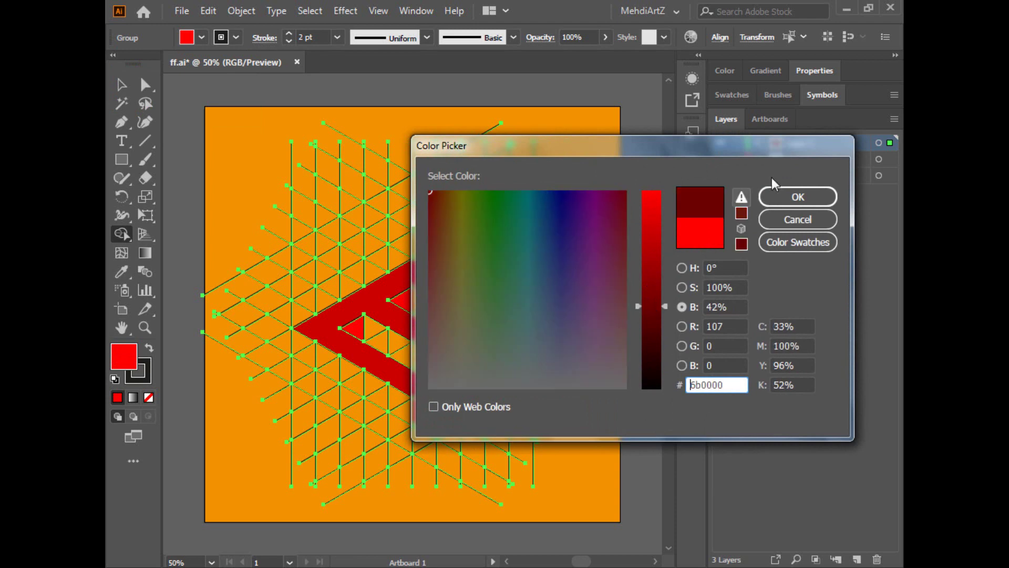
pyautogui.click(793, 195)
pyautogui.moveTo(424, 305); pyautogui.dragTo(501, 348)
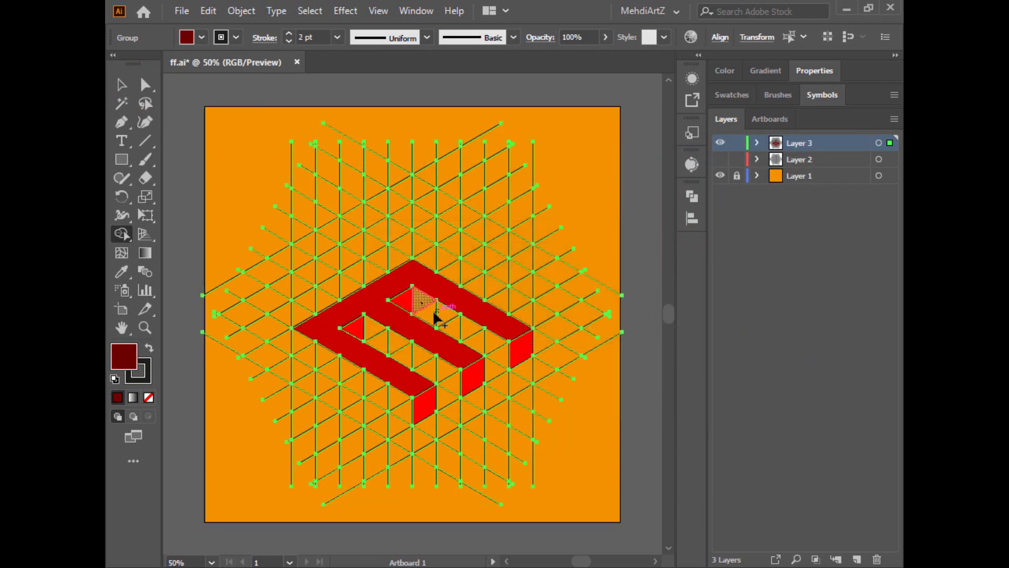
pyautogui.moveTo(435, 318)
pyautogui.mouseDown()
pyautogui.moveTo(487, 338)
pyautogui.moveTo(510, 363)
pyautogui.mouseUp()
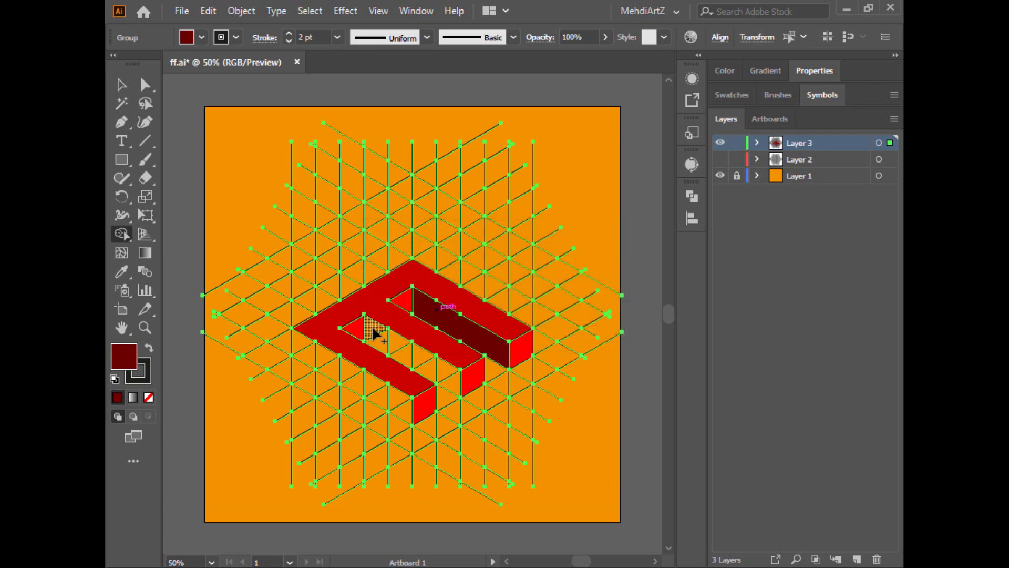
pyautogui.moveTo(373, 330); pyautogui.dragTo(453, 375)
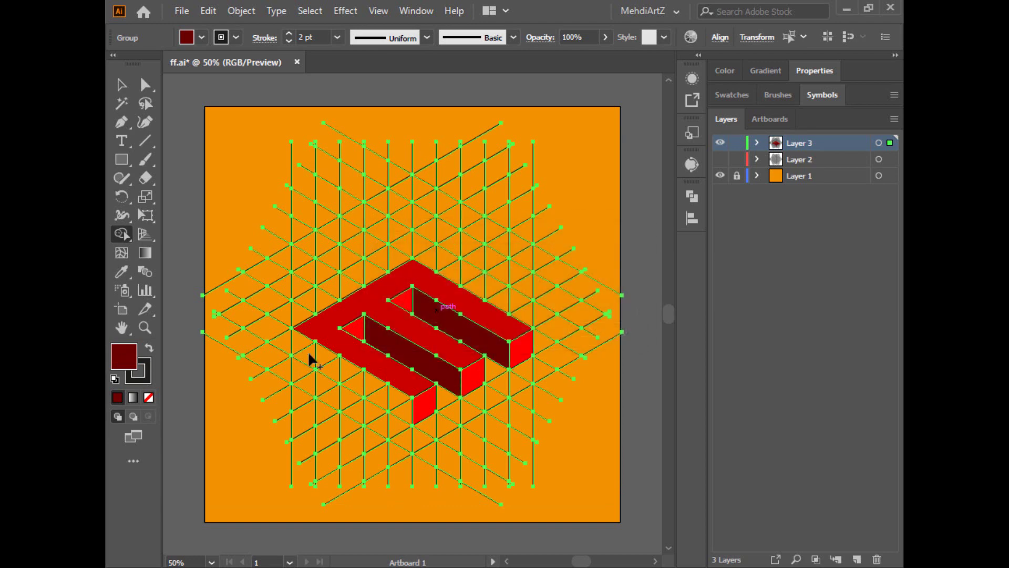
pyautogui.moveTo(366, 386)
pyautogui.mouseDown()
pyautogui.moveTo(401, 408)
pyautogui.moveTo(392, 406)
pyautogui.mouseUp()
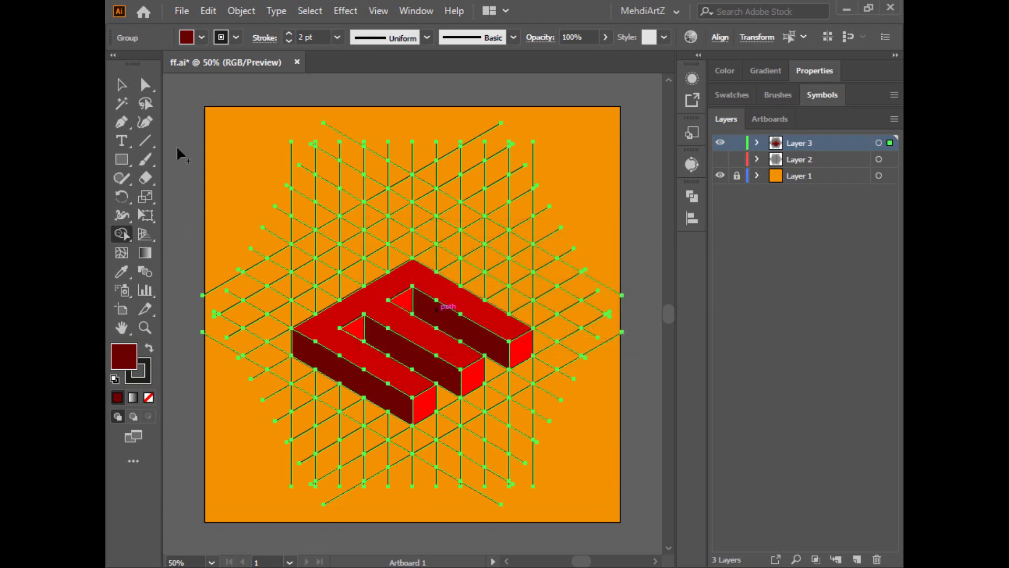
pyautogui.click(118, 85)
pyautogui.click(646, 311)
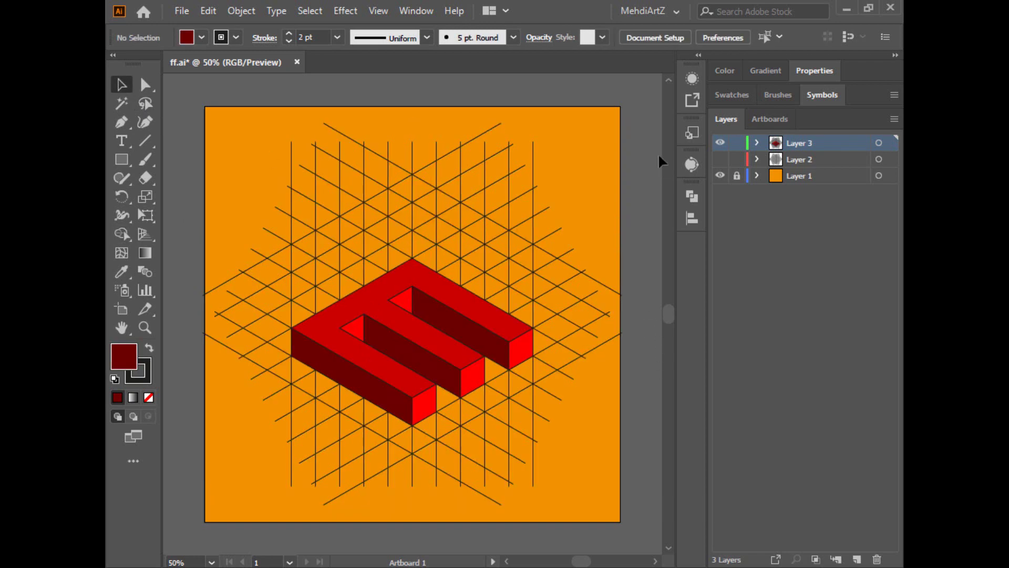
# - Ungroup the grid and letter artwork, and reselect everything to check whether any grouping remains
pyautogui.moveTo(615, 101); pyautogui.dragTo(239, 524)
pyautogui.rightClick(384, 317)
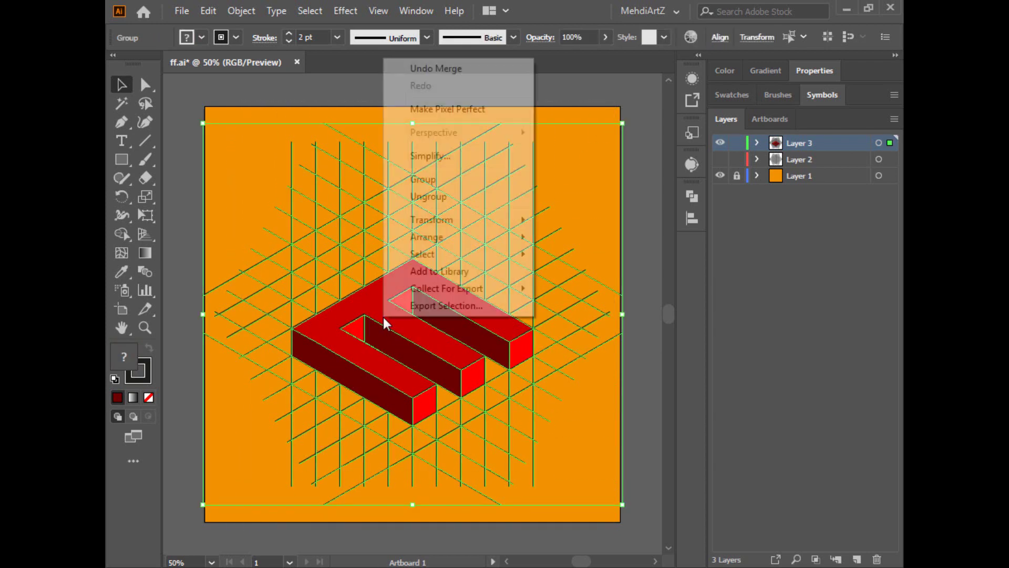
pyautogui.click(426, 197)
pyautogui.click(419, 106)
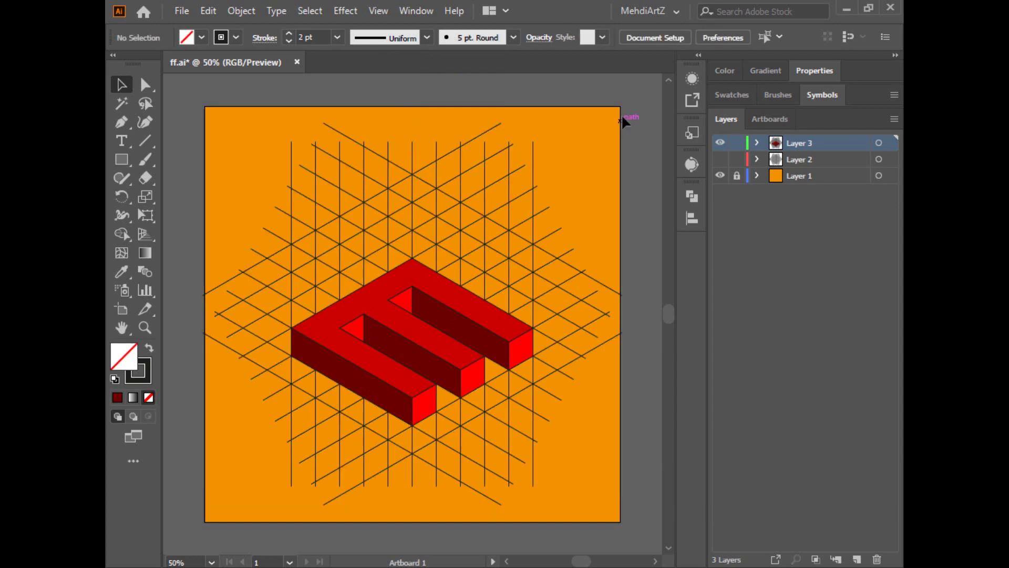
pyautogui.moveTo(622, 121); pyautogui.dragTo(187, 497)
pyautogui.rightClick(384, 344)
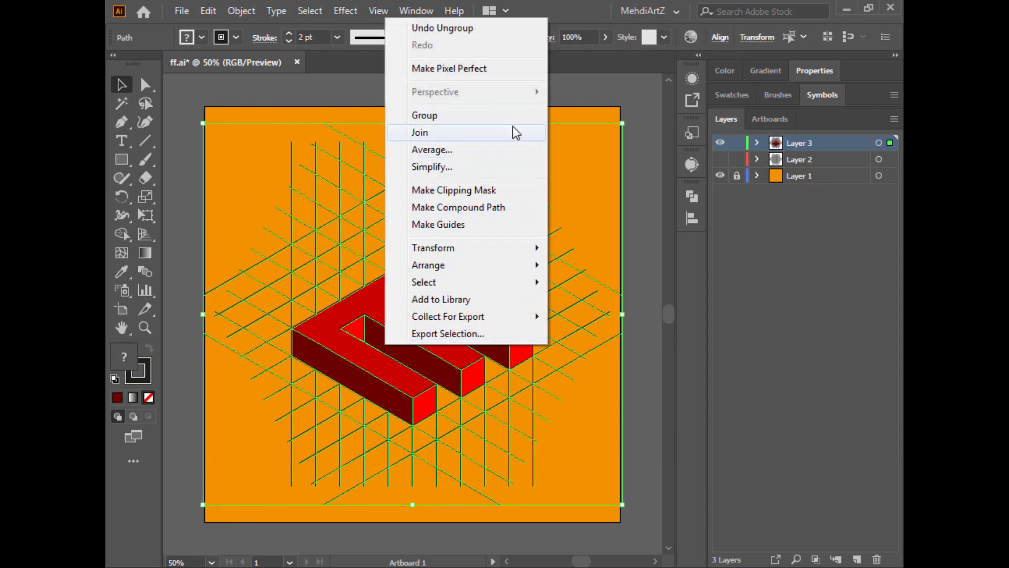
pyautogui.click(645, 87)
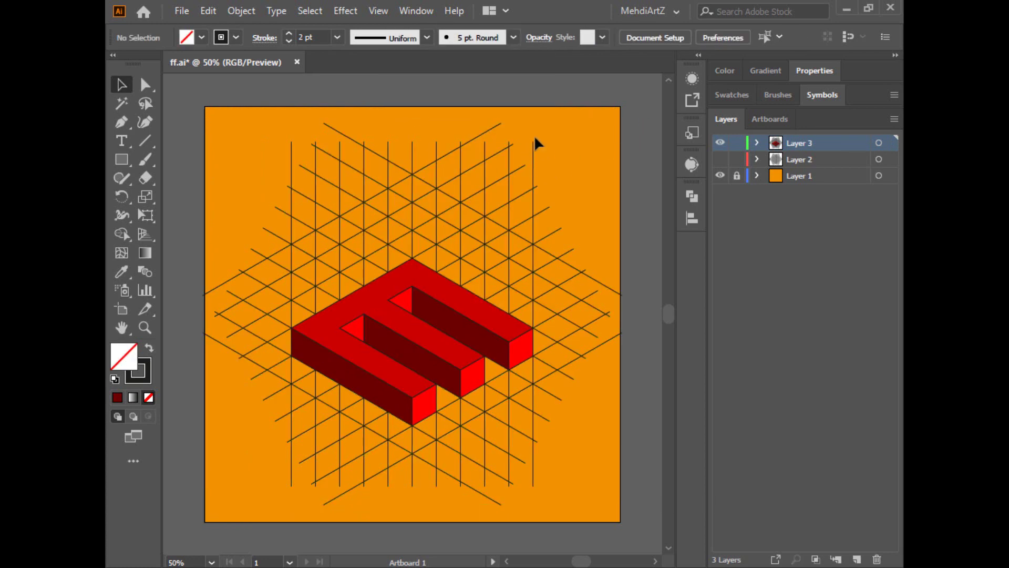
# - Select a leftover grid line, extend the selection to all objects with the same appearance, and delete them
pyautogui.moveTo(529, 147); pyautogui.dragTo(527, 150)
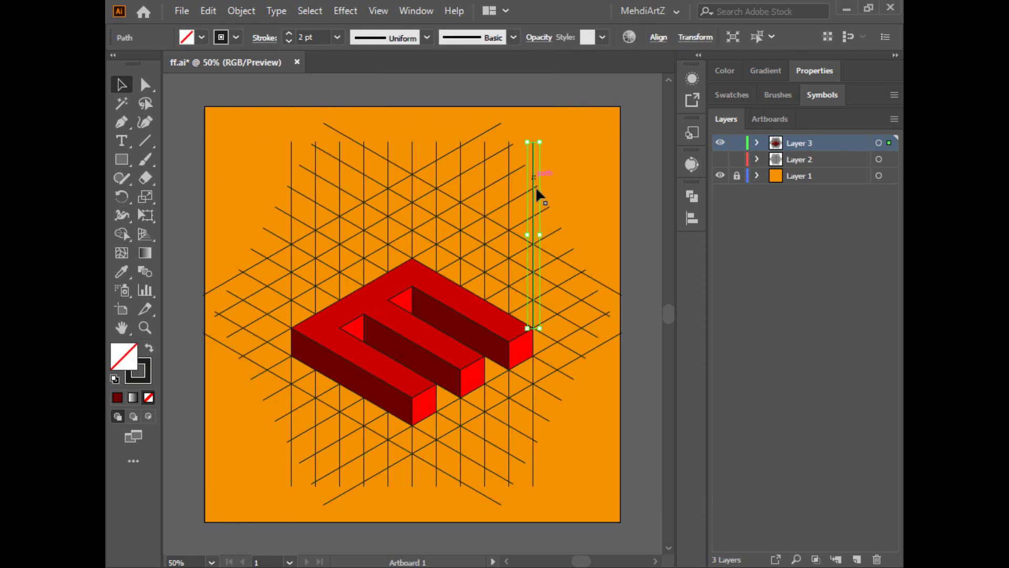
pyautogui.click(311, 11)
pyautogui.moveTo(355, 164)
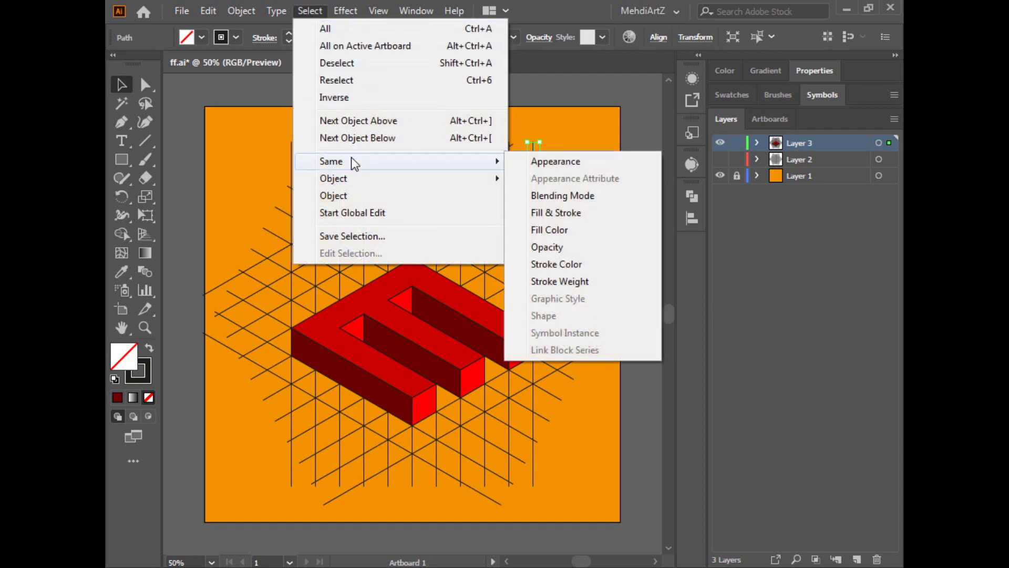
pyautogui.click(567, 165)
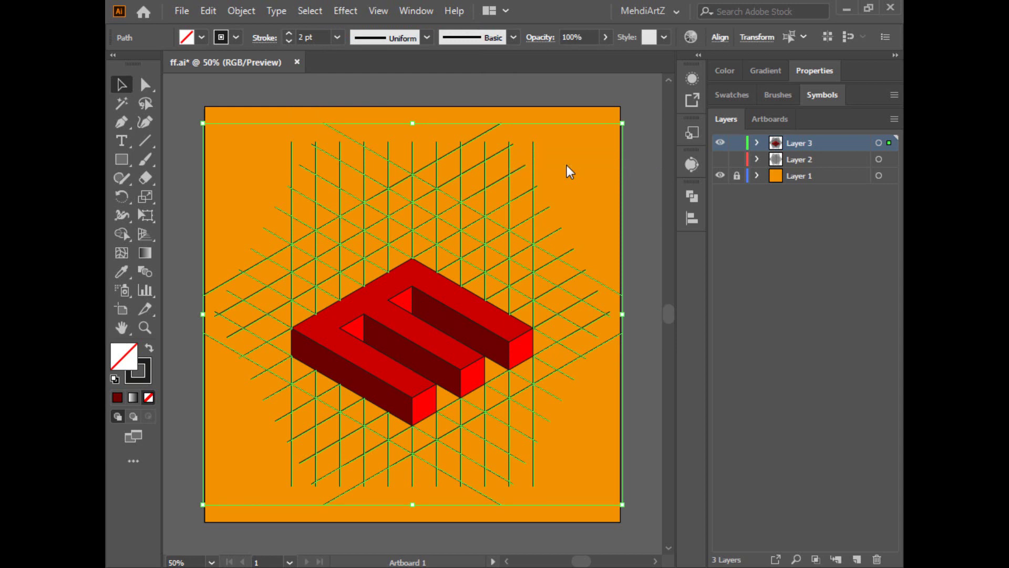
pyautogui.press('Delete')
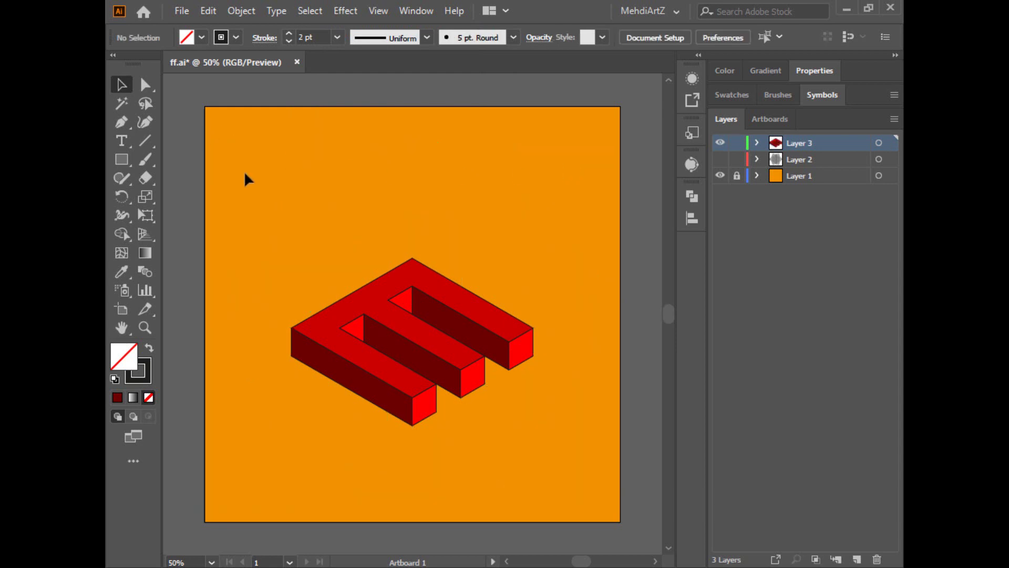
# - Group all pieces of the letter E, centre the group vertically on the artboard, and deselect it
pyautogui.moveTo(216, 156); pyautogui.dragTo(605, 482)
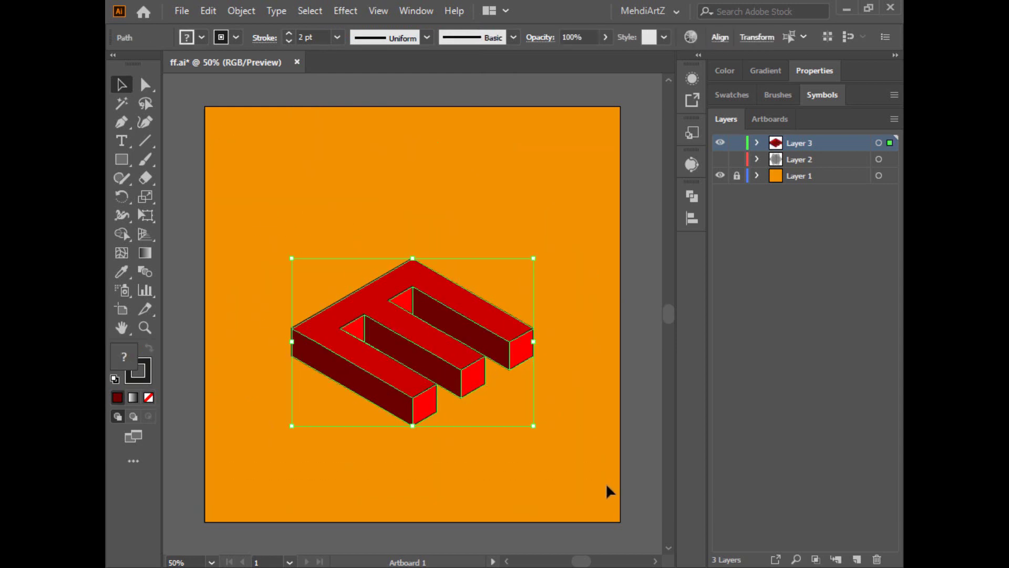
pyautogui.rightClick(446, 286)
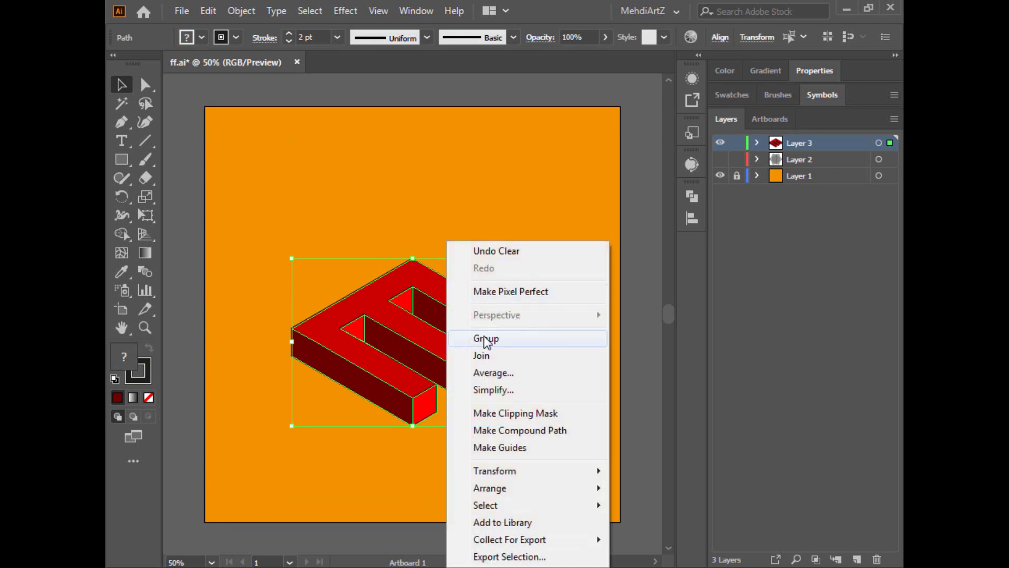
pyautogui.click(486, 339)
pyautogui.click(657, 38)
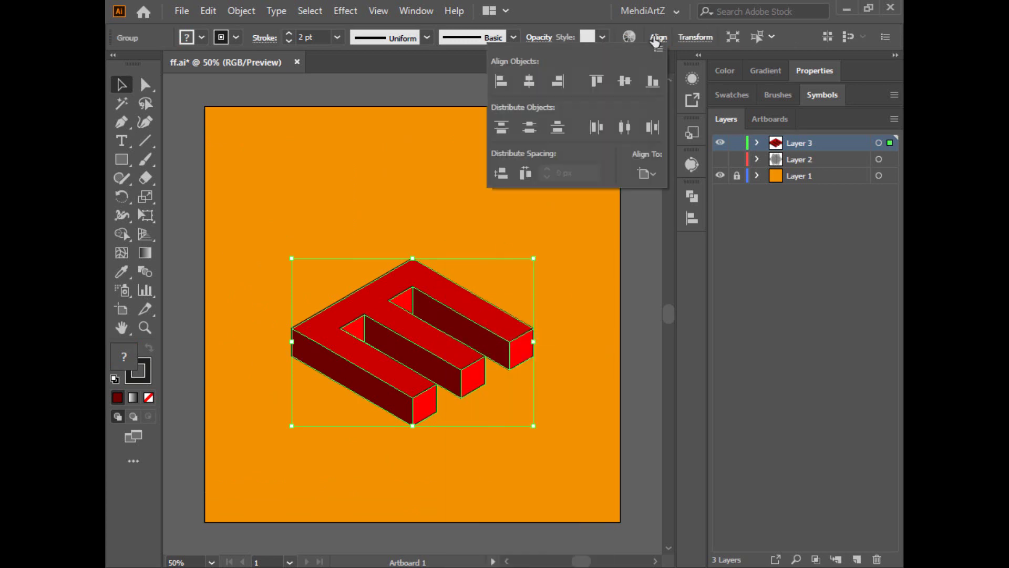
pyautogui.click(625, 82)
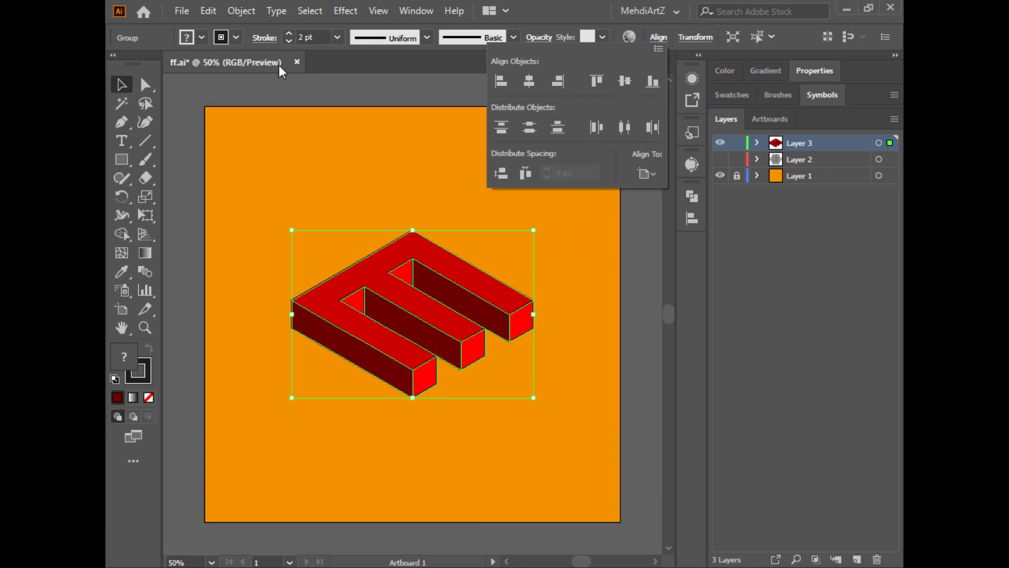
pyautogui.click(274, 79)
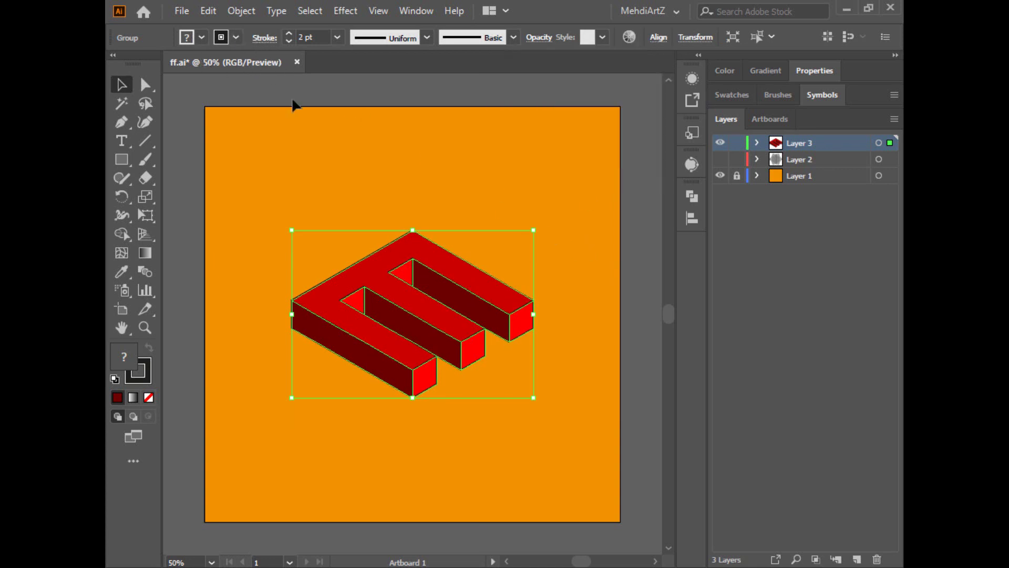
pyautogui.click(519, 144)
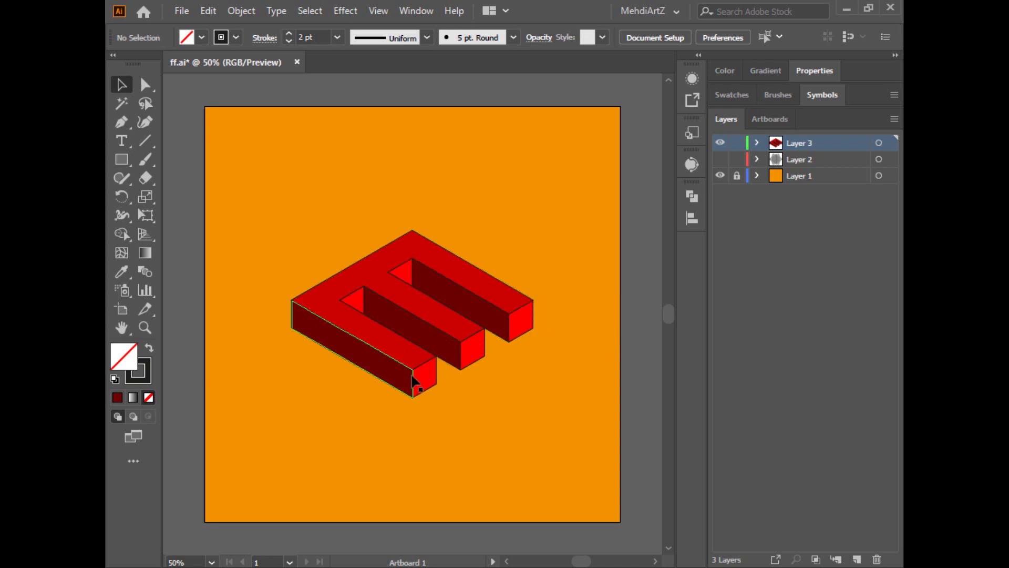
# - Inspect the stroke corners at the arm ends, and set the whole letter's strokes to round joins
pyautogui.scroll(6, 475, 391)
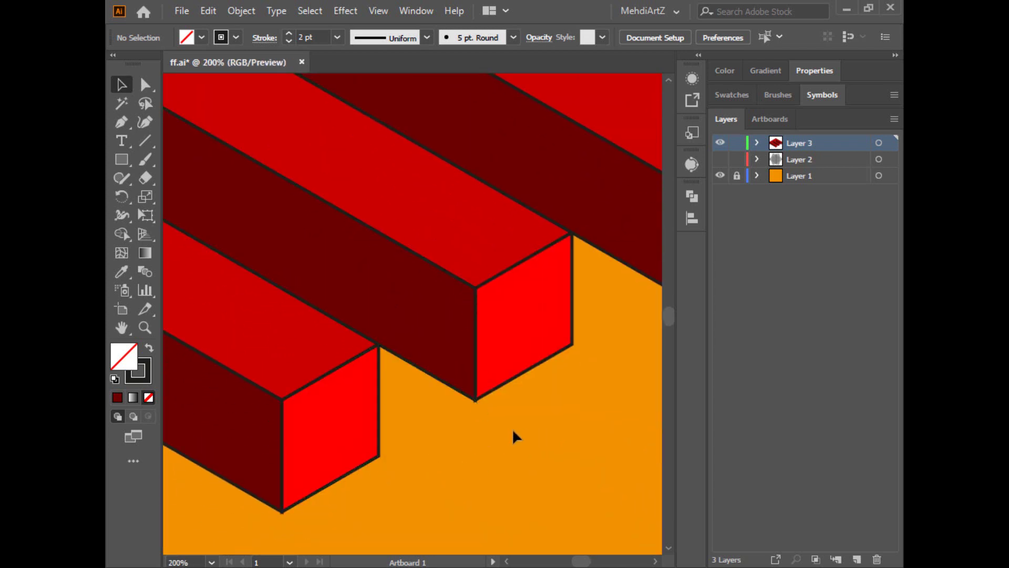
pyautogui.scroll(1, 552, 452)
pyautogui.moveTo(594, 473); pyautogui.dragTo(466, 348)
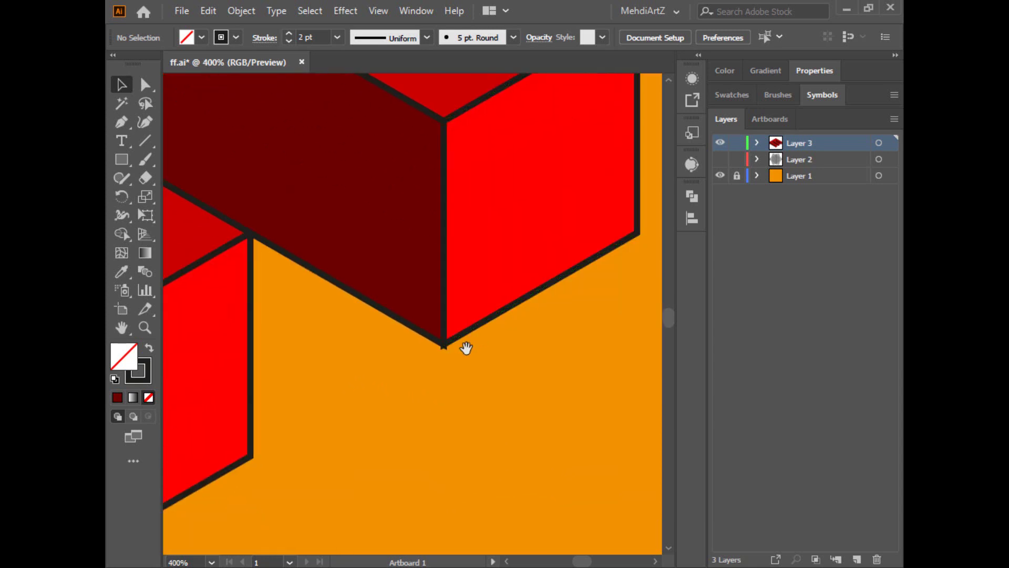
pyautogui.scroll(-3, 480, 405)
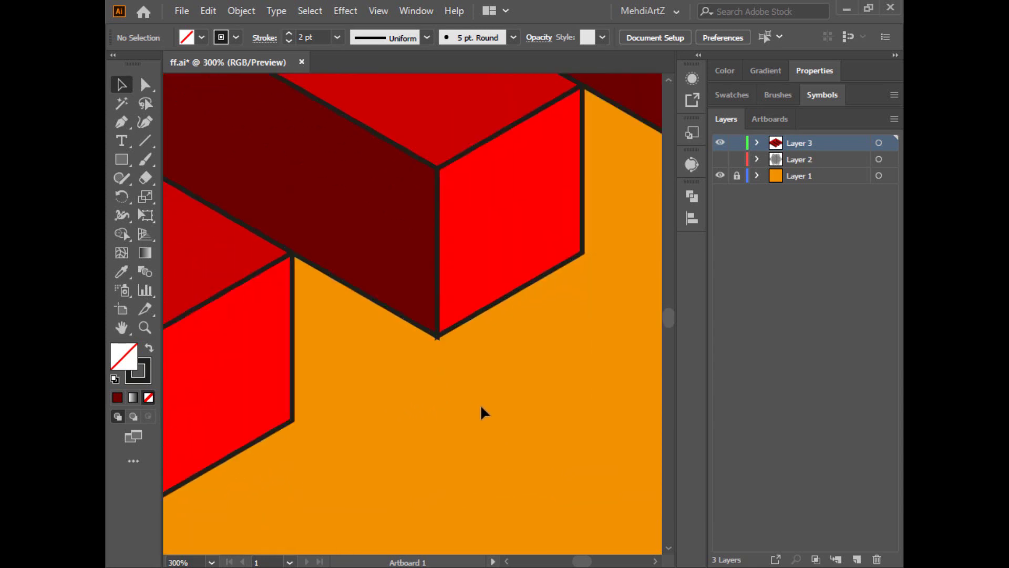
pyautogui.scroll(-1, 484, 404)
pyautogui.hotkey('ctrl', '0')
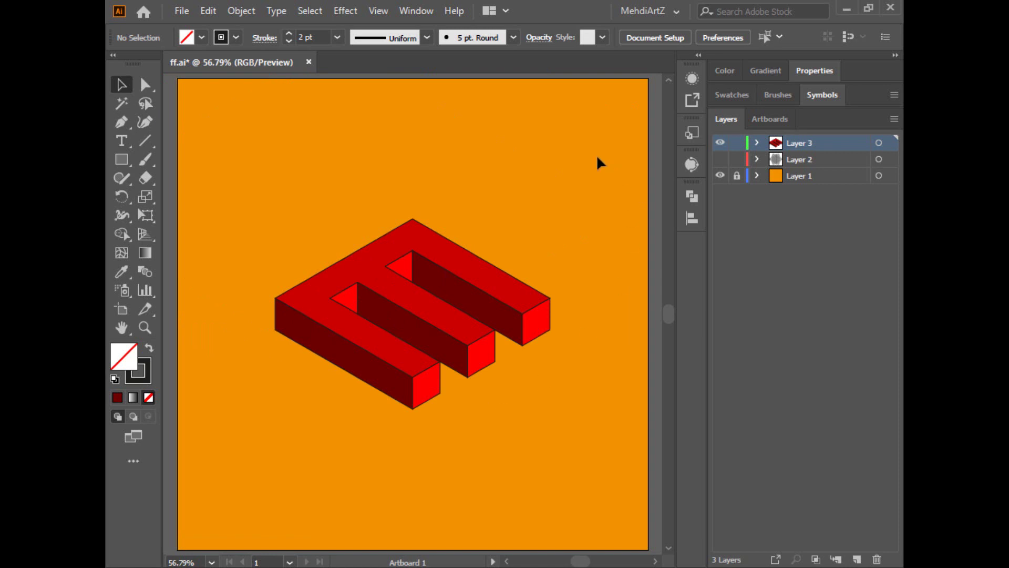
pyautogui.moveTo(604, 155); pyautogui.dragTo(273, 434)
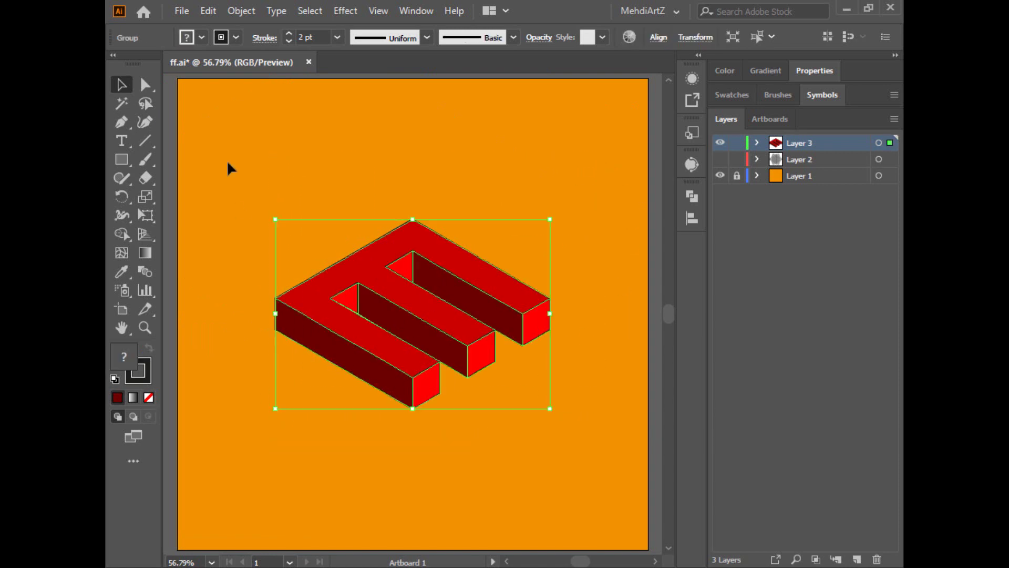
pyautogui.click(264, 38)
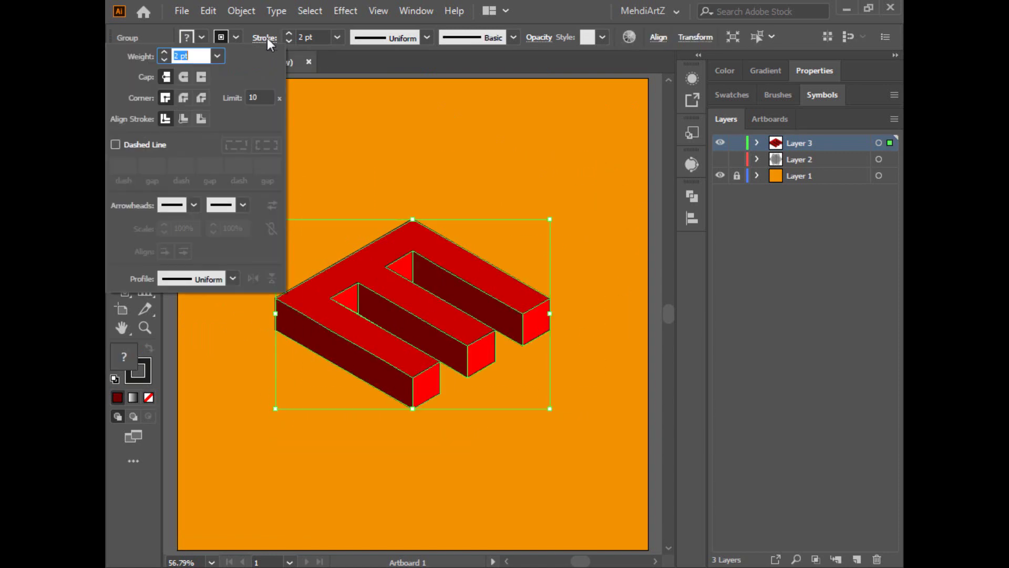
pyautogui.click(183, 100)
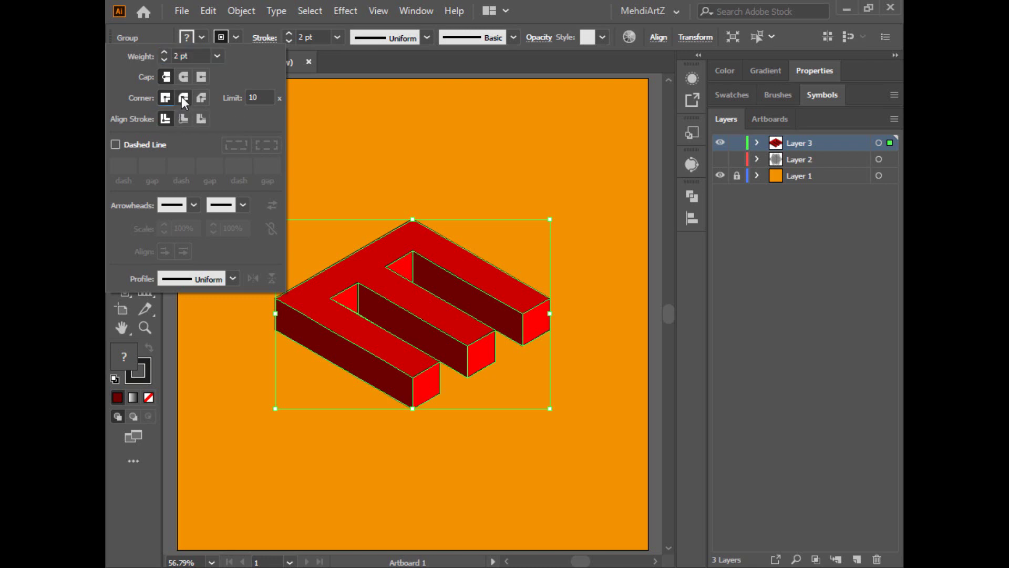
pyautogui.click(380, 123)
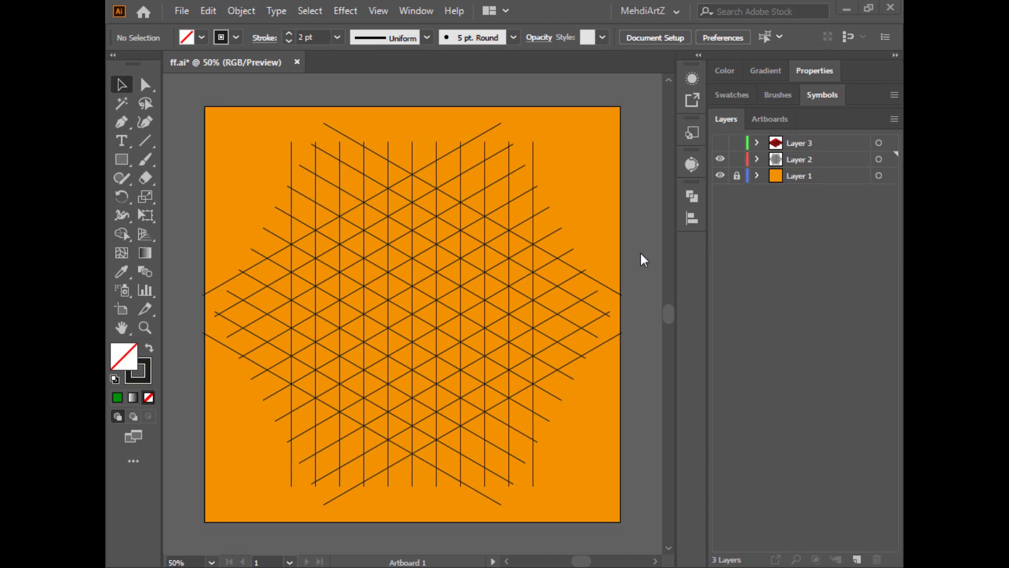
# - Select the line grid on Layer 2 for Shape Builder and set the fill to bright magenta, hue 295° and saturation 76%
pyautogui.click(889, 159)
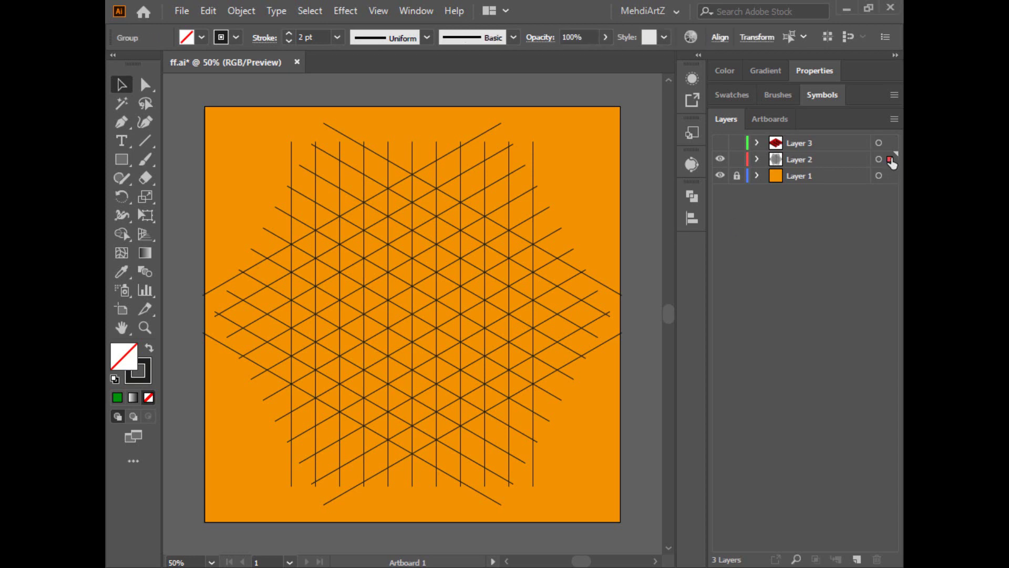
pyautogui.click(126, 237)
pyautogui.doubleClick(134, 362)
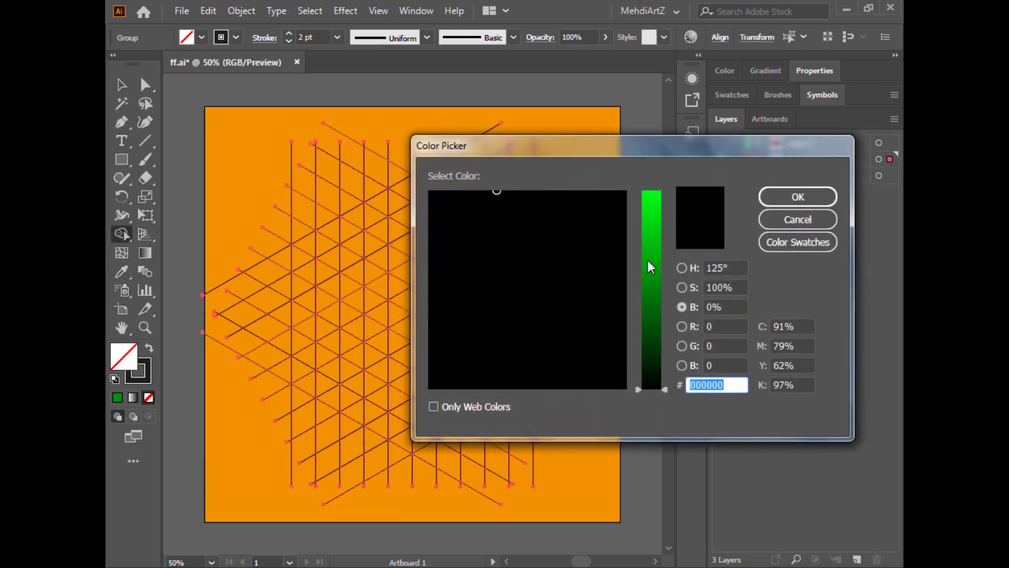
pyautogui.click(649, 263)
pyautogui.click(567, 198)
pyautogui.click(564, 190)
pyautogui.click(591, 238)
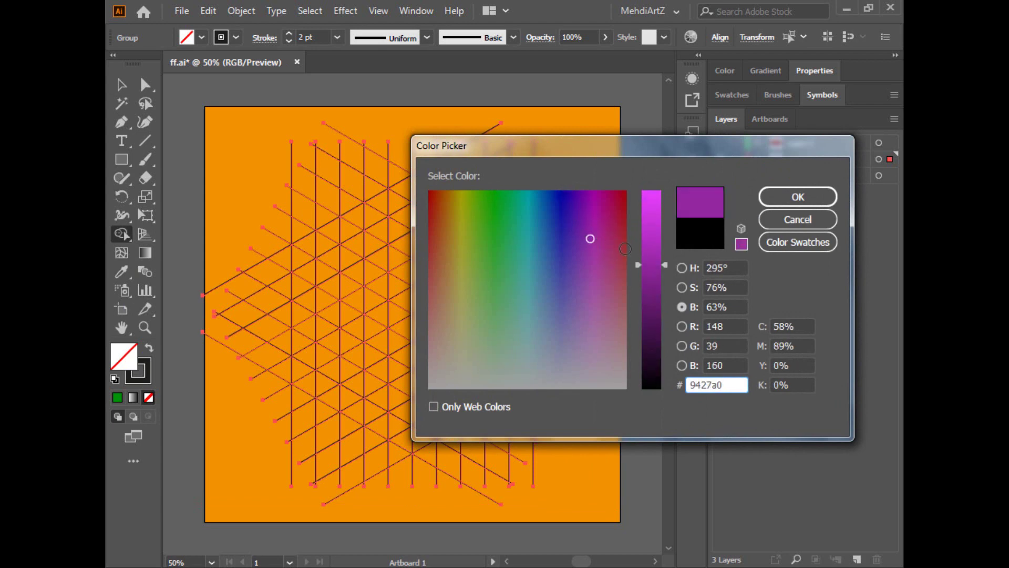
pyautogui.click(652, 192)
pyautogui.click(816, 199)
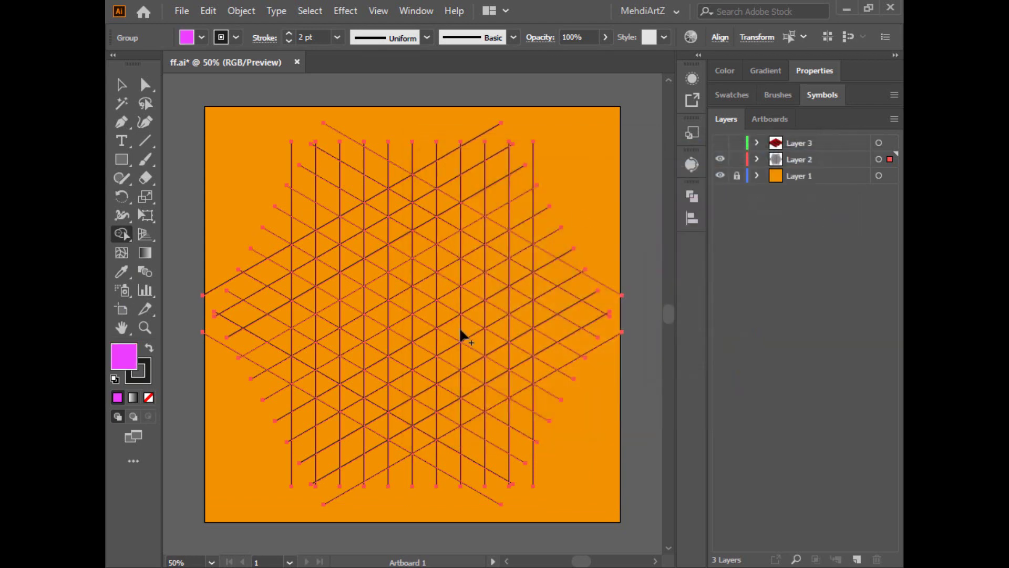
# - Merge grid cells with Shape Builder into one connected magenta top face of crossing diagonal bars with short end stubs
pyautogui.moveTo(441, 375)
pyautogui.mouseDown()
pyautogui.moveTo(338, 313)
pyautogui.moveTo(452, 263)
pyautogui.mouseUp()
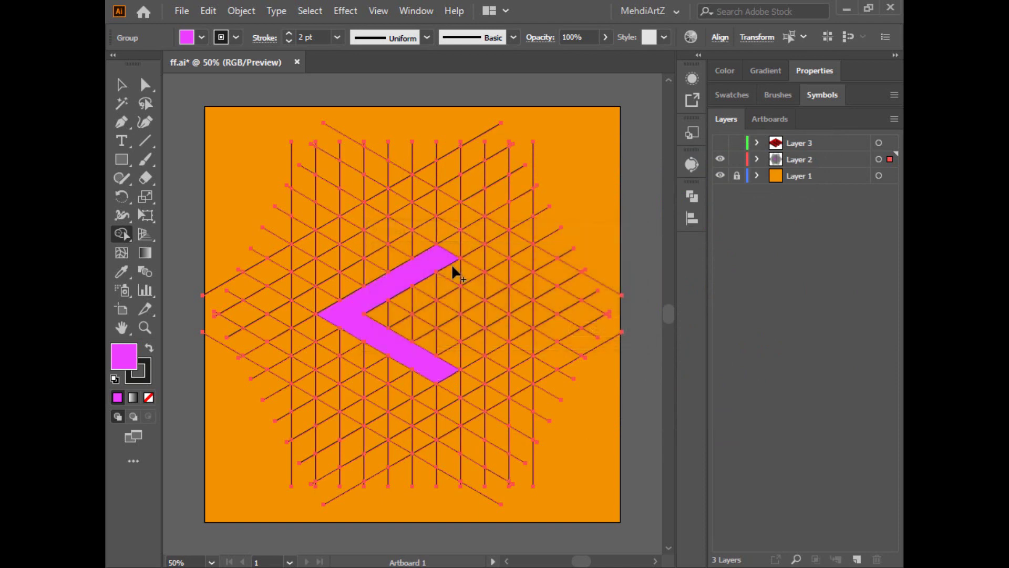
pyautogui.moveTo(454, 302)
pyautogui.mouseDown()
pyautogui.moveTo(345, 232)
pyautogui.moveTo(286, 261)
pyautogui.moveTo(420, 198)
pyautogui.mouseUp()
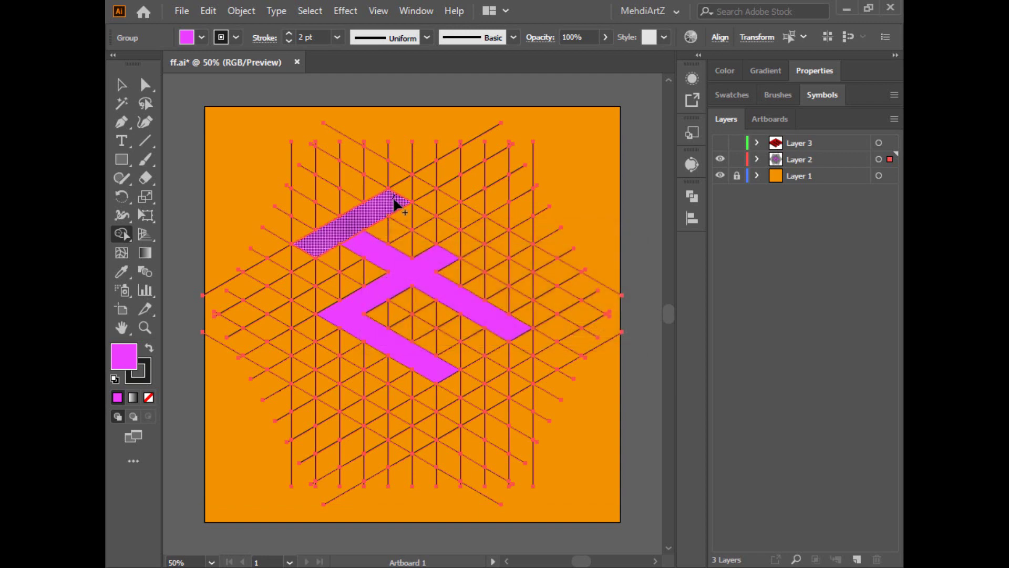
pyautogui.moveTo(469, 230); pyautogui.dragTo(470, 231)
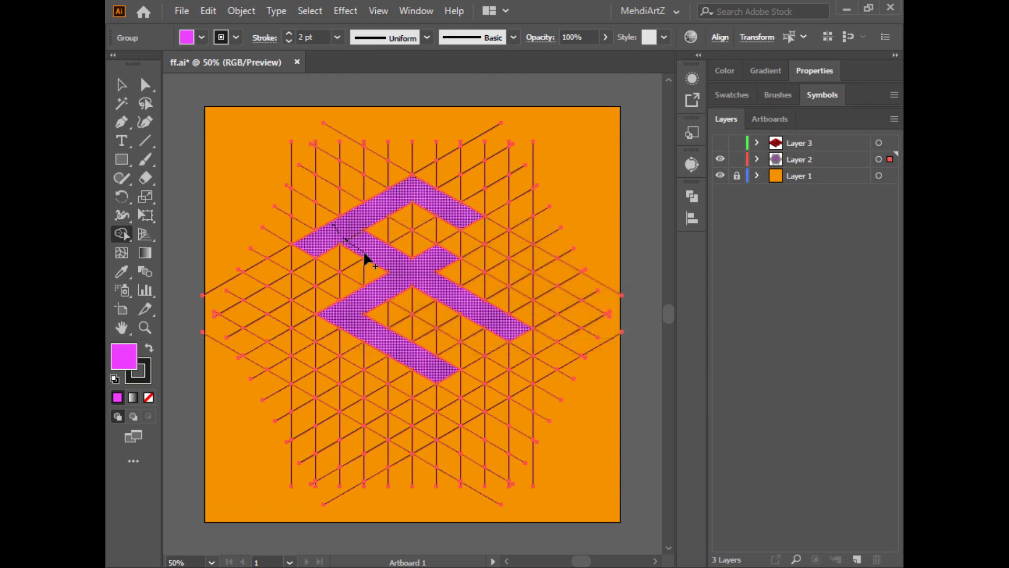
pyautogui.moveTo(453, 278); pyautogui.dragTo(513, 244)
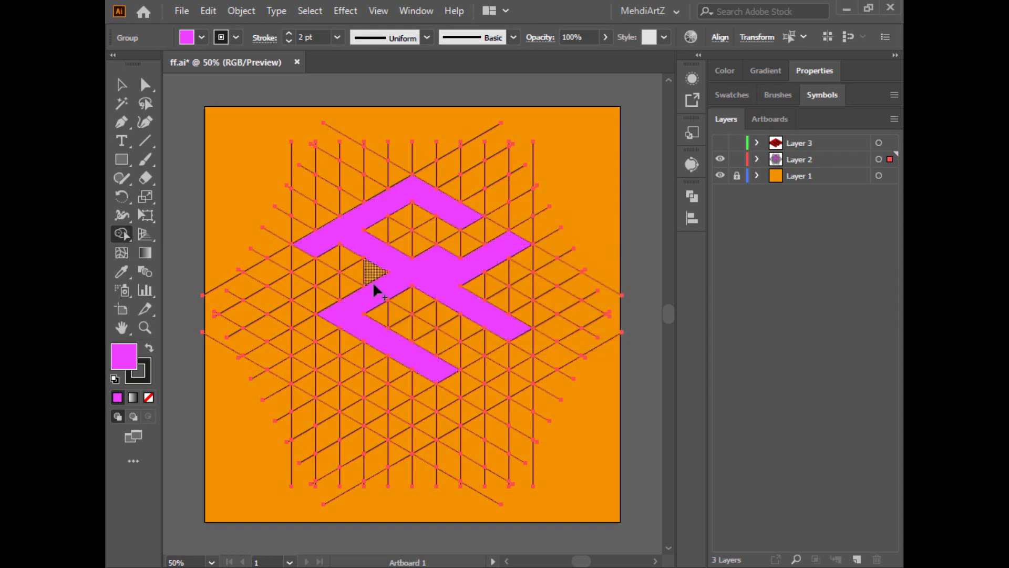
pyautogui.moveTo(337, 288)
pyautogui.mouseDown()
pyautogui.moveTo(338, 322)
pyautogui.moveTo(308, 332)
pyautogui.mouseUp()
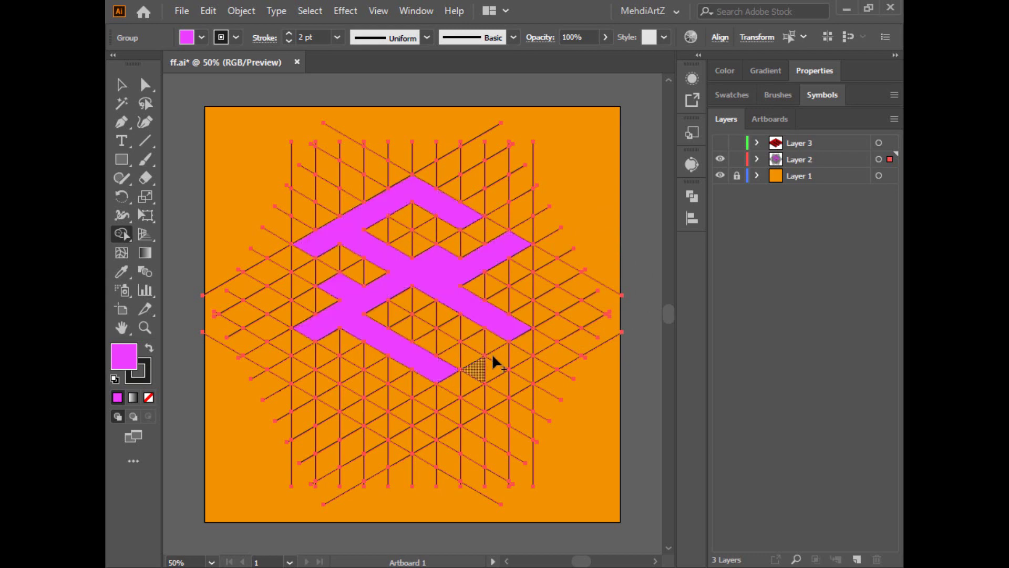
pyautogui.moveTo(440, 378)
pyautogui.mouseDown()
pyautogui.moveTo(401, 388)
pyautogui.moveTo(466, 384)
pyautogui.mouseUp()
pyautogui.moveTo(506, 334)
pyautogui.mouseDown()
pyautogui.moveTo(440, 370)
pyautogui.moveTo(535, 319)
pyautogui.mouseUp()
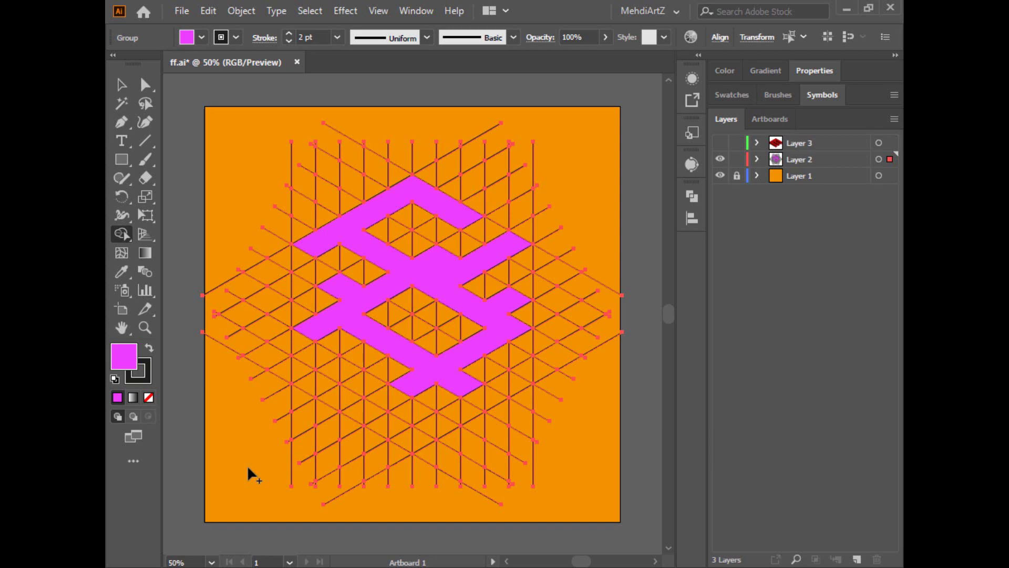
# - Set the fill to medium purple af30c1 and build the three left-facing side faces inside the magenta shape's openings
pyautogui.doubleClick(124, 355)
pyautogui.write('af30bf')
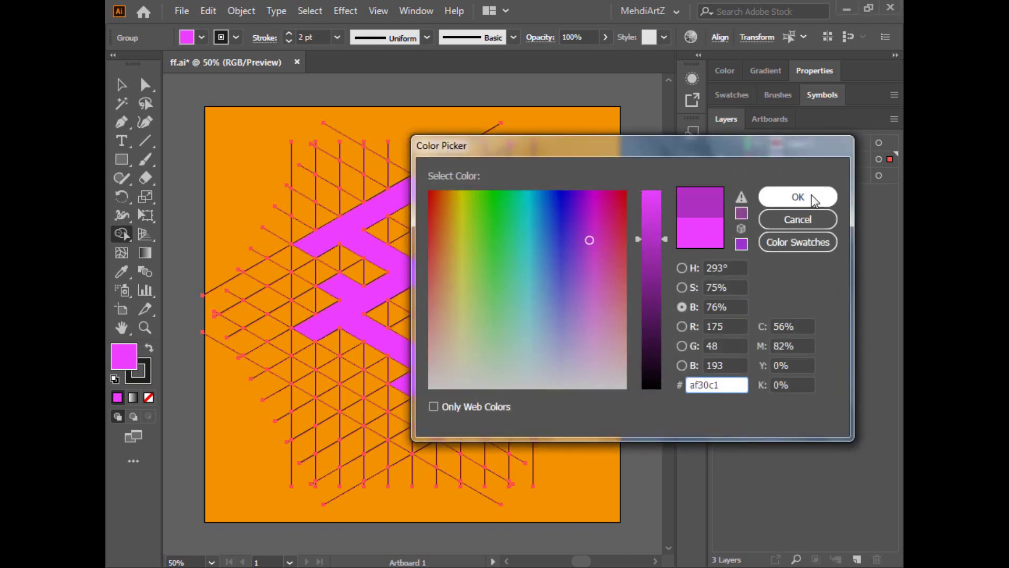
pyautogui.click(811, 197)
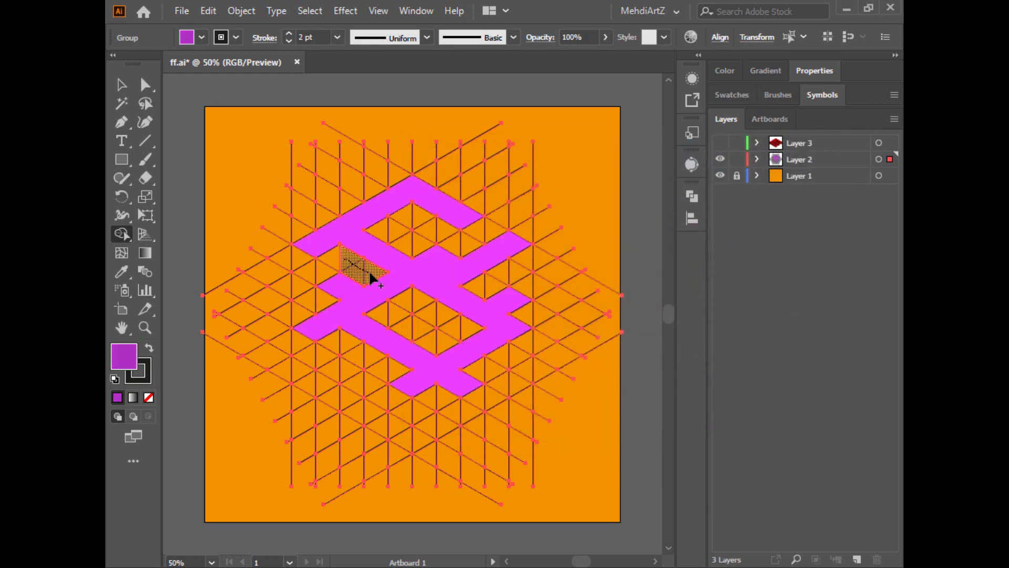
pyautogui.click(354, 265)
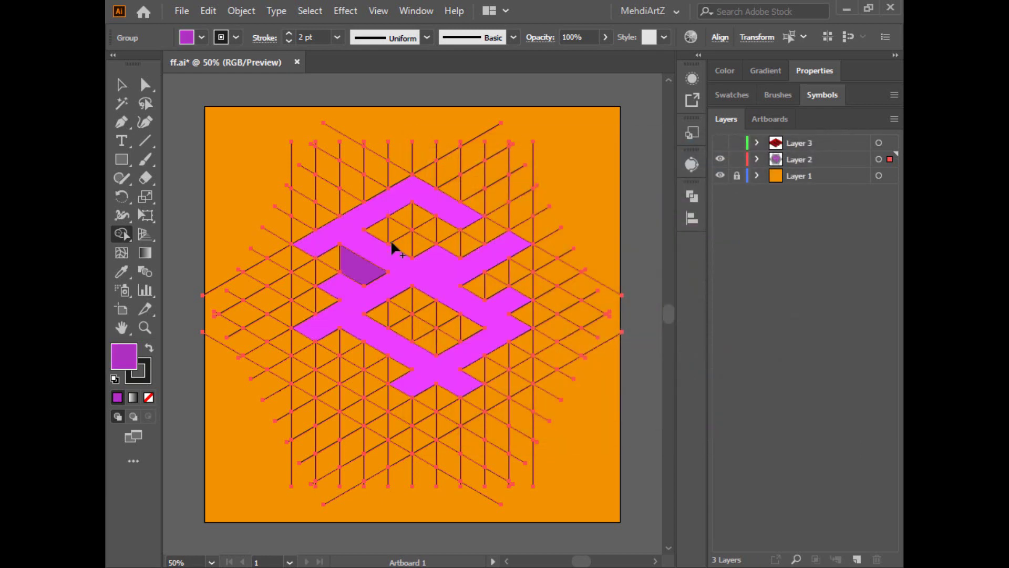
pyautogui.click(452, 237)
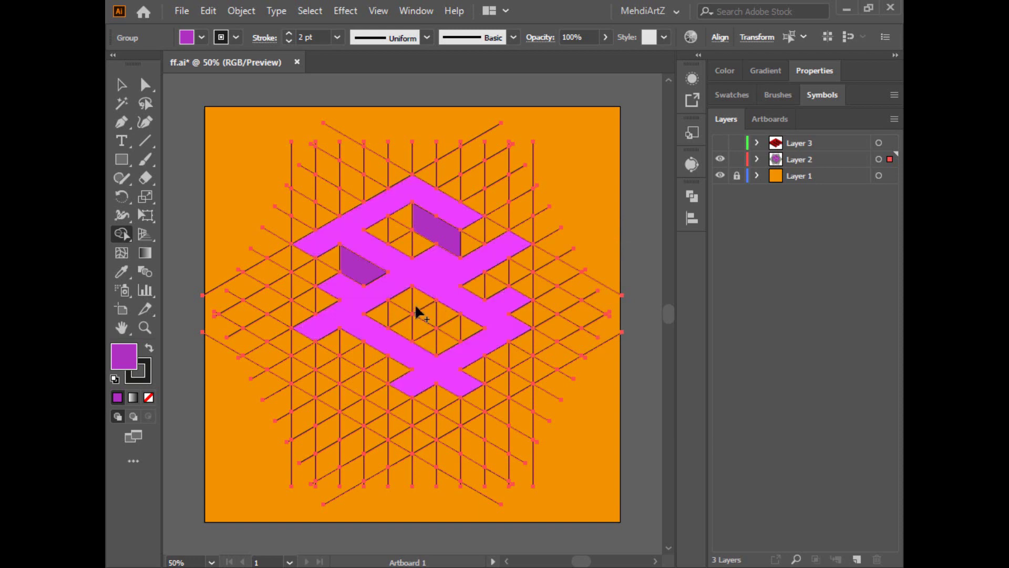
pyautogui.moveTo(419, 305); pyautogui.dragTo(473, 332)
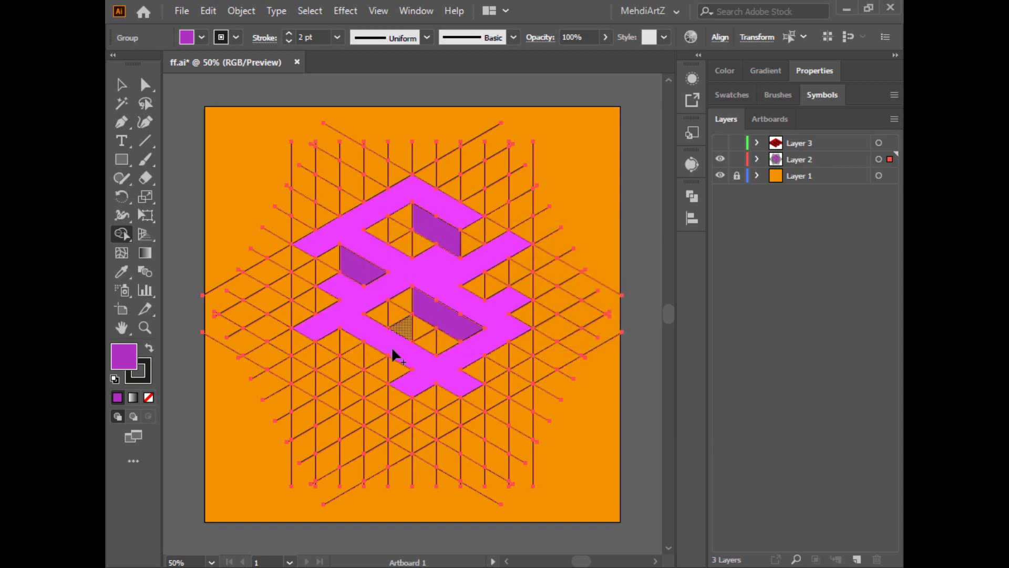
# - Fill the remaining left-facing side faces in medium purple: the long lower bar, outer left ends, small left notch and two bottom ends
pyautogui.moveTo(382, 367)
pyautogui.mouseDown()
pyautogui.moveTo(392, 369)
pyautogui.moveTo(344, 355)
pyautogui.mouseUp()
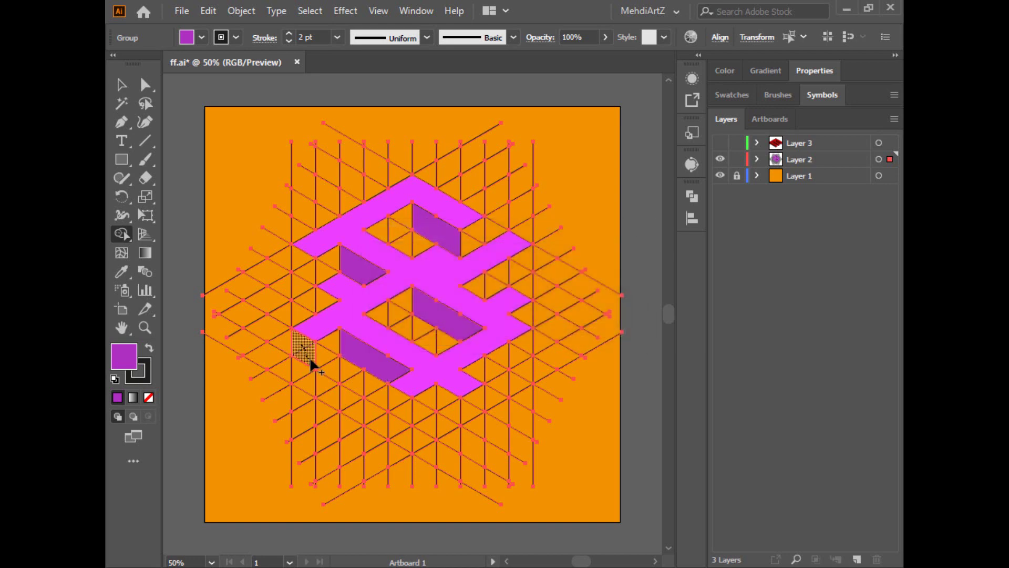
pyautogui.click(304, 349)
pyautogui.click(321, 301)
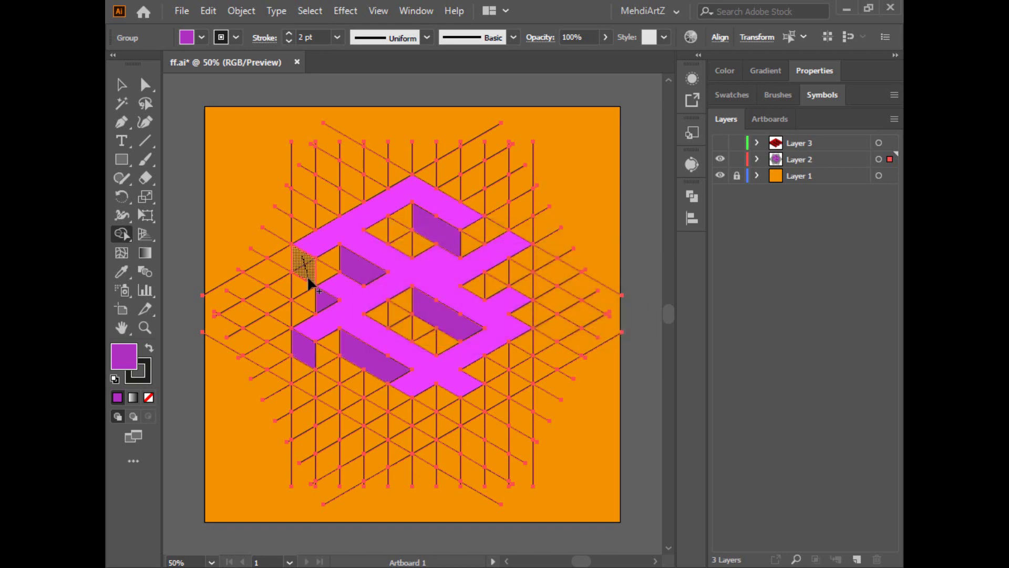
pyautogui.click(310, 278)
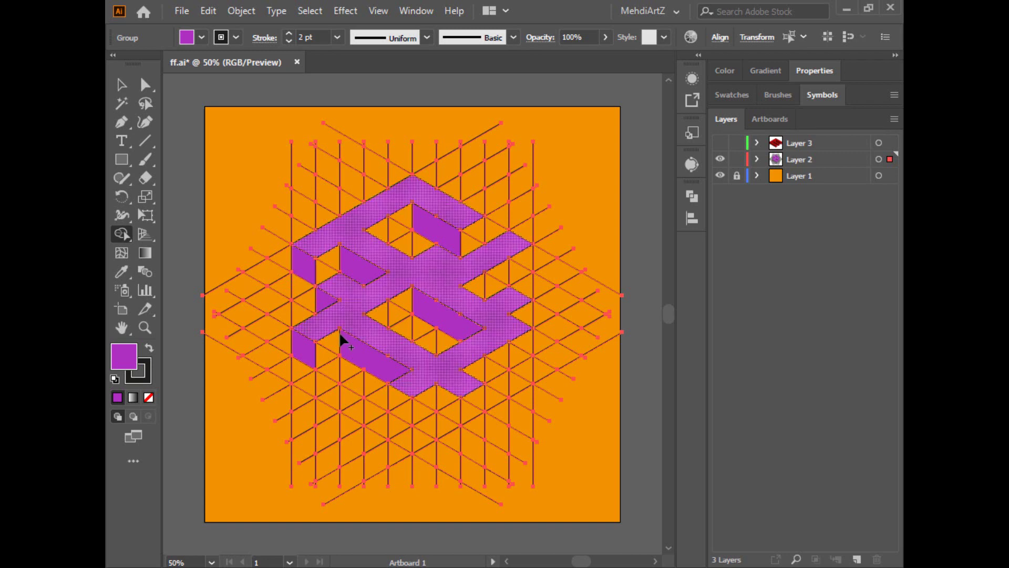
pyautogui.click(453, 412)
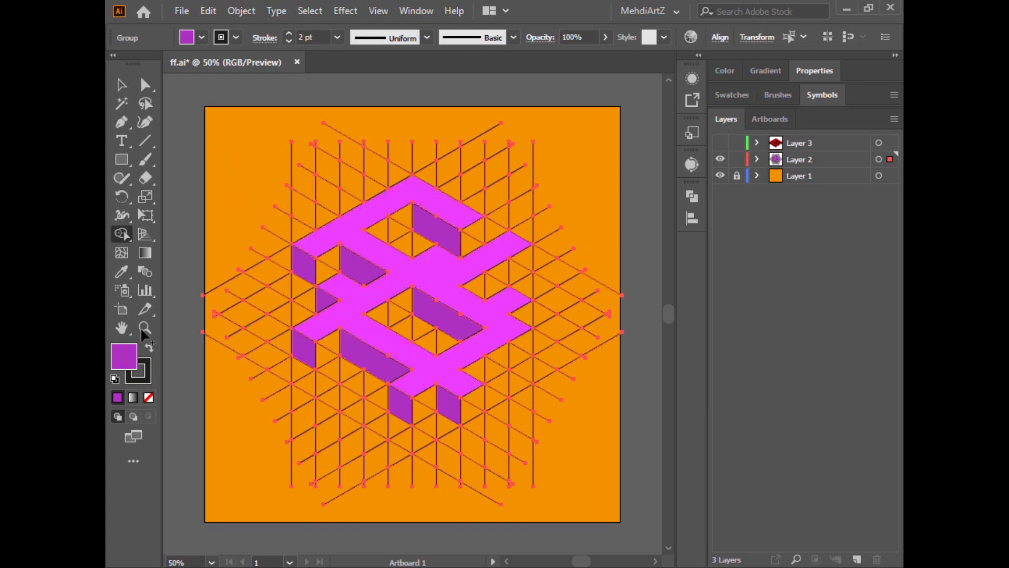
# - Set the fill to dark purple and build the right-facing sides at the upper left end, upper opening and upper right end
pyautogui.doubleClick(125, 358)
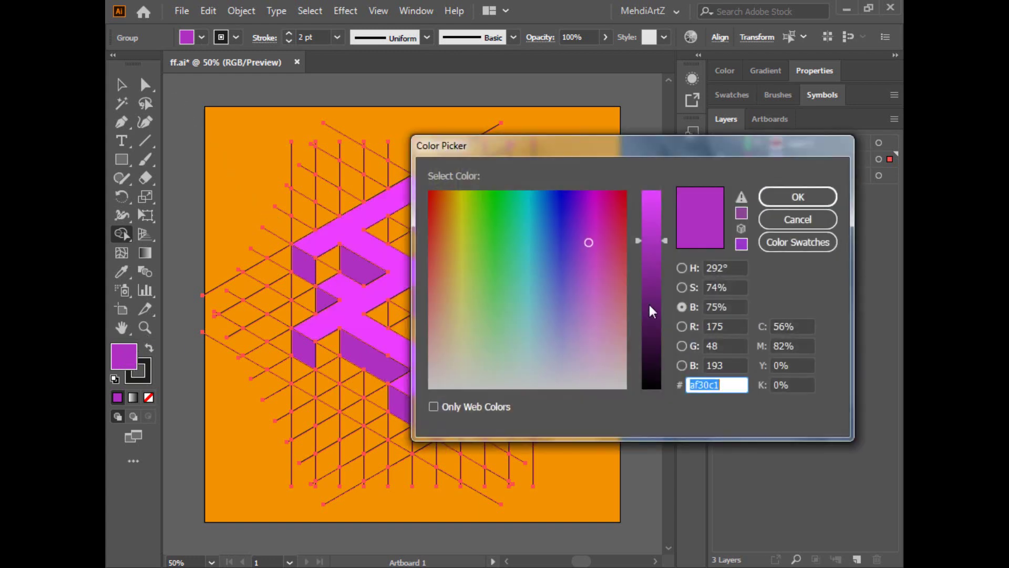
pyautogui.click(650, 310)
pyautogui.click(783, 201)
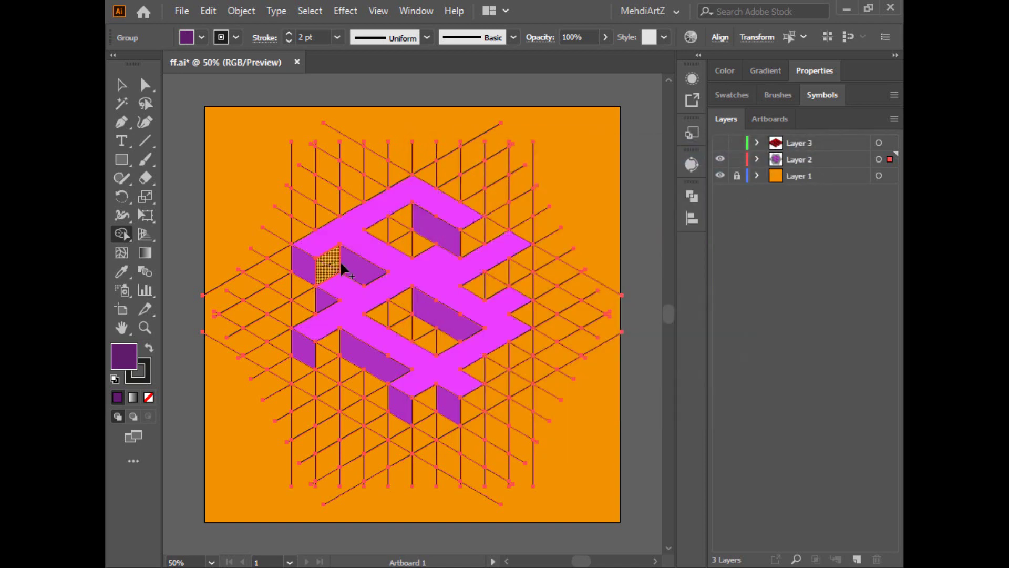
pyautogui.click(341, 267)
pyautogui.click(412, 228)
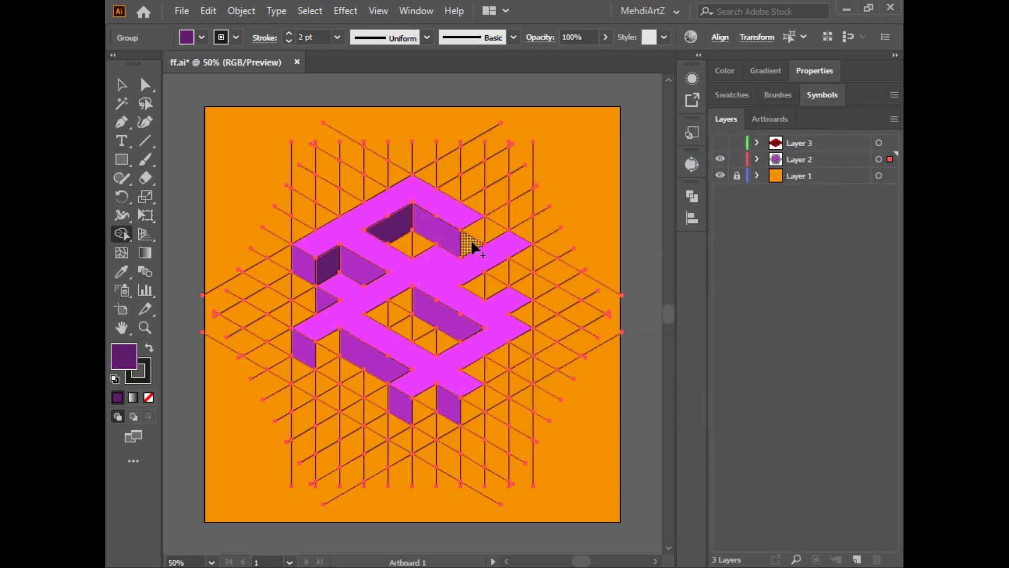
pyautogui.click(476, 245)
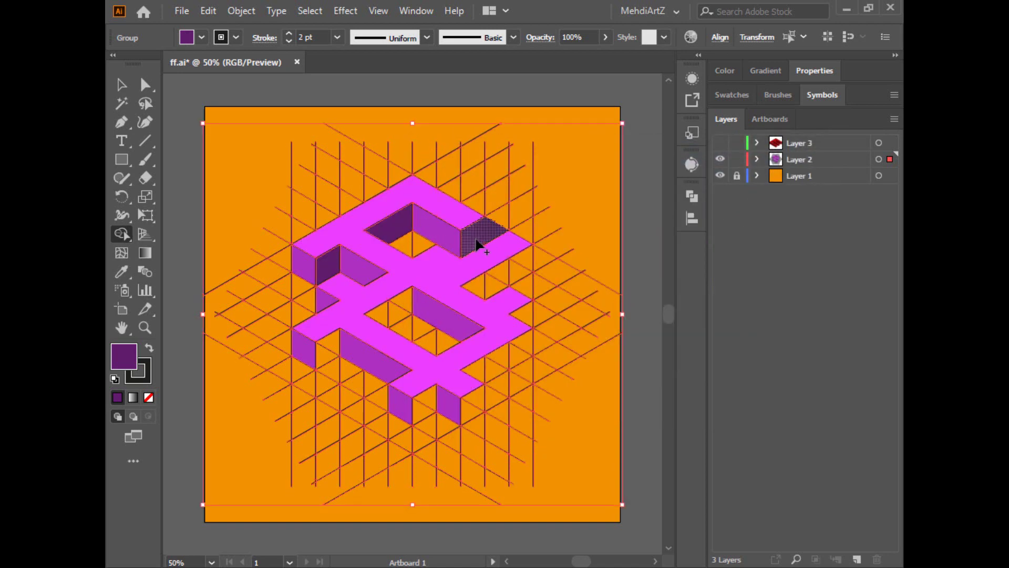
pyautogui.hotkey('ctrl', 'z')
pyautogui.moveTo(472, 233); pyautogui.dragTo(474, 244)
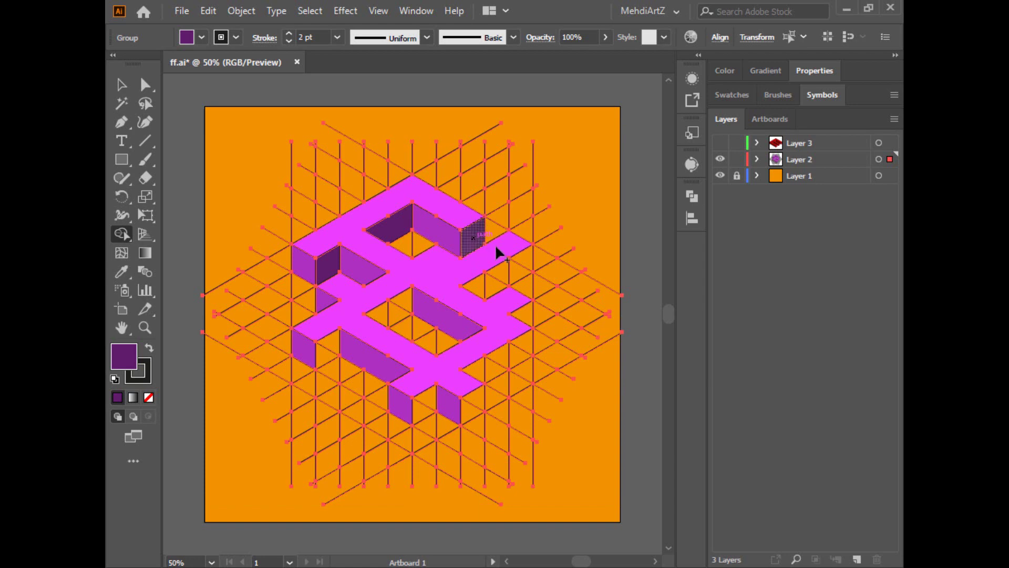
# - Fill the remaining right-facing sides in dark purple: both right bars, small right notch, two bottom ends, lower left end and central opening
pyautogui.click(480, 288)
pyautogui.click(527, 320)
pyautogui.moveTo(525, 345)
pyautogui.mouseDown()
pyautogui.moveTo(482, 376)
pyautogui.moveTo(472, 414)
pyautogui.moveTo(421, 406)
pyautogui.mouseUp()
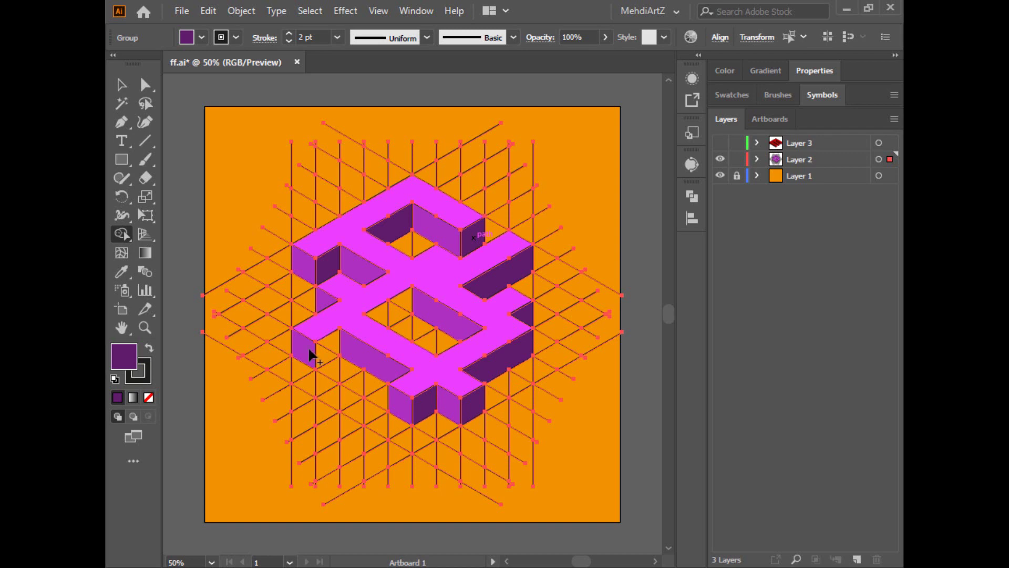
pyautogui.click(324, 355)
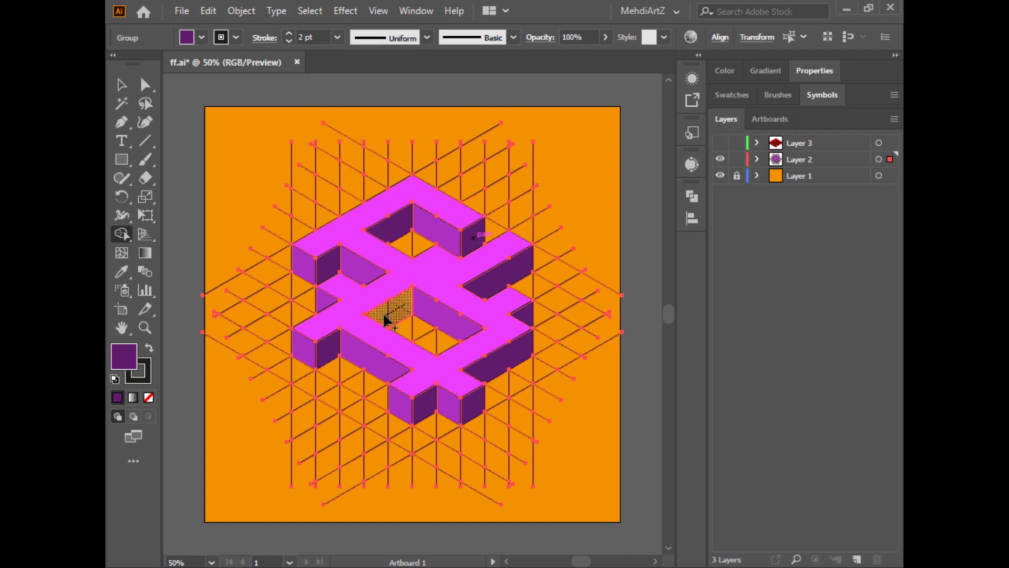
pyautogui.click(387, 316)
# - Ungroup the line grid and its merged purple faces, leaving nothing selected
pyautogui.click(121, 85)
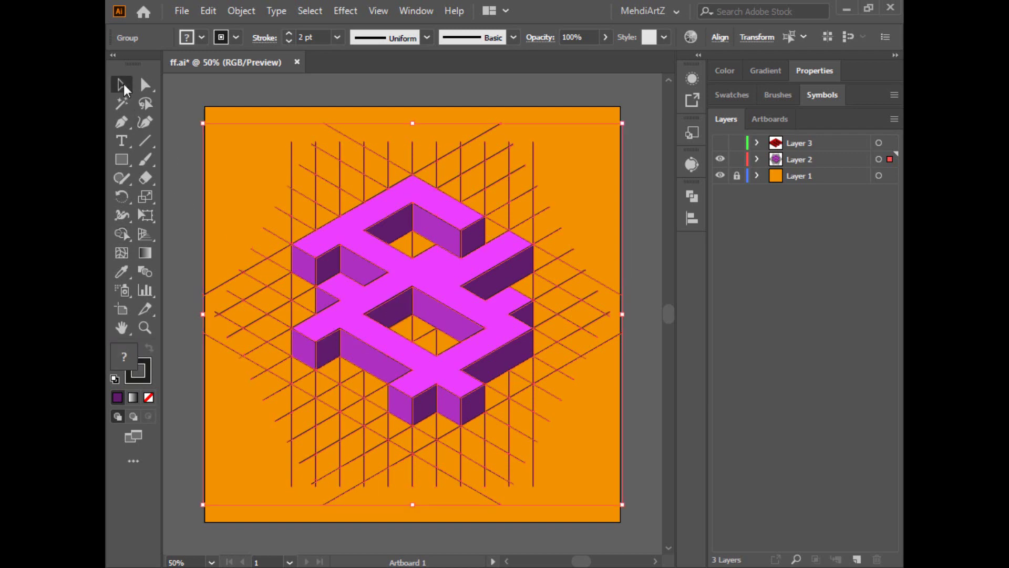
pyautogui.click(640, 282)
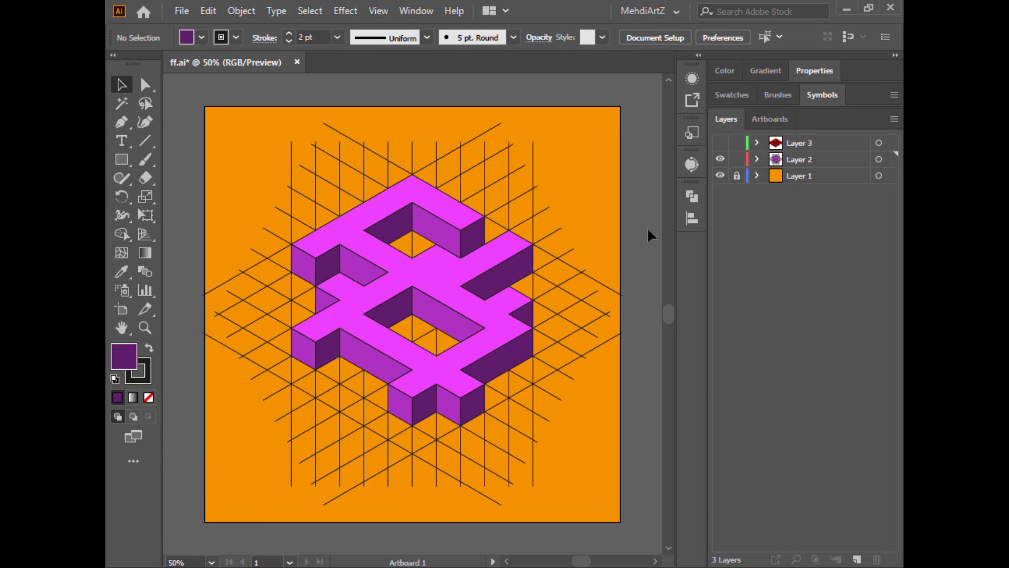
pyautogui.click(540, 234)
pyautogui.rightClick(448, 249)
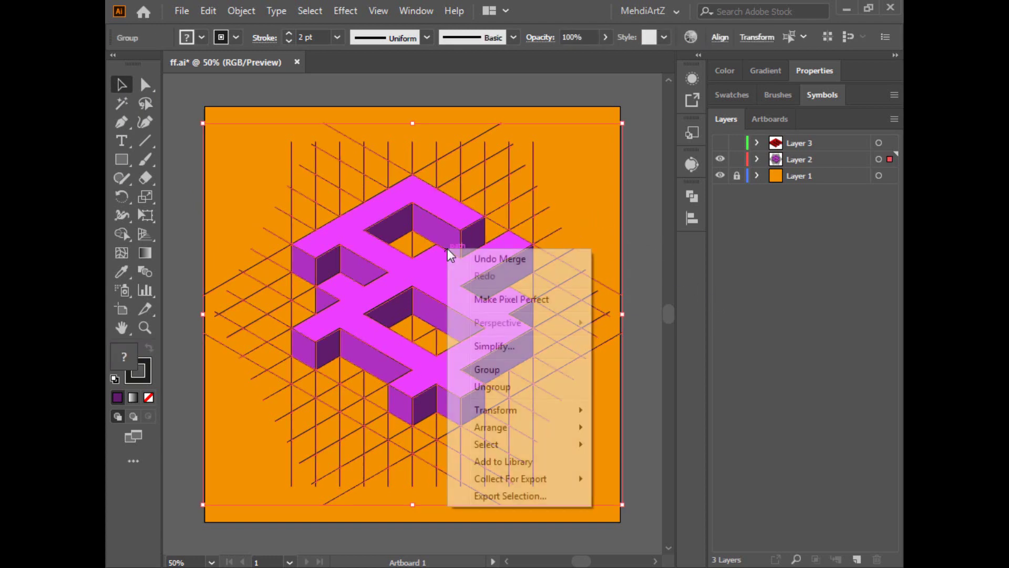
pyautogui.click(502, 387)
pyautogui.click(578, 142)
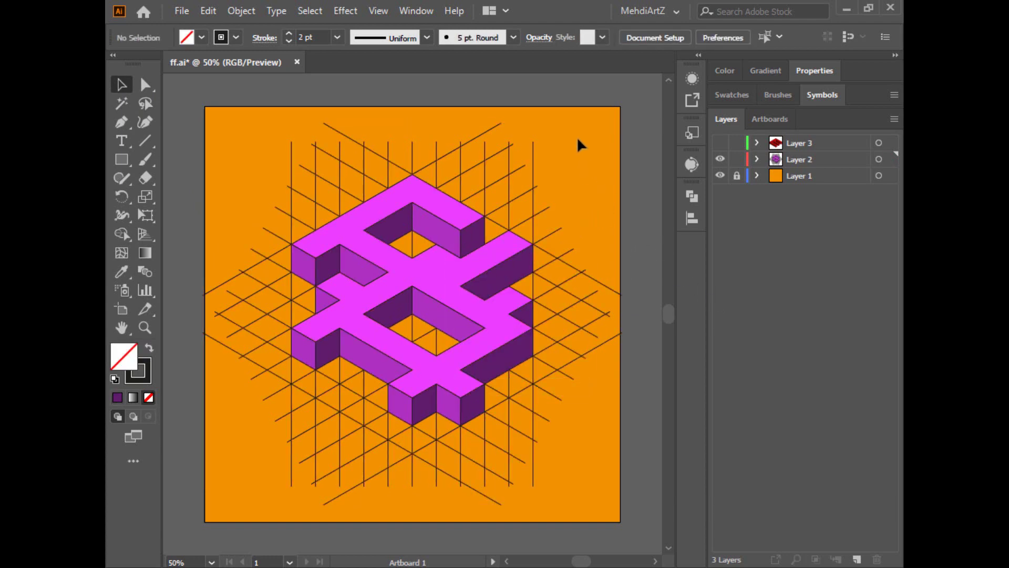
# - Select all leftover grid lines that share one line's appearance and delete them, keeping only the purple shape
pyautogui.moveTo(533, 150); pyautogui.dragTo(529, 149)
pyautogui.click(309, 11)
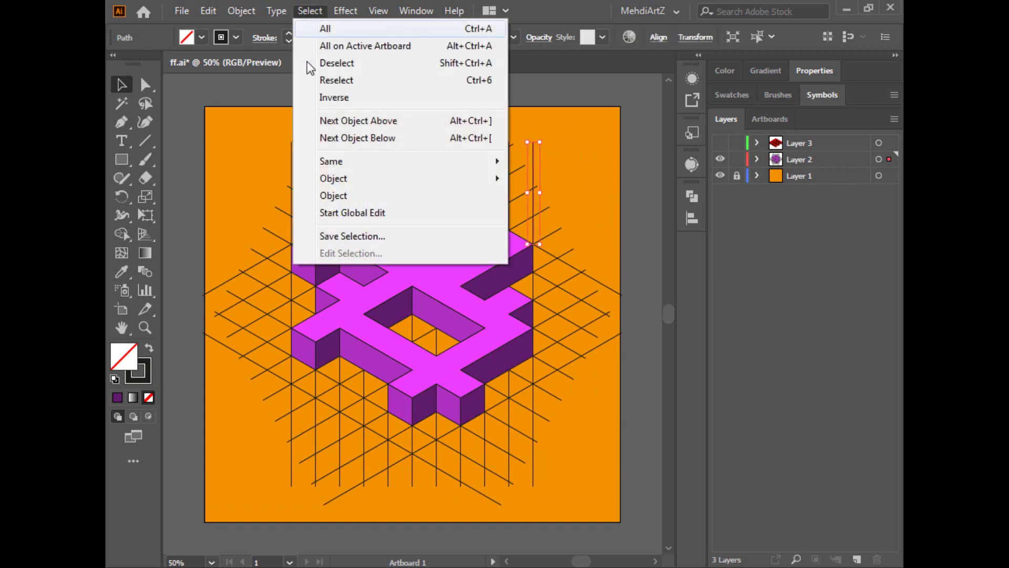
pyautogui.moveTo(323, 155)
pyautogui.click(532, 160)
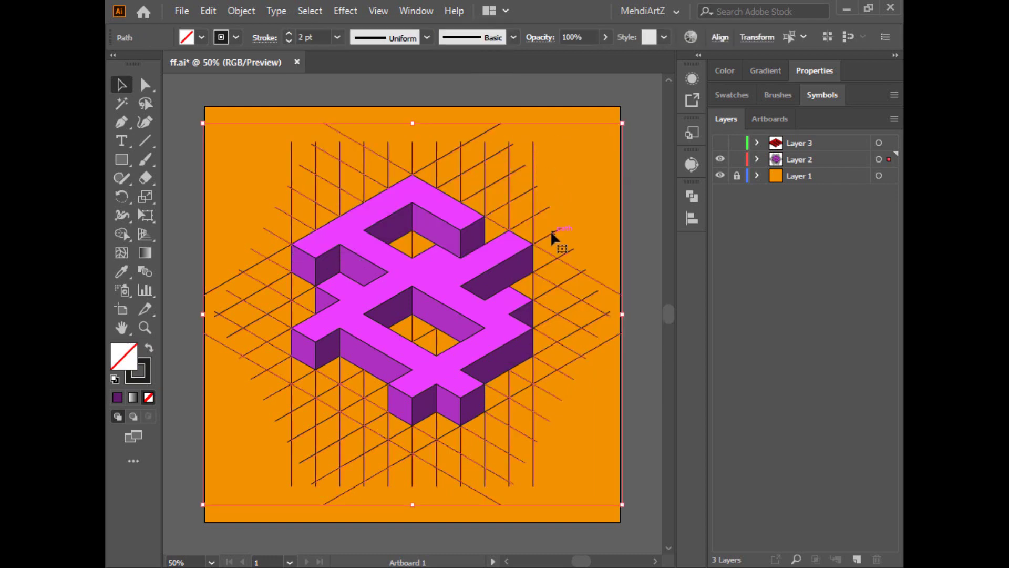
pyautogui.press('Delete')
# - Group all faces of the purple shape and center the group vertically on the artboard
pyautogui.hotkey('ctrl', 'a')
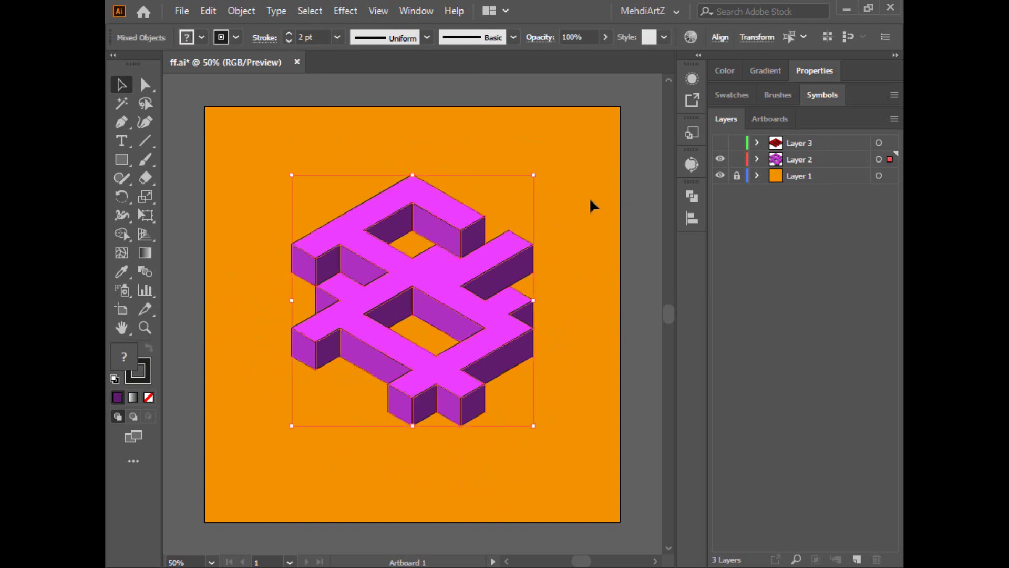
pyautogui.rightClick(449, 261)
pyautogui.click(513, 385)
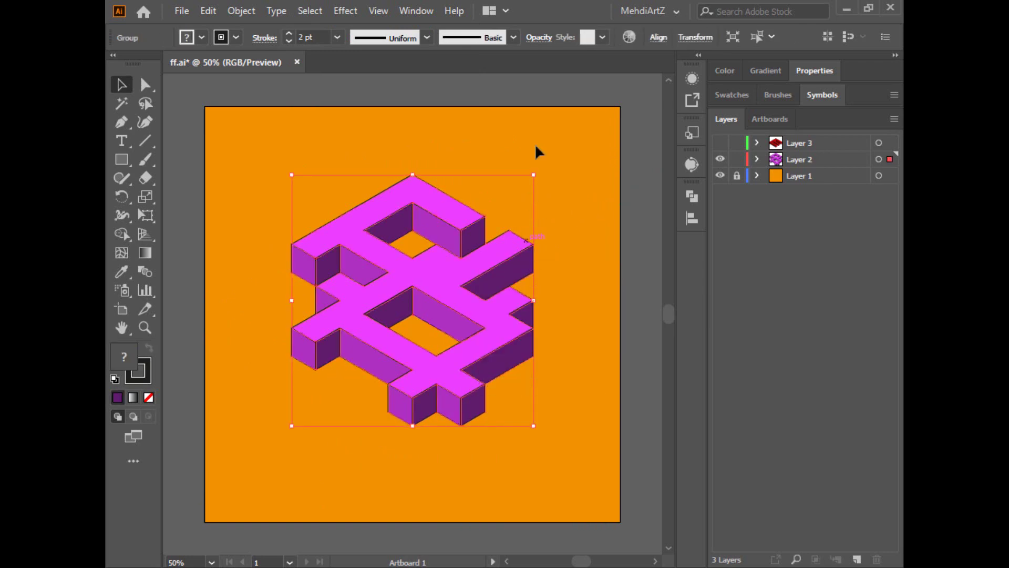
pyautogui.click(658, 37)
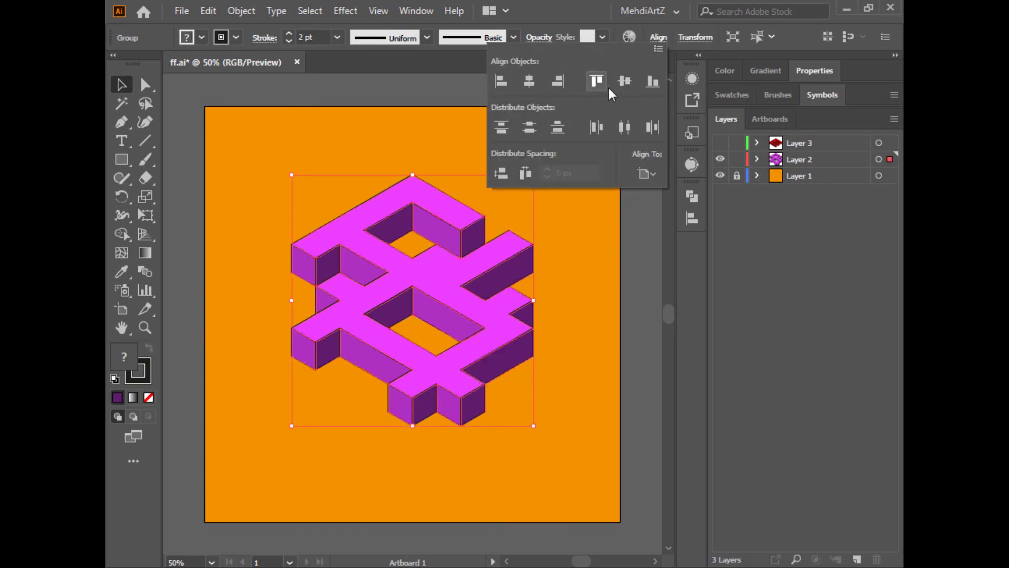
pyautogui.click(625, 81)
pyautogui.click(598, 238)
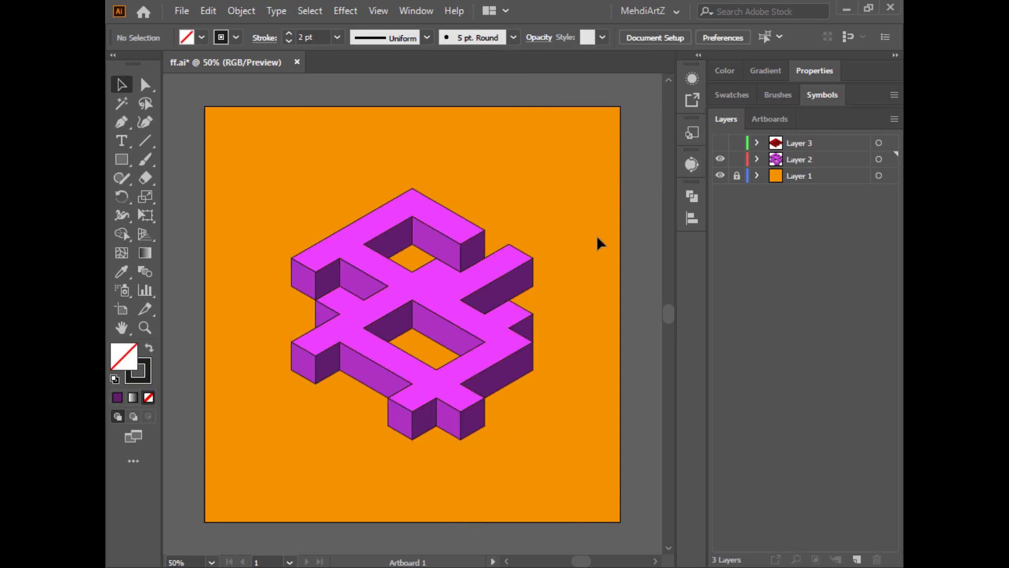
# - Give the purple group's 2 pt outlines a Round Join corner style
pyautogui.hotkey('ctrl', 'a')
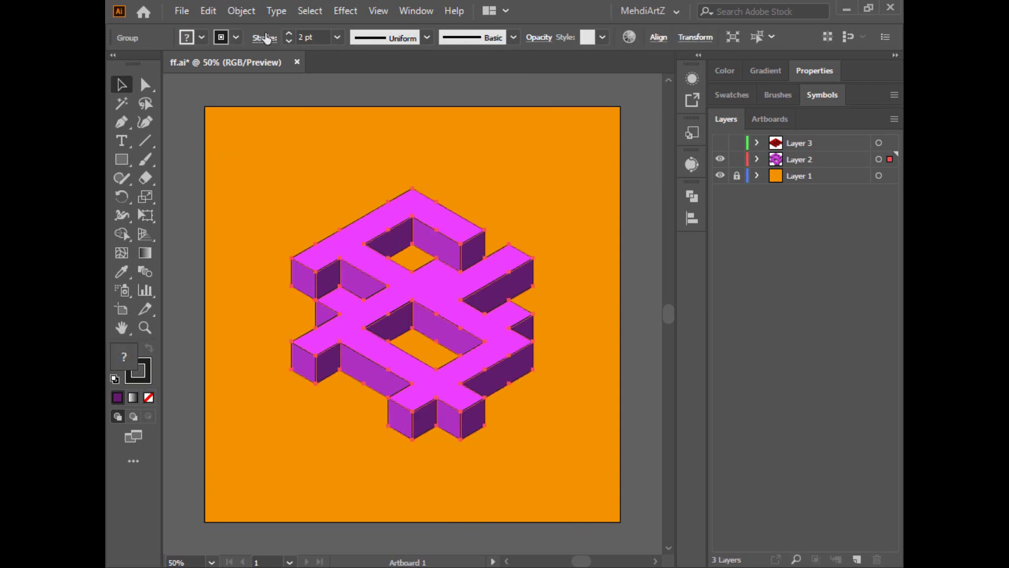
pyautogui.click(265, 37)
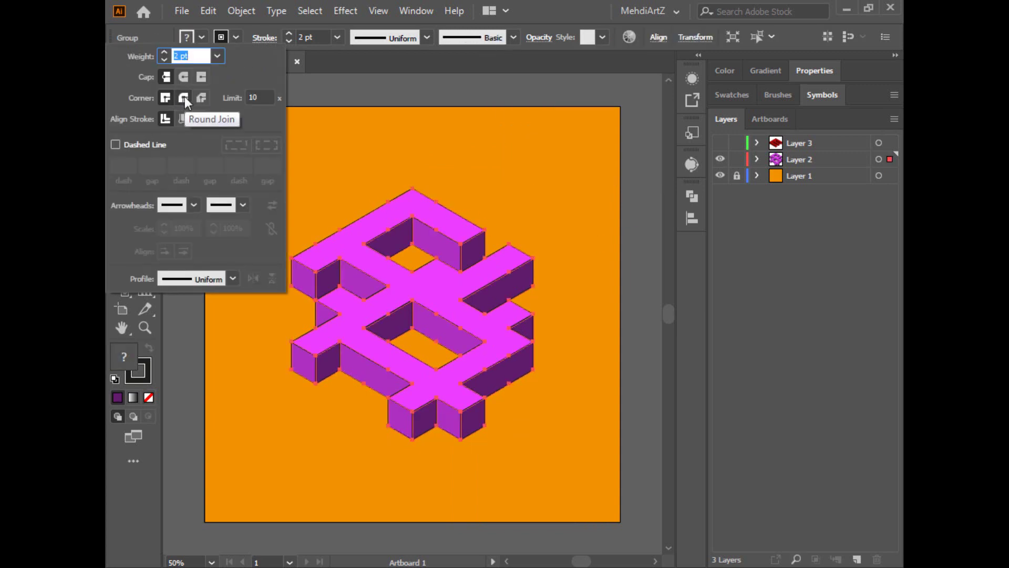
pyautogui.click(184, 97)
pyautogui.click(349, 93)
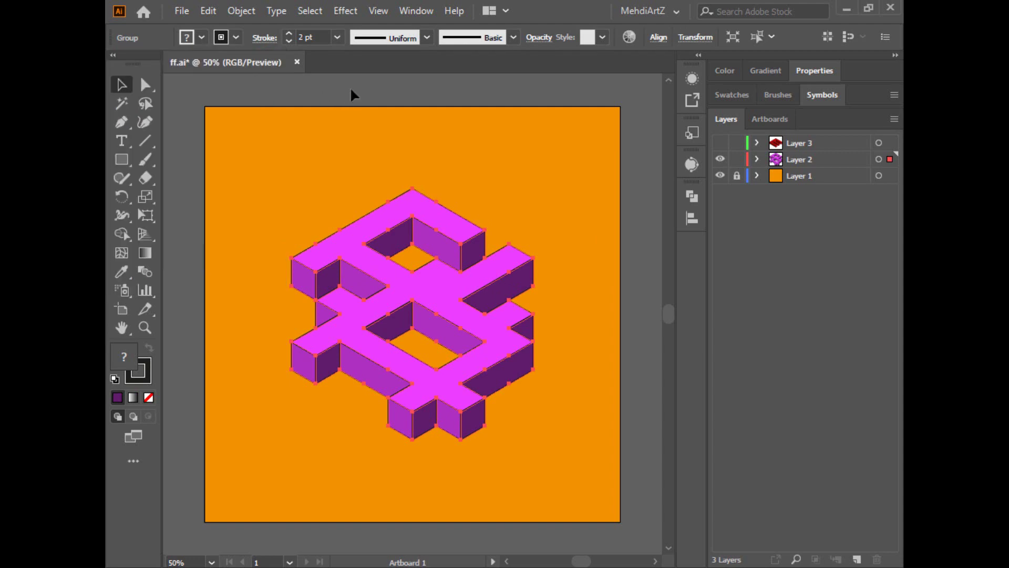
pyautogui.click(342, 89)
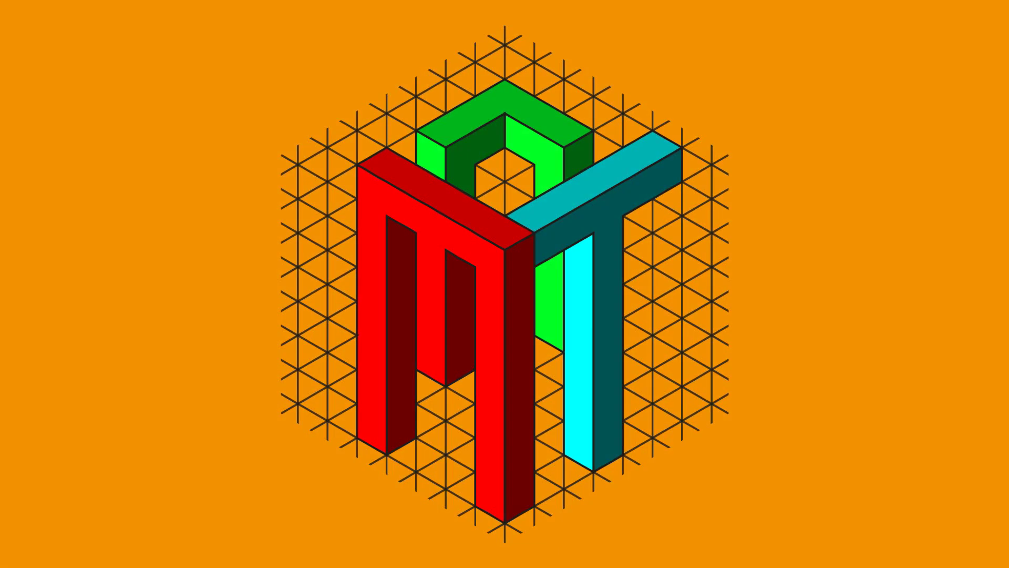